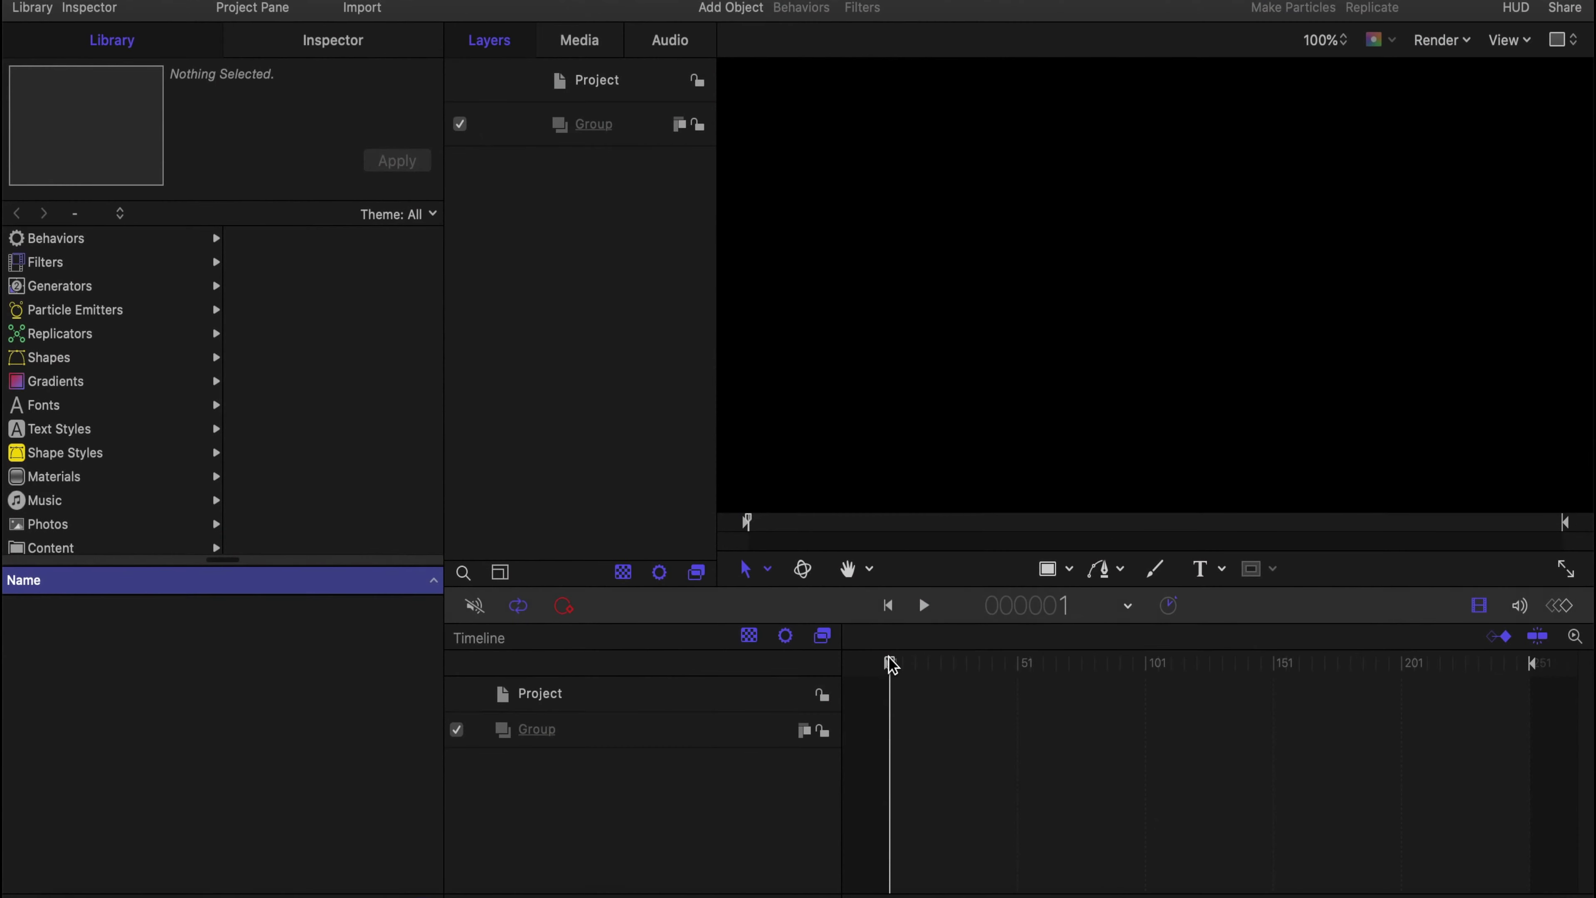
pyautogui.moveTo(893, 670); pyautogui.dragTo(811, 651)
pyautogui.click(1508, 40)
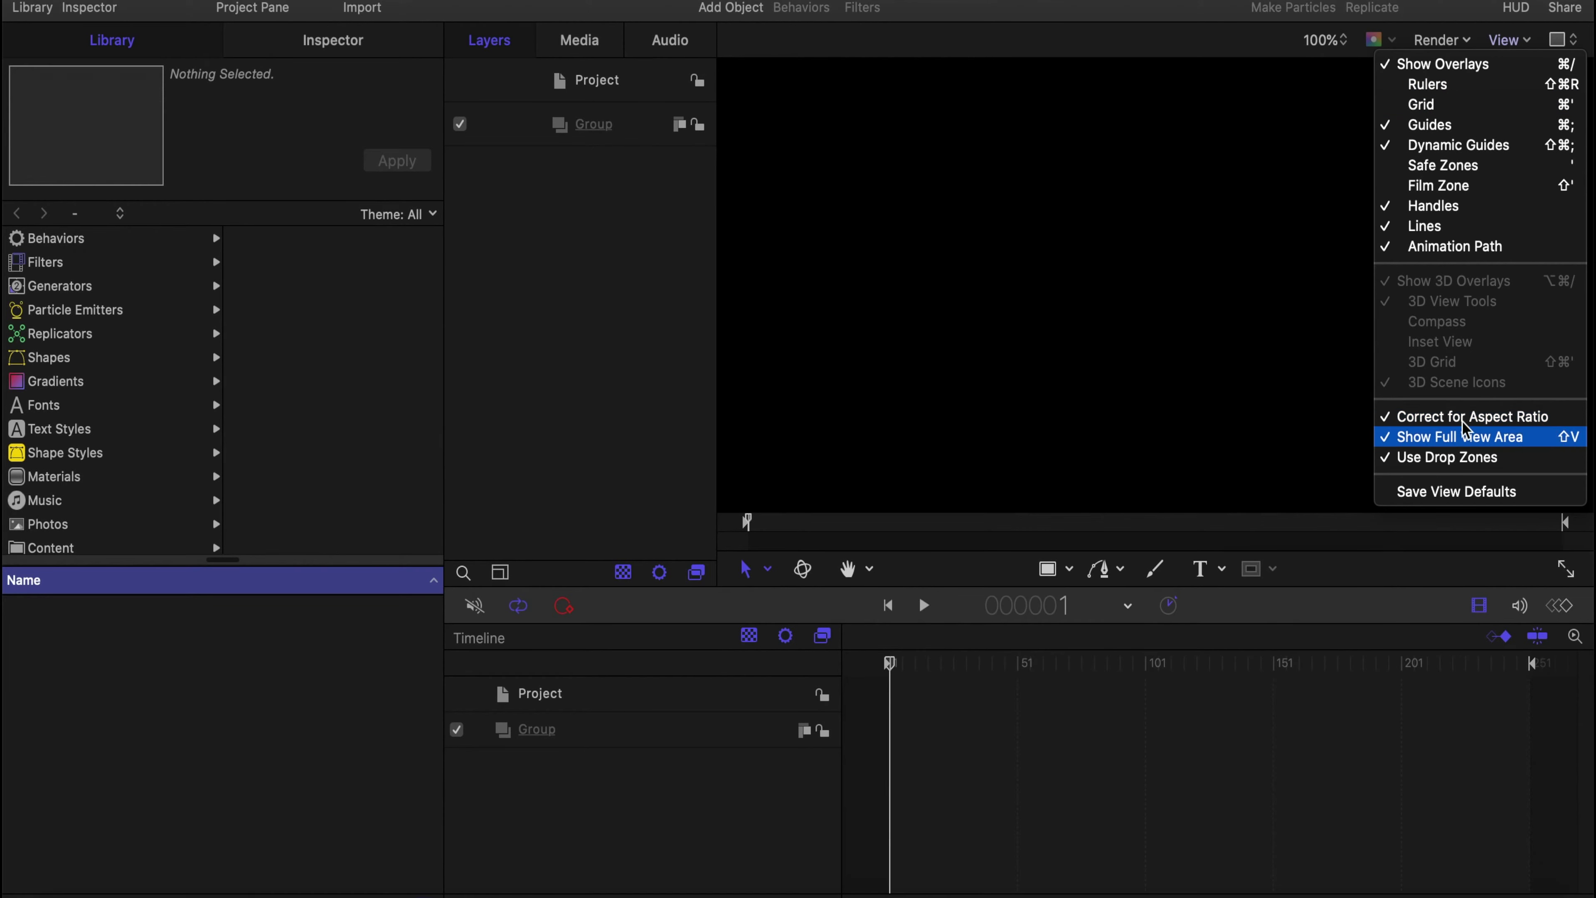
pyautogui.click(1206, 417)
# Set the canvas zoom level to 25% to fit the whole frame in view.
pyautogui.click(1340, 41)
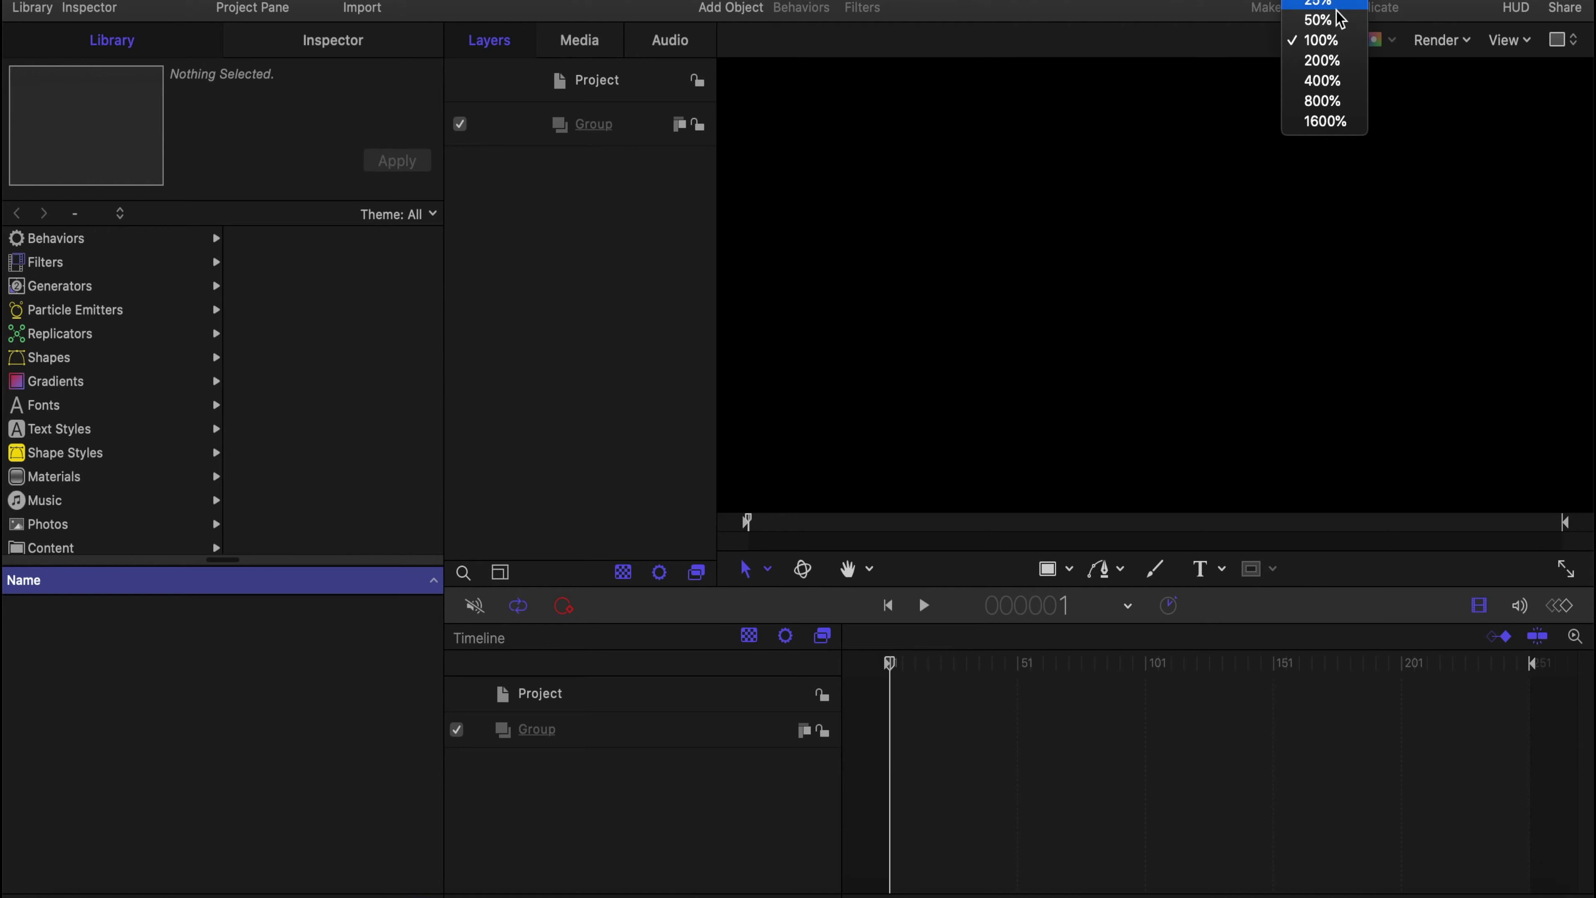
pyautogui.click(1319, 20)
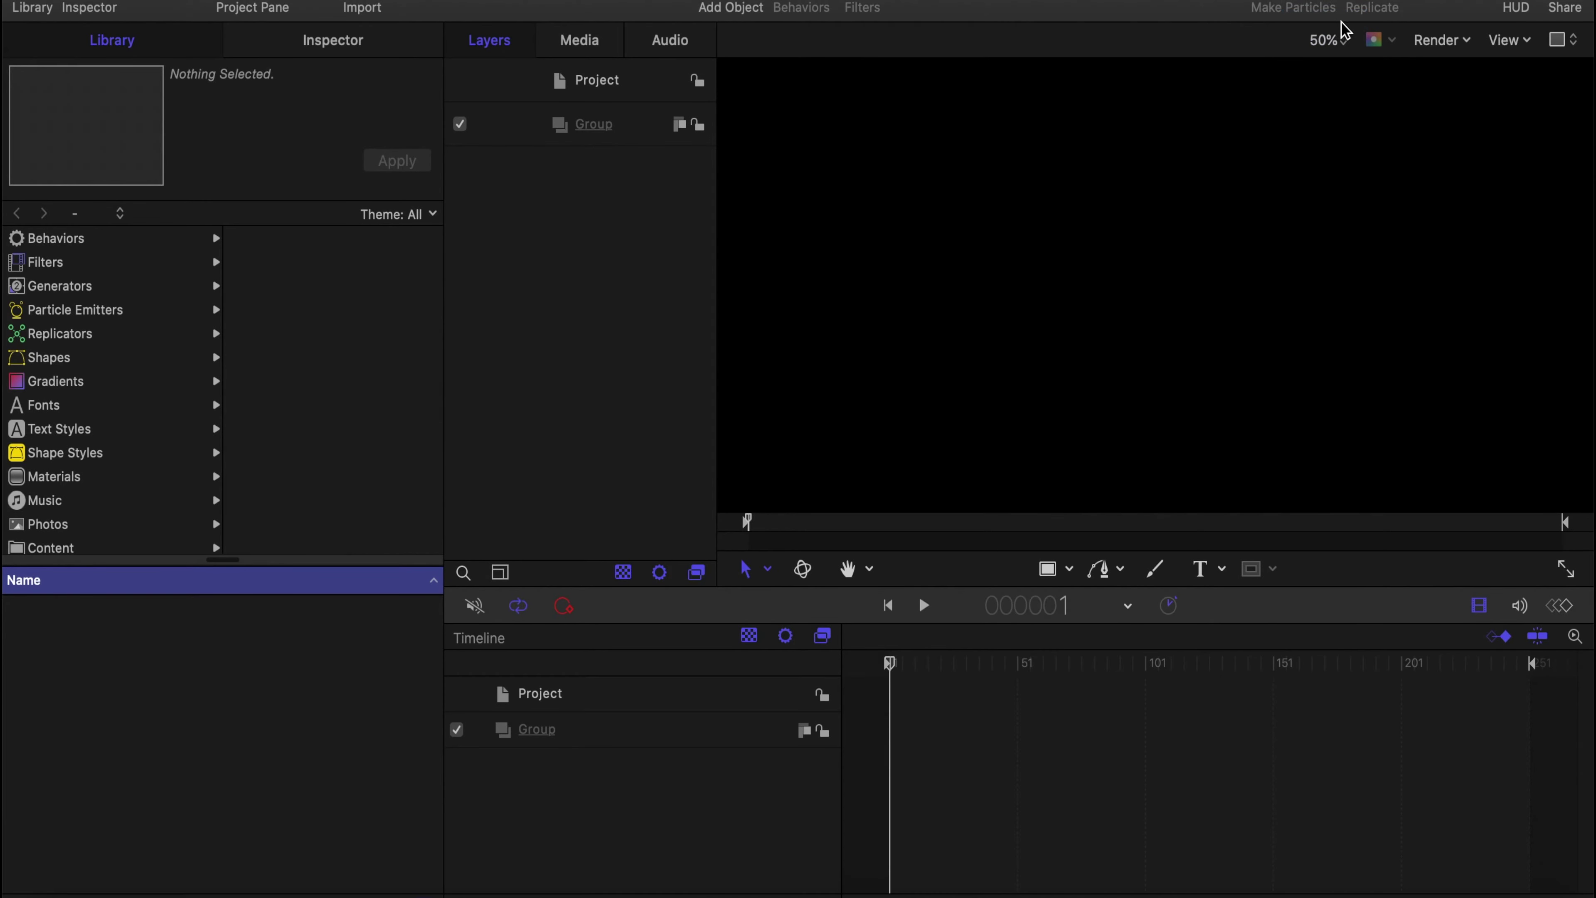
pyautogui.click(1341, 39)
pyautogui.click(1335, 17)
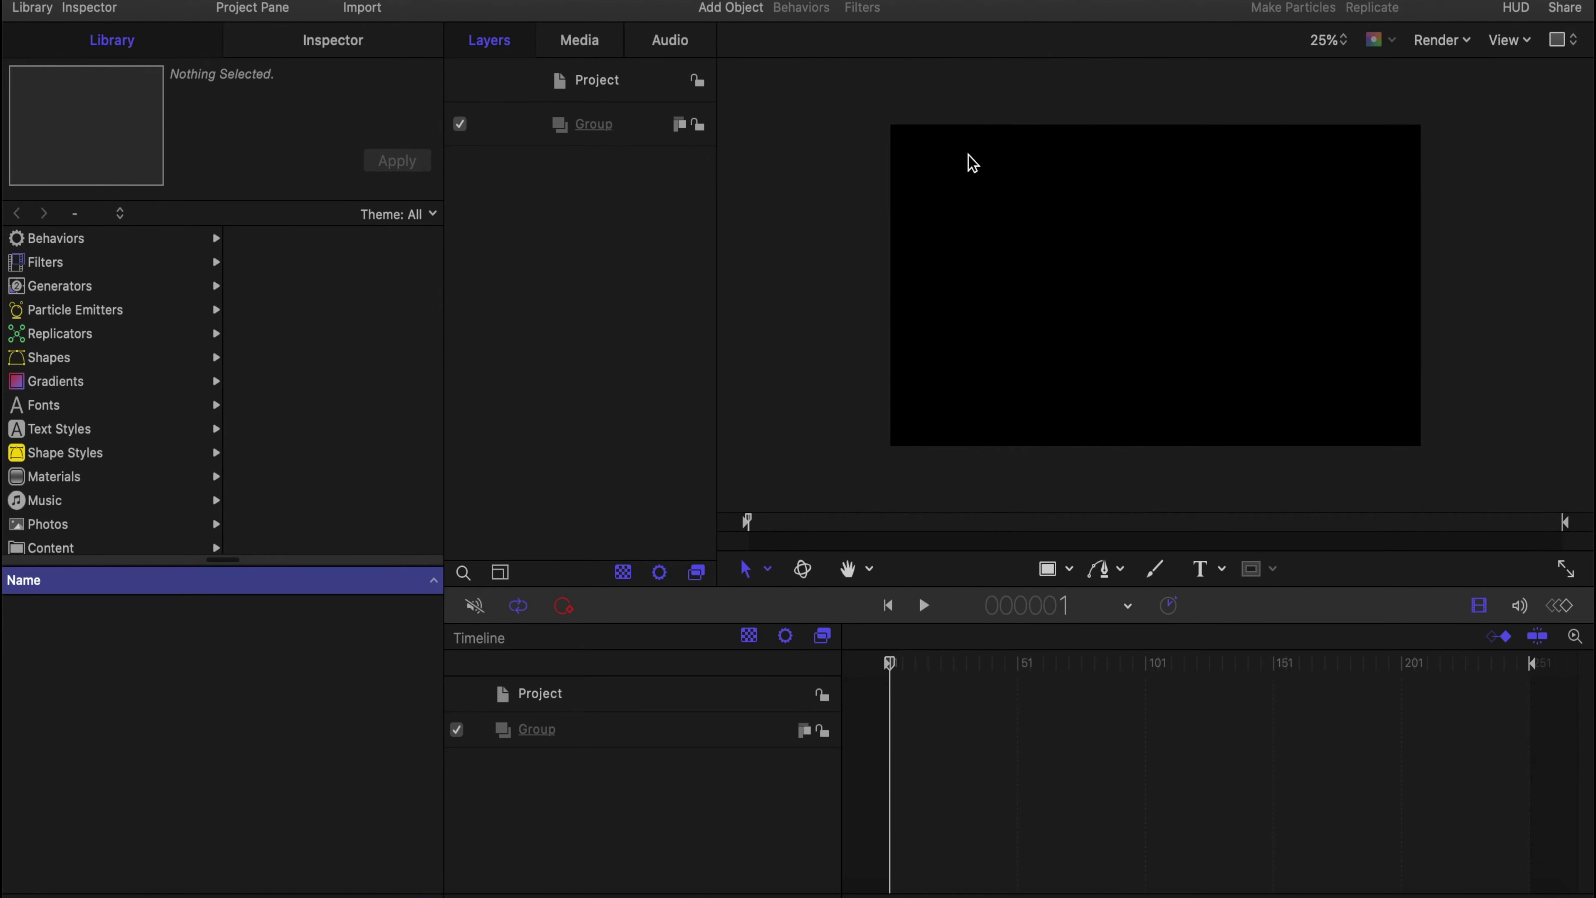
pyautogui.moveTo(871, 119); pyautogui.dragTo(1571, 525)
# Add a 3D text object near the middle of the canvas reading "This is 3d", with its size set to 288.
pyautogui.click(1225, 570)
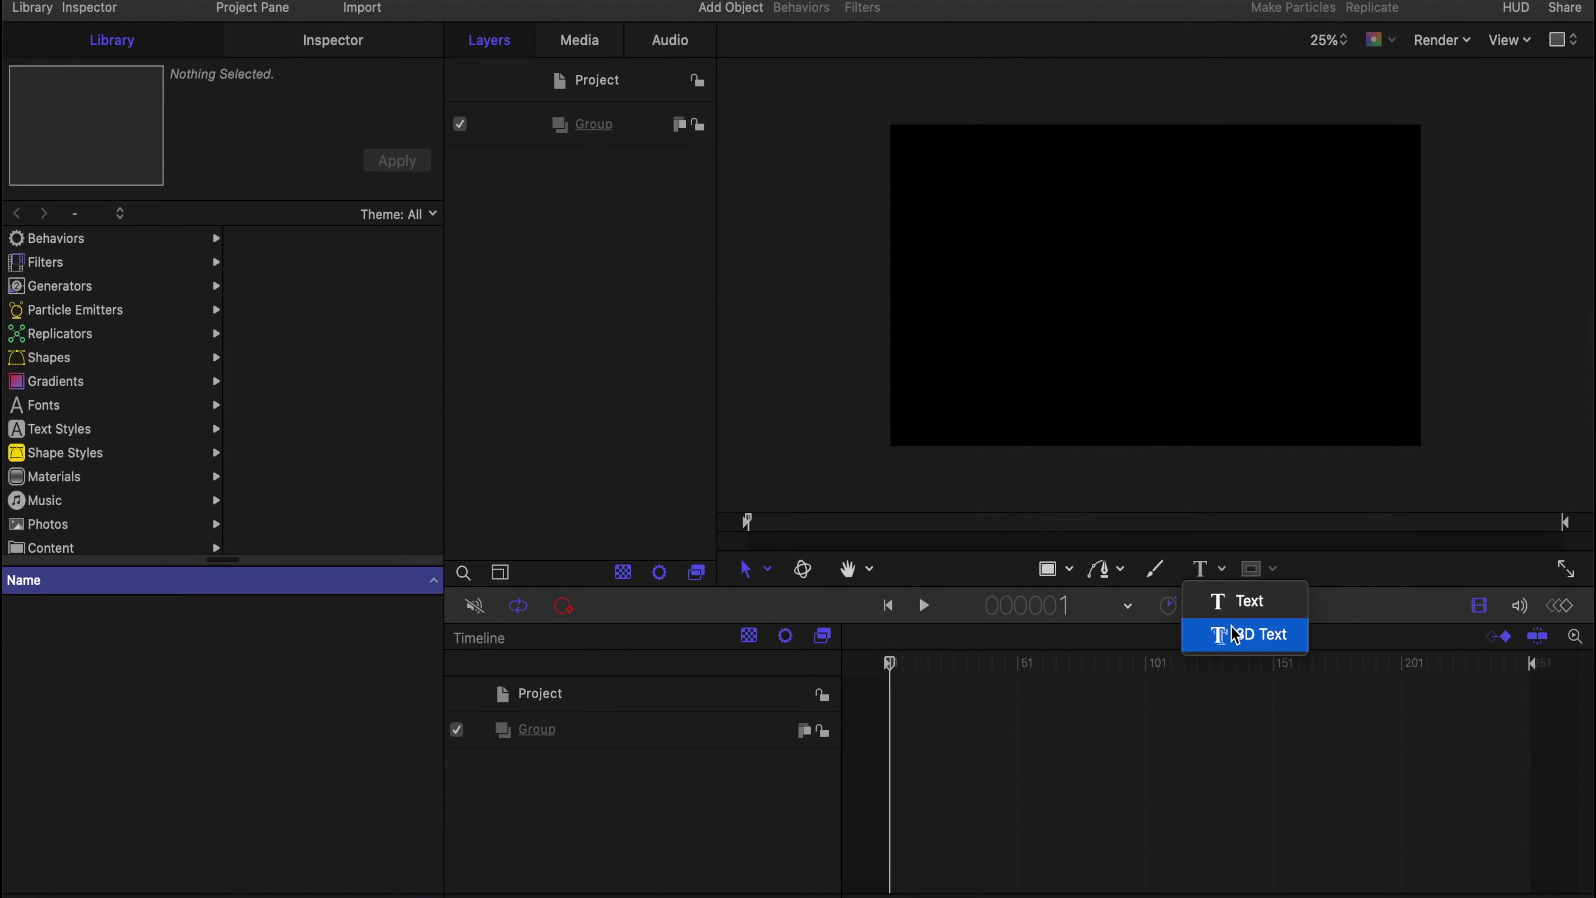
pyautogui.click(1254, 641)
pyautogui.click(1141, 334)
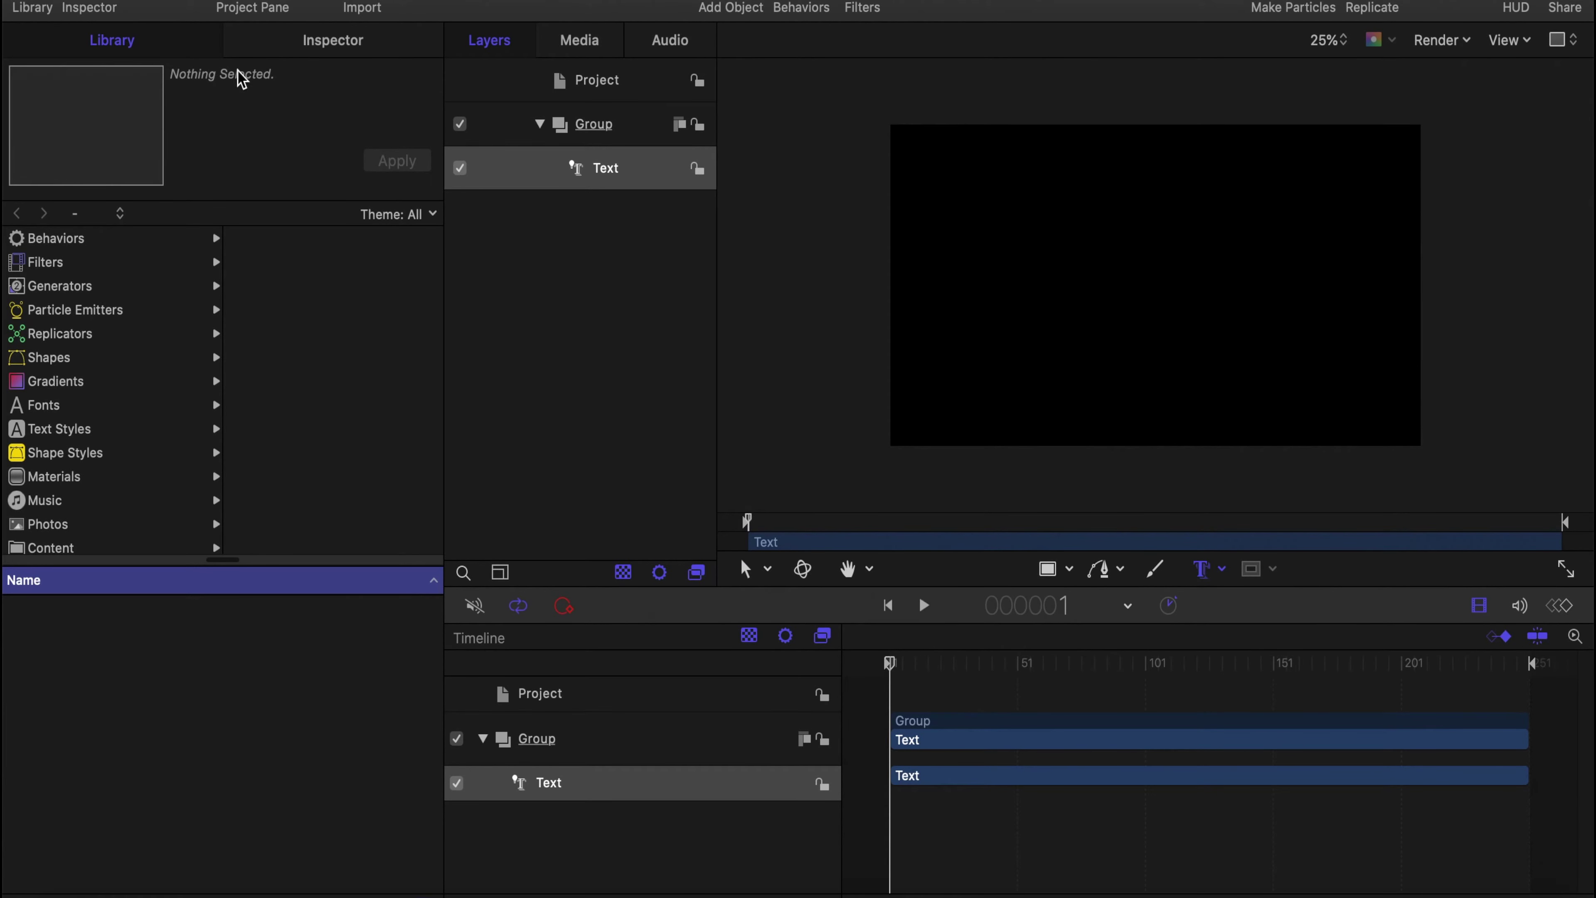
pyautogui.click(284, 44)
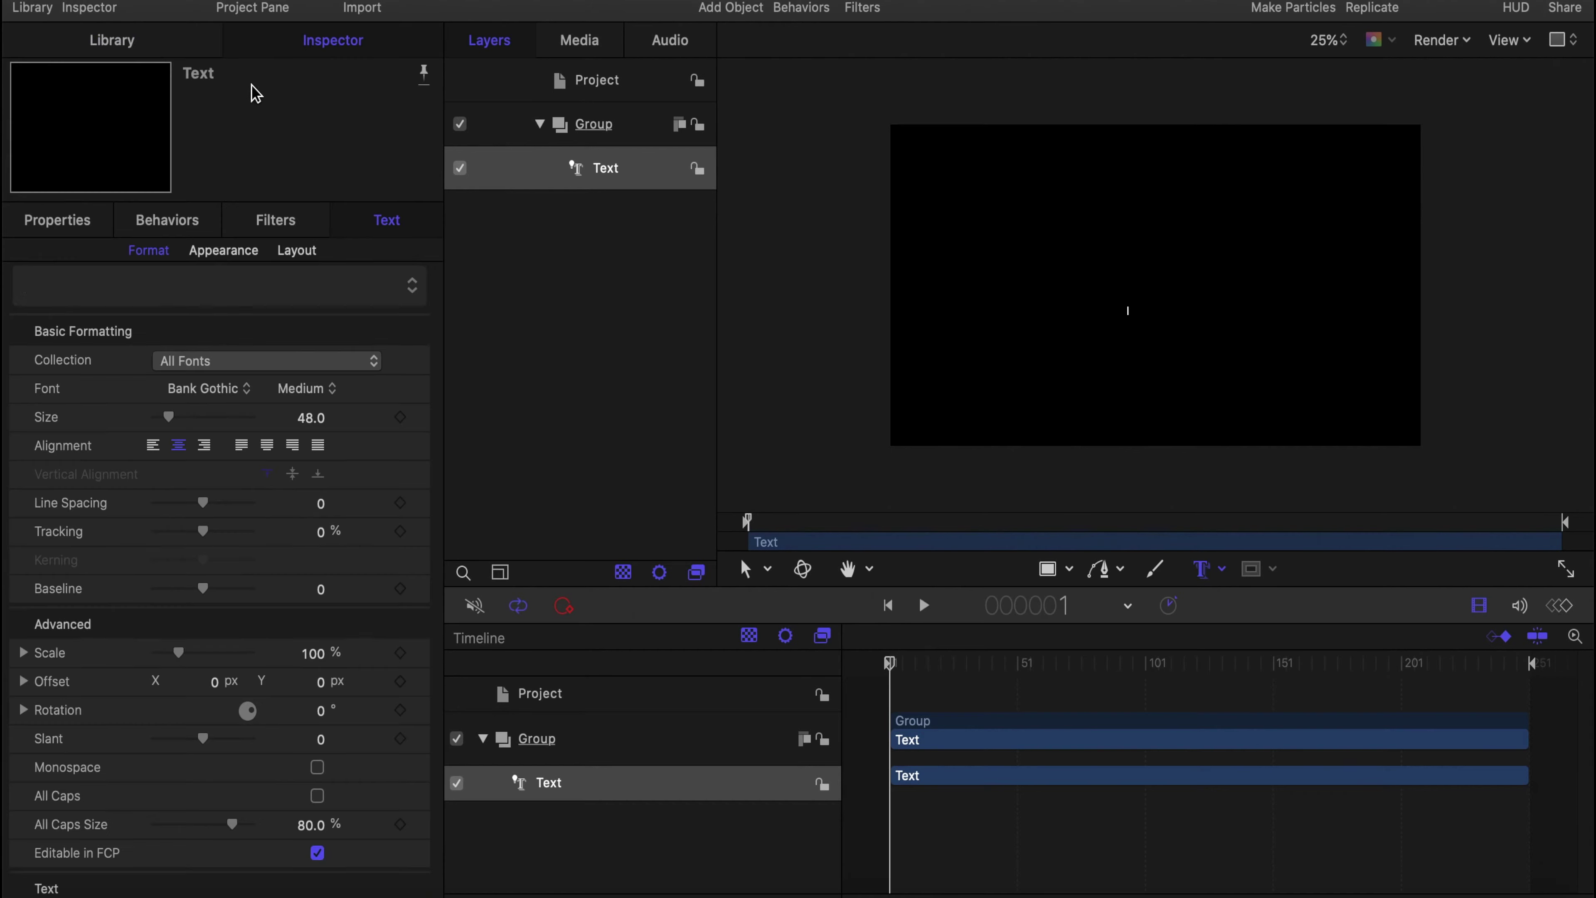
pyautogui.moveTo(172, 424); pyautogui.dragTo(340, 442)
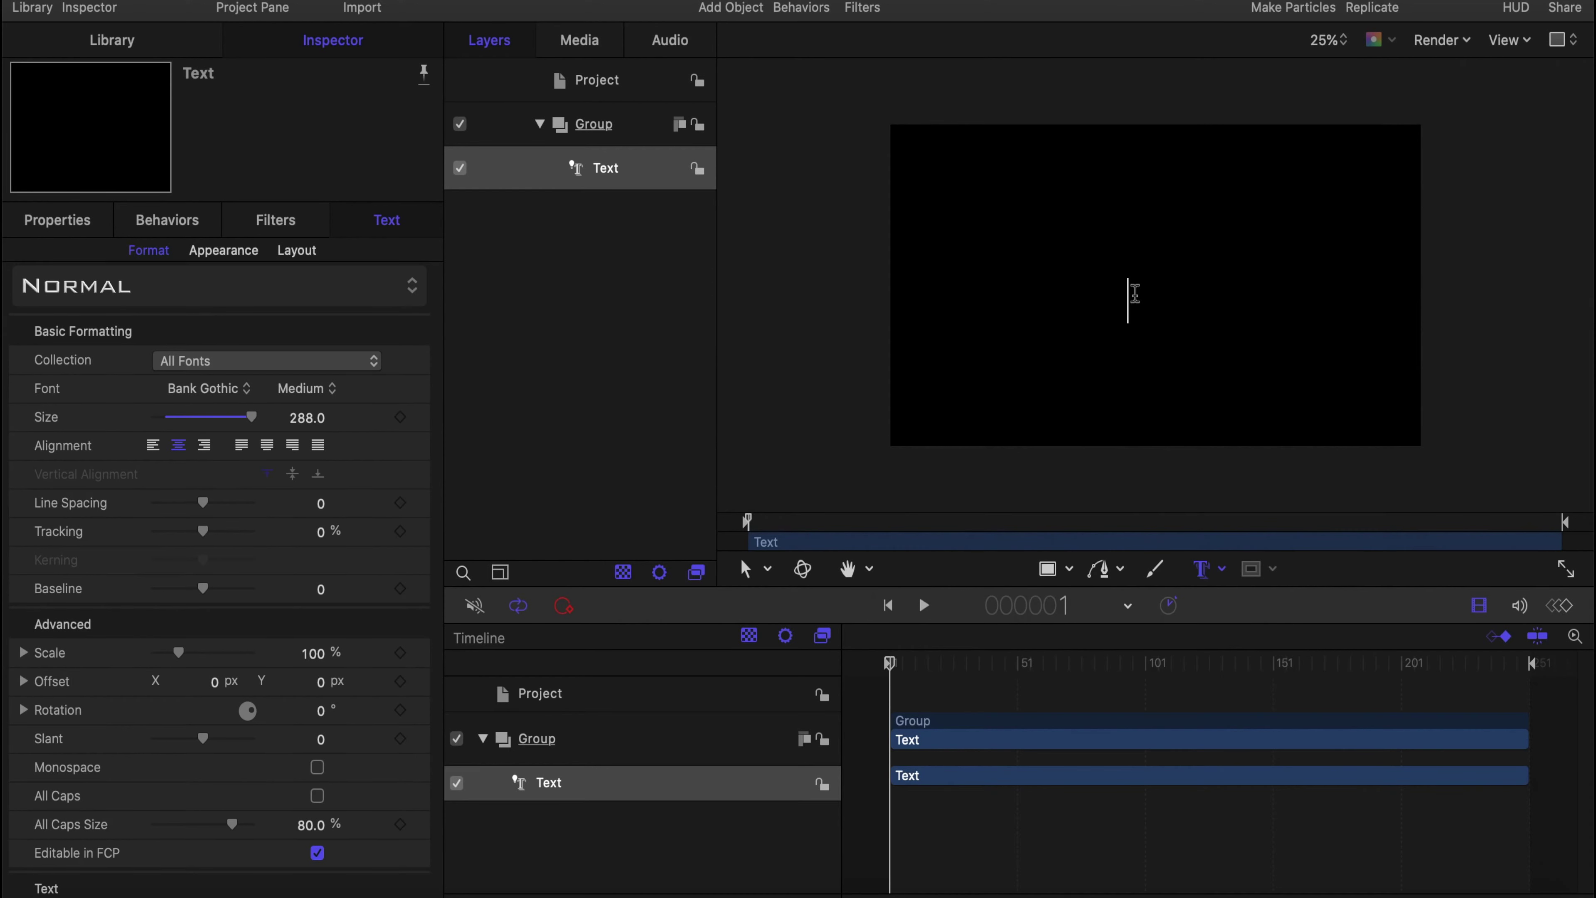
pyautogui.write('This is 3d')
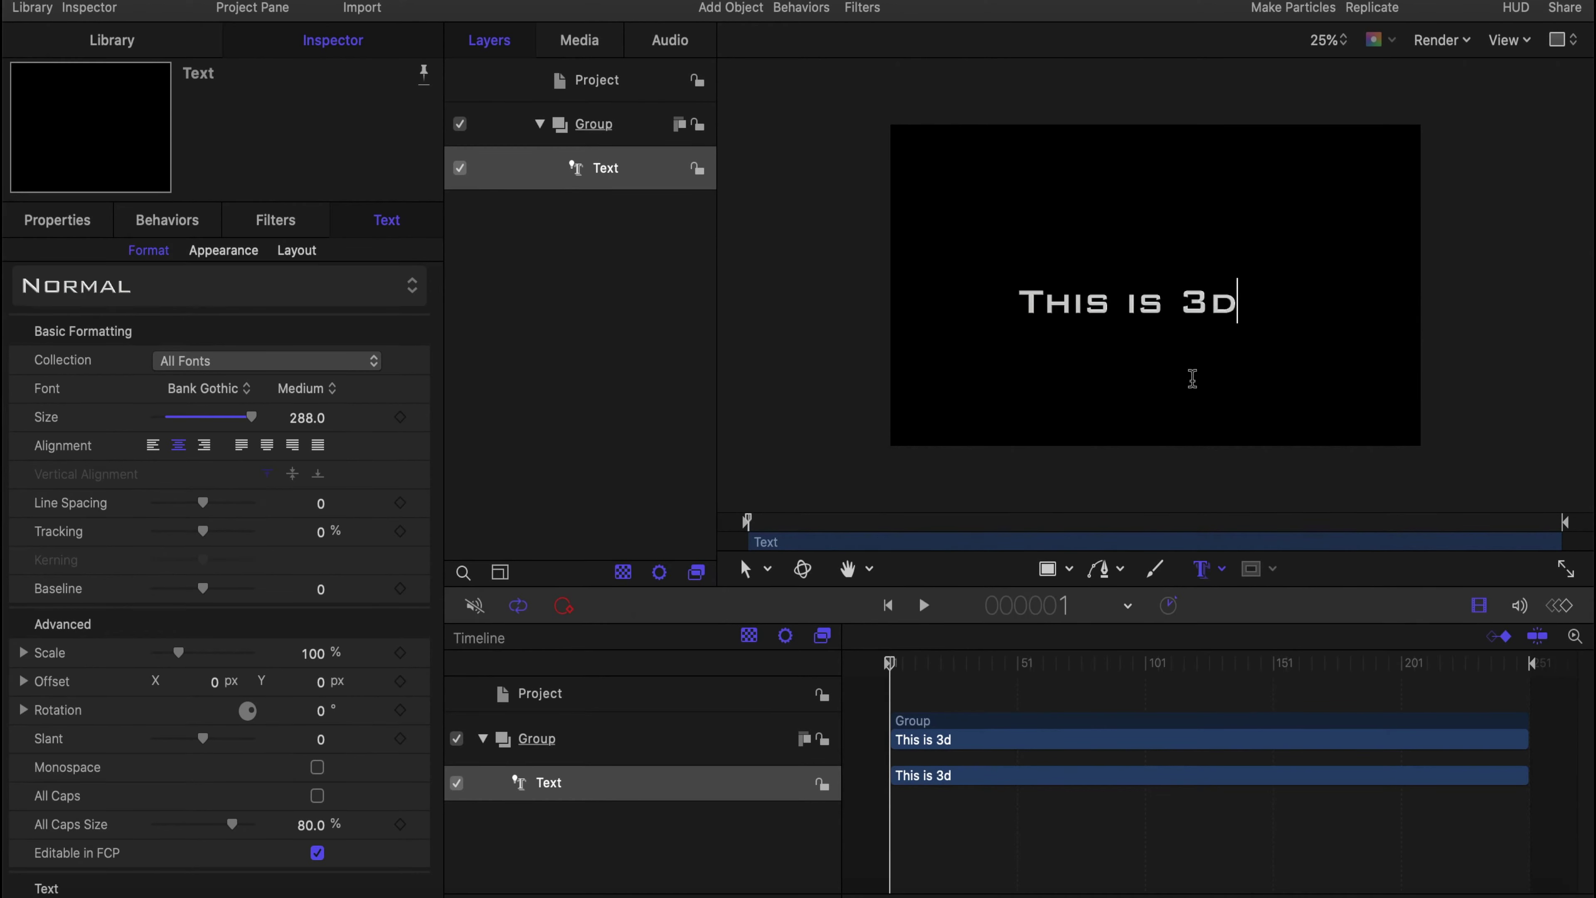
# Delete all the characters of the 3D text.
pyautogui.press('BackSpace')
pyautogui.press('BackSpace')
pyautogui.press('BackSpace')
pyautogui.press('BackSpace')
pyautogui.press('BackSpace')
pyautogui.press('BackSpace')
pyautogui.press('BackSpace')
pyautogui.press('BackSpace')
pyautogui.press('BackSpace')
pyautogui.press('BackSpace')
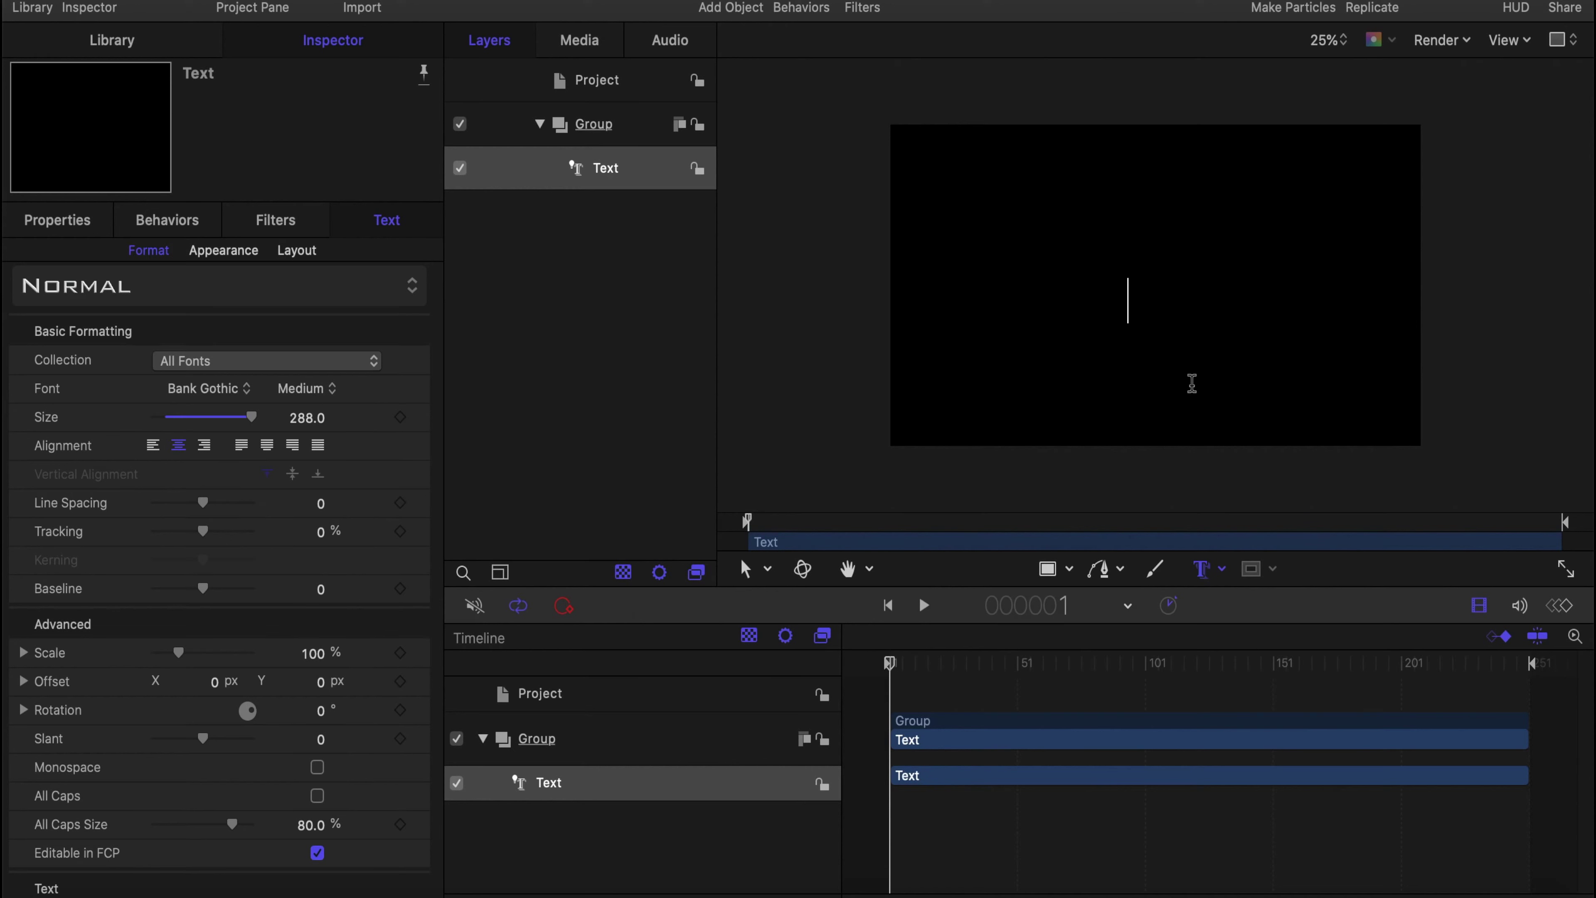
# Add a regular 2D text object above the canvas centre reading "This is 2d", with its size set to 288.
pyautogui.click(1221, 568)
pyautogui.click(1229, 599)
pyautogui.click(1125, 251)
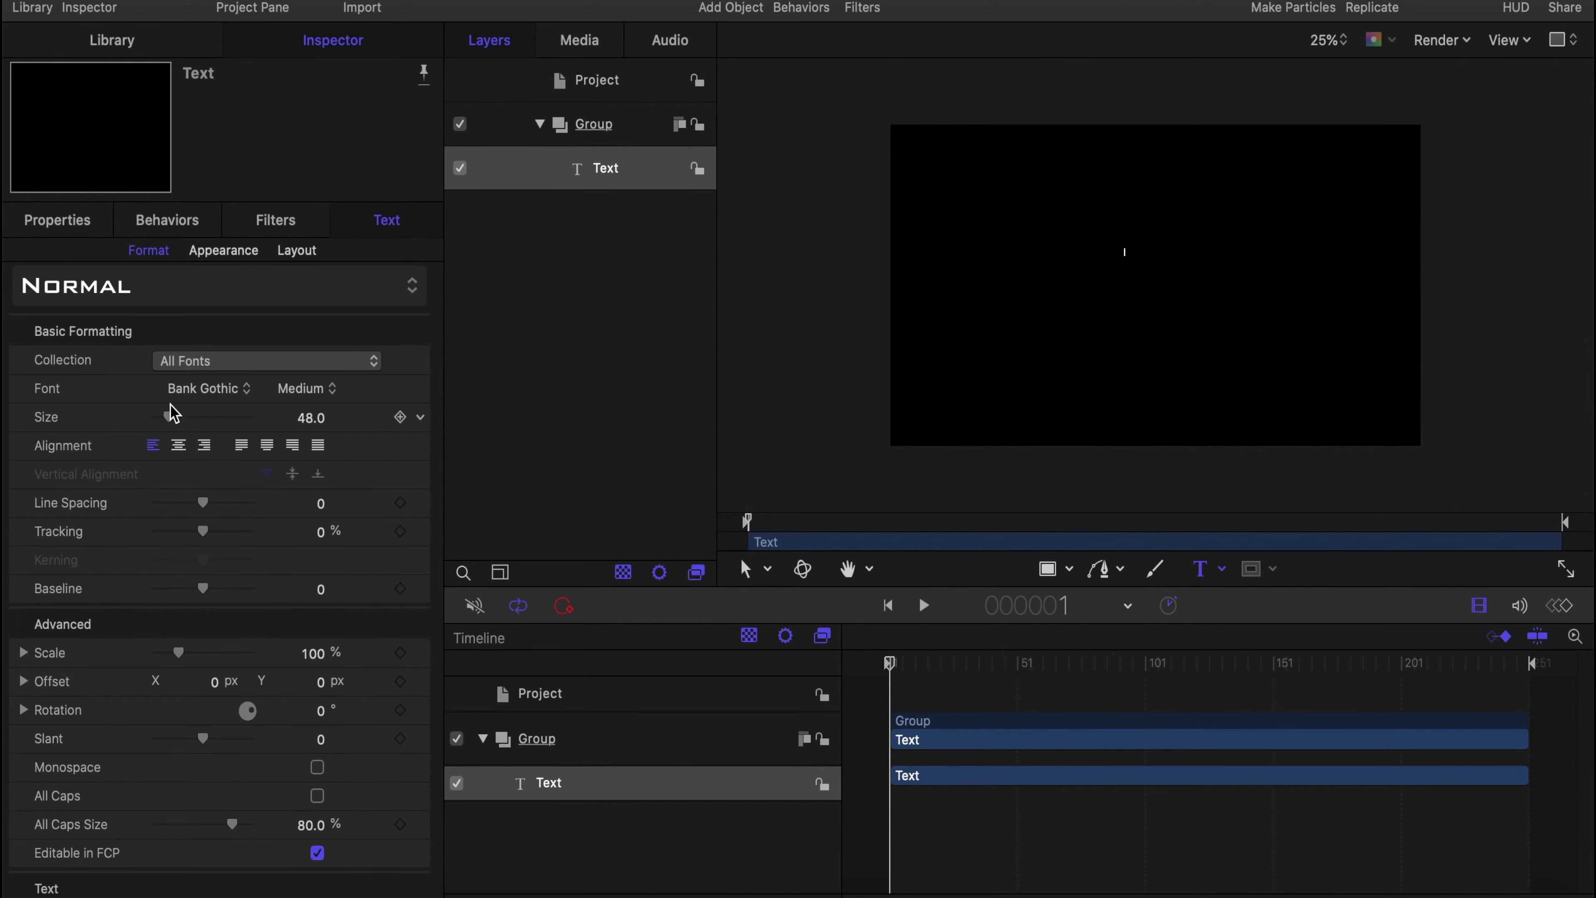
pyautogui.moveTo(169, 418); pyautogui.dragTo(255, 418)
pyautogui.write('This is 2d')
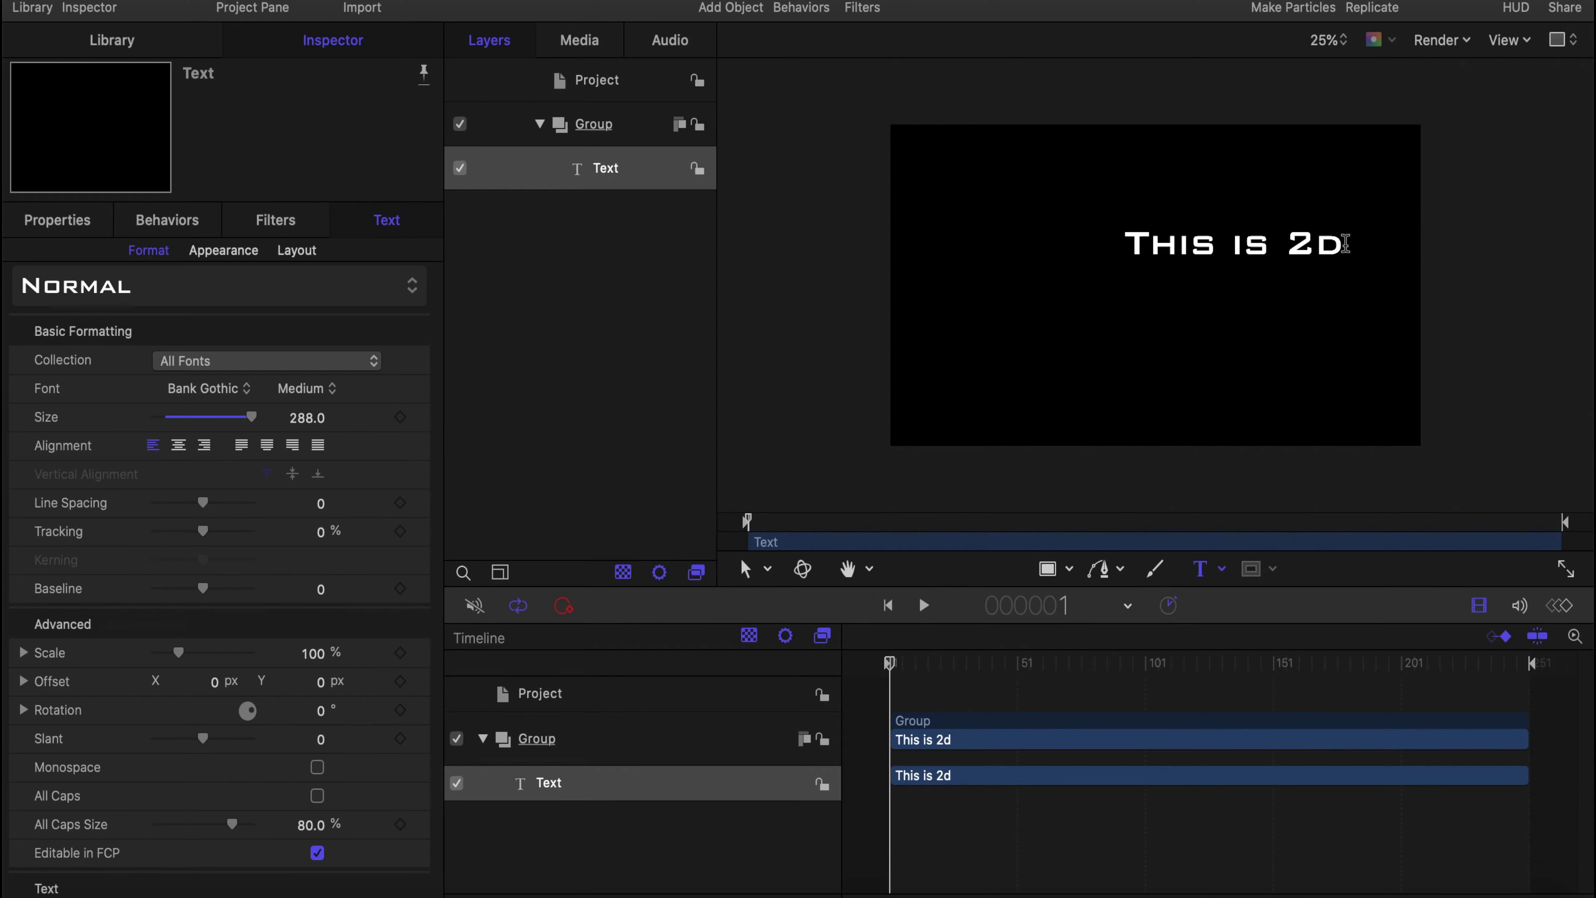
# Replace the wording of the 2D text with "Animation" and finish editing it.
pyautogui.moveTo(1345, 244); pyautogui.dragTo(934, 246)
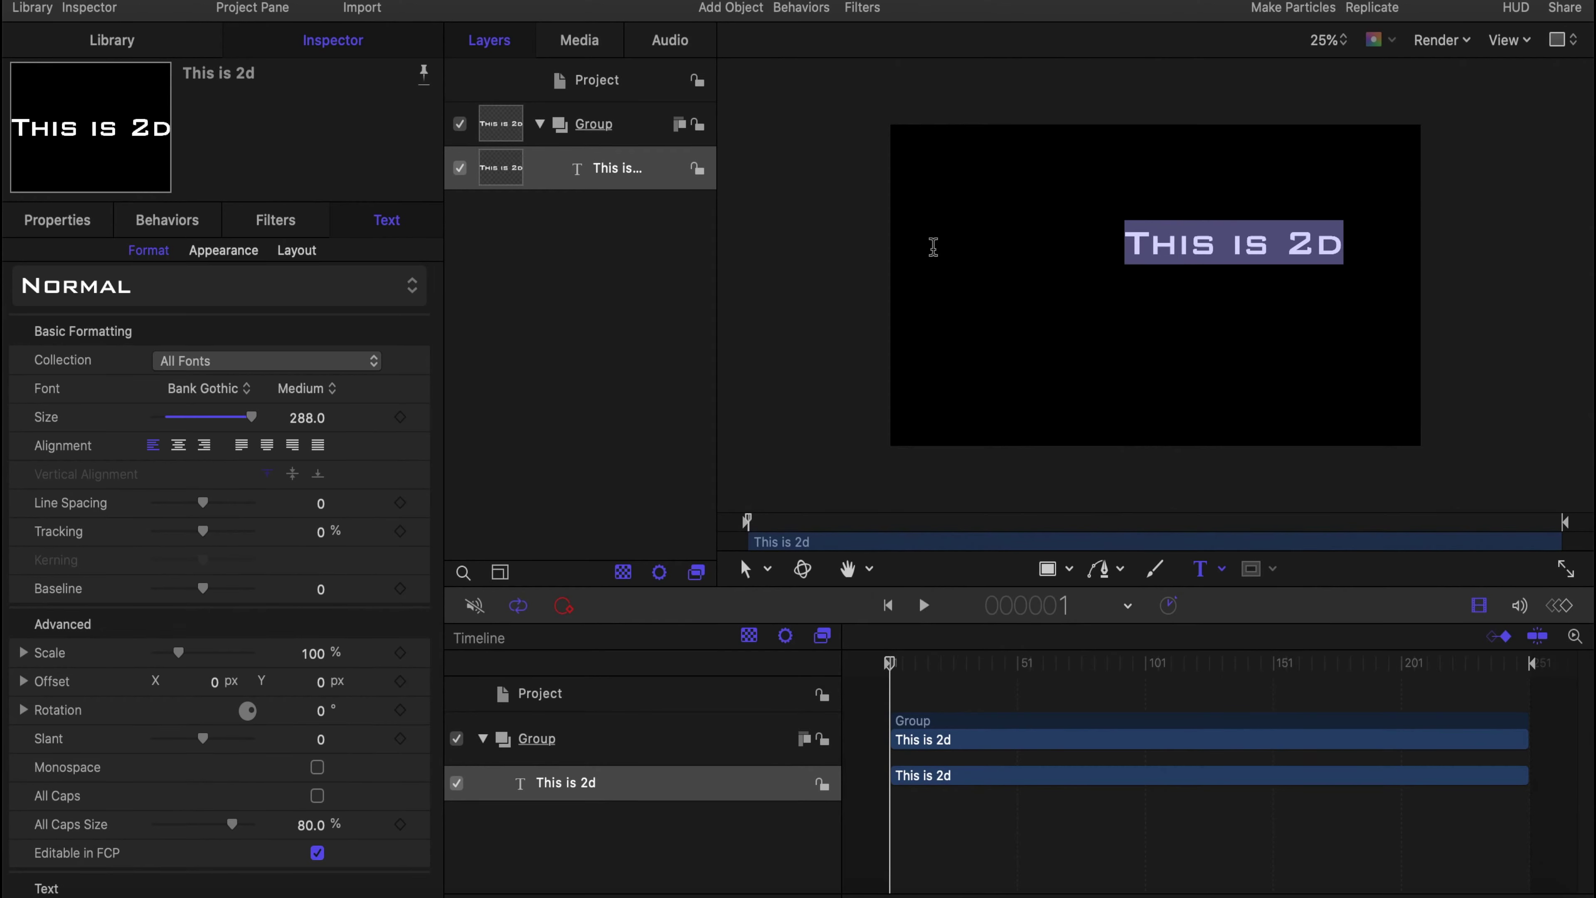
pyautogui.press('BackSpace')
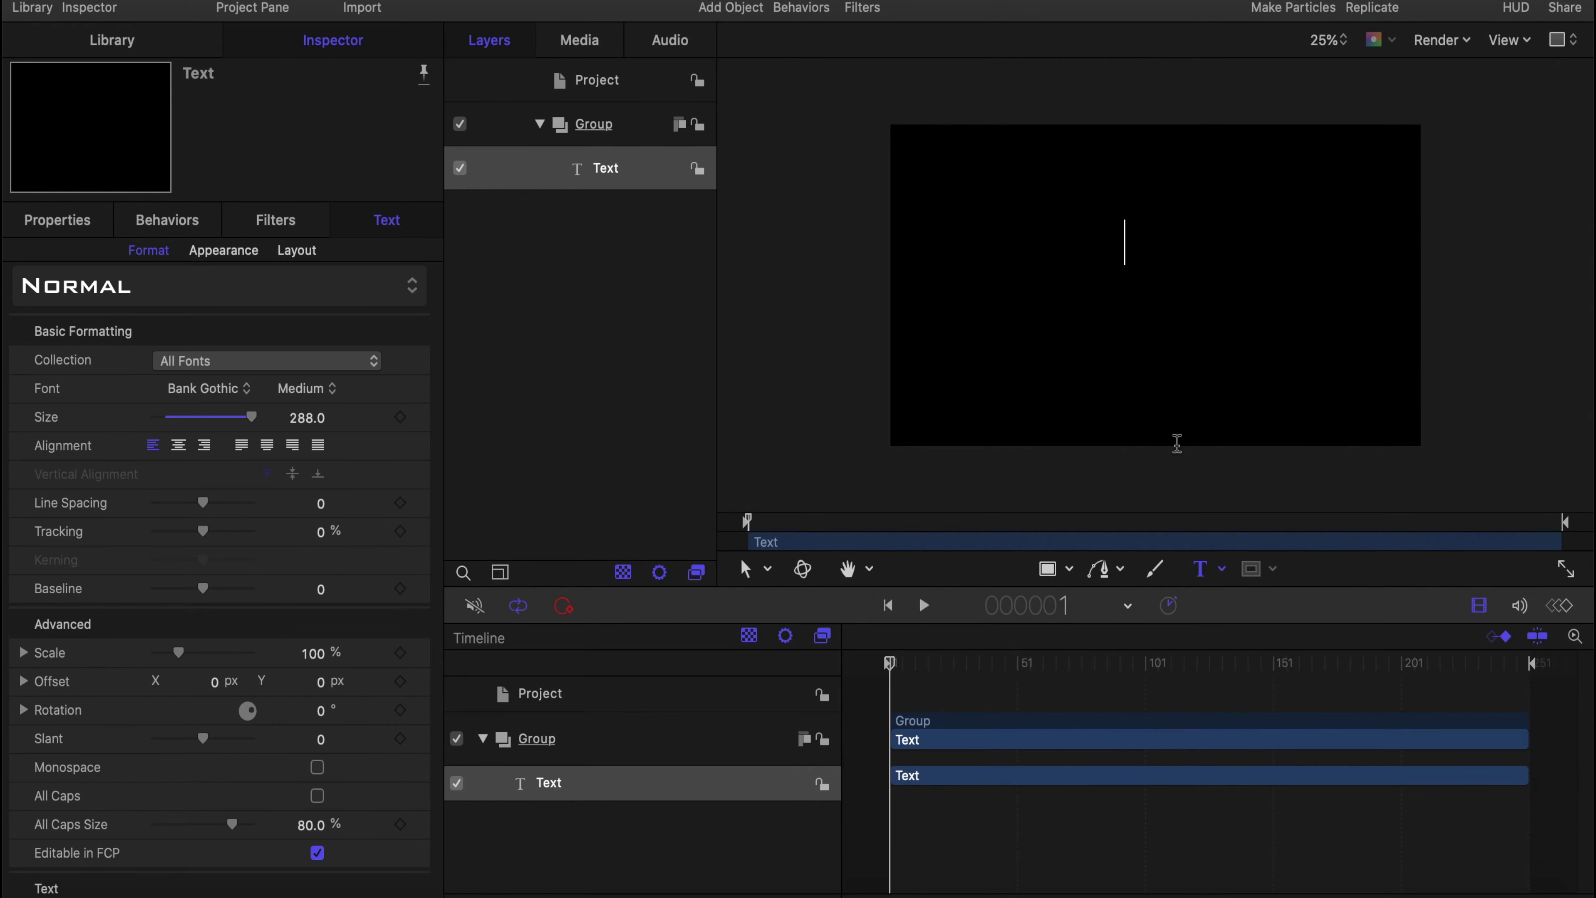
pyautogui.write('Ani')
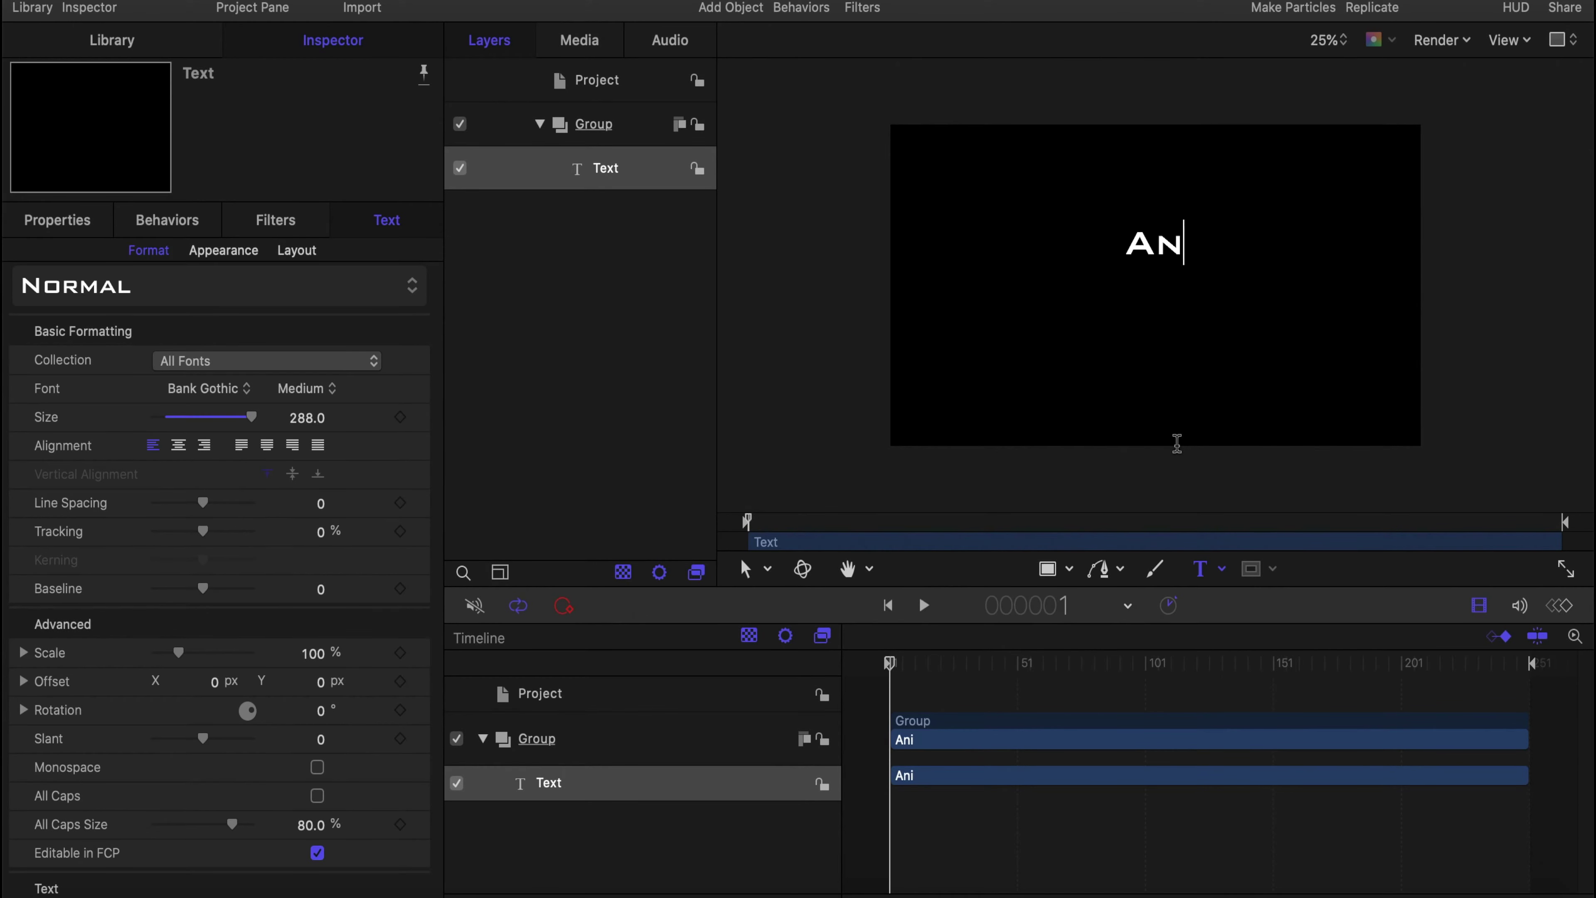
pyautogui.write('mation')
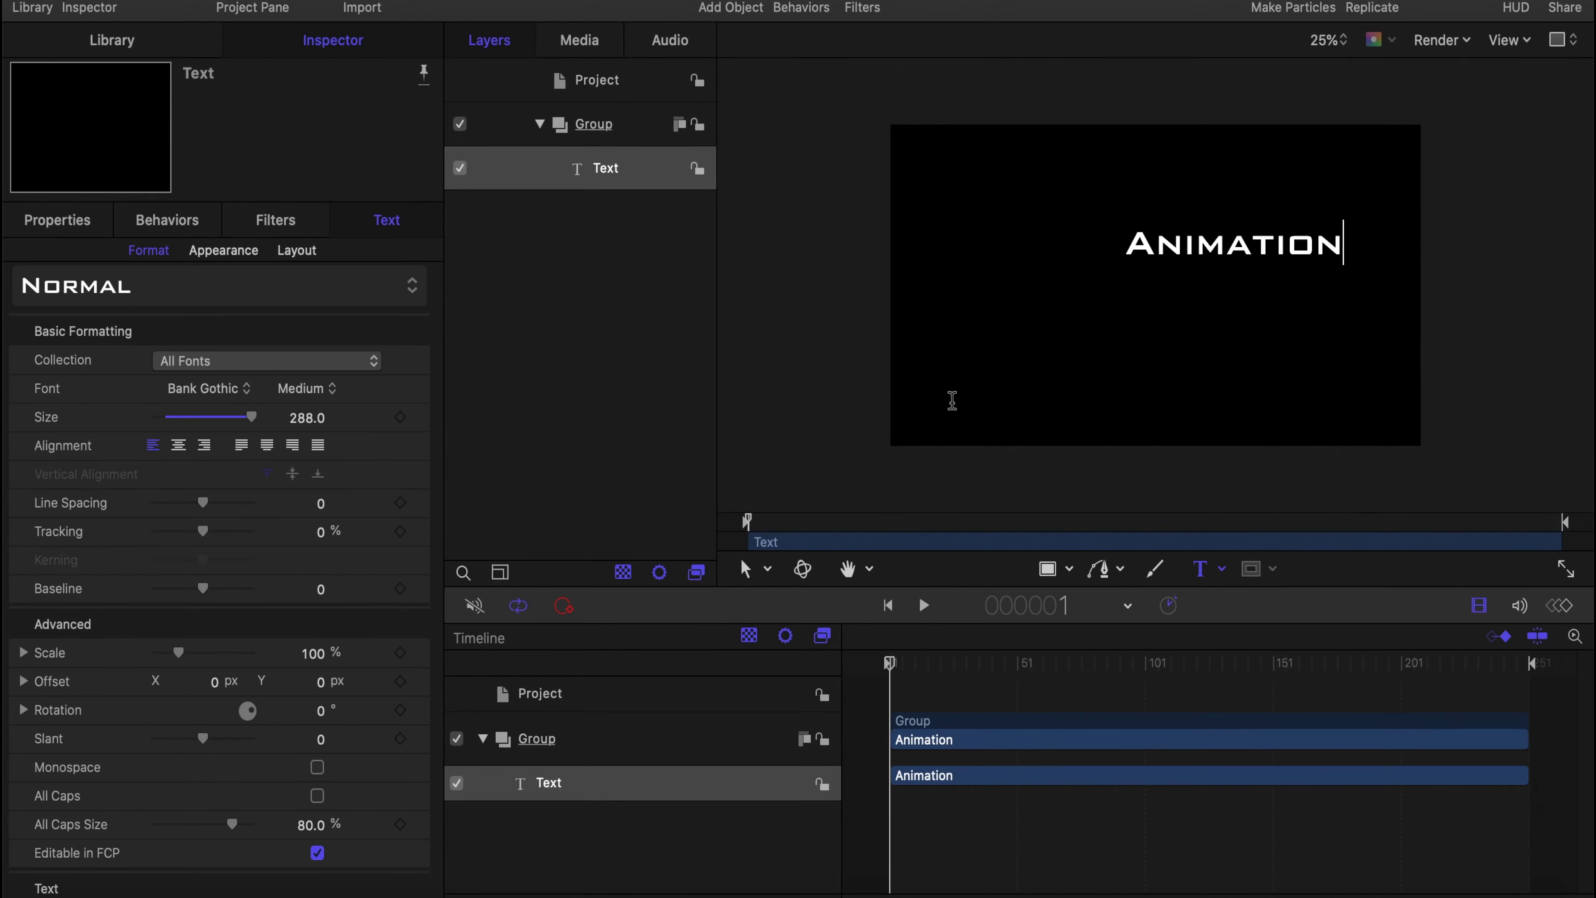
pyautogui.press('Escape')
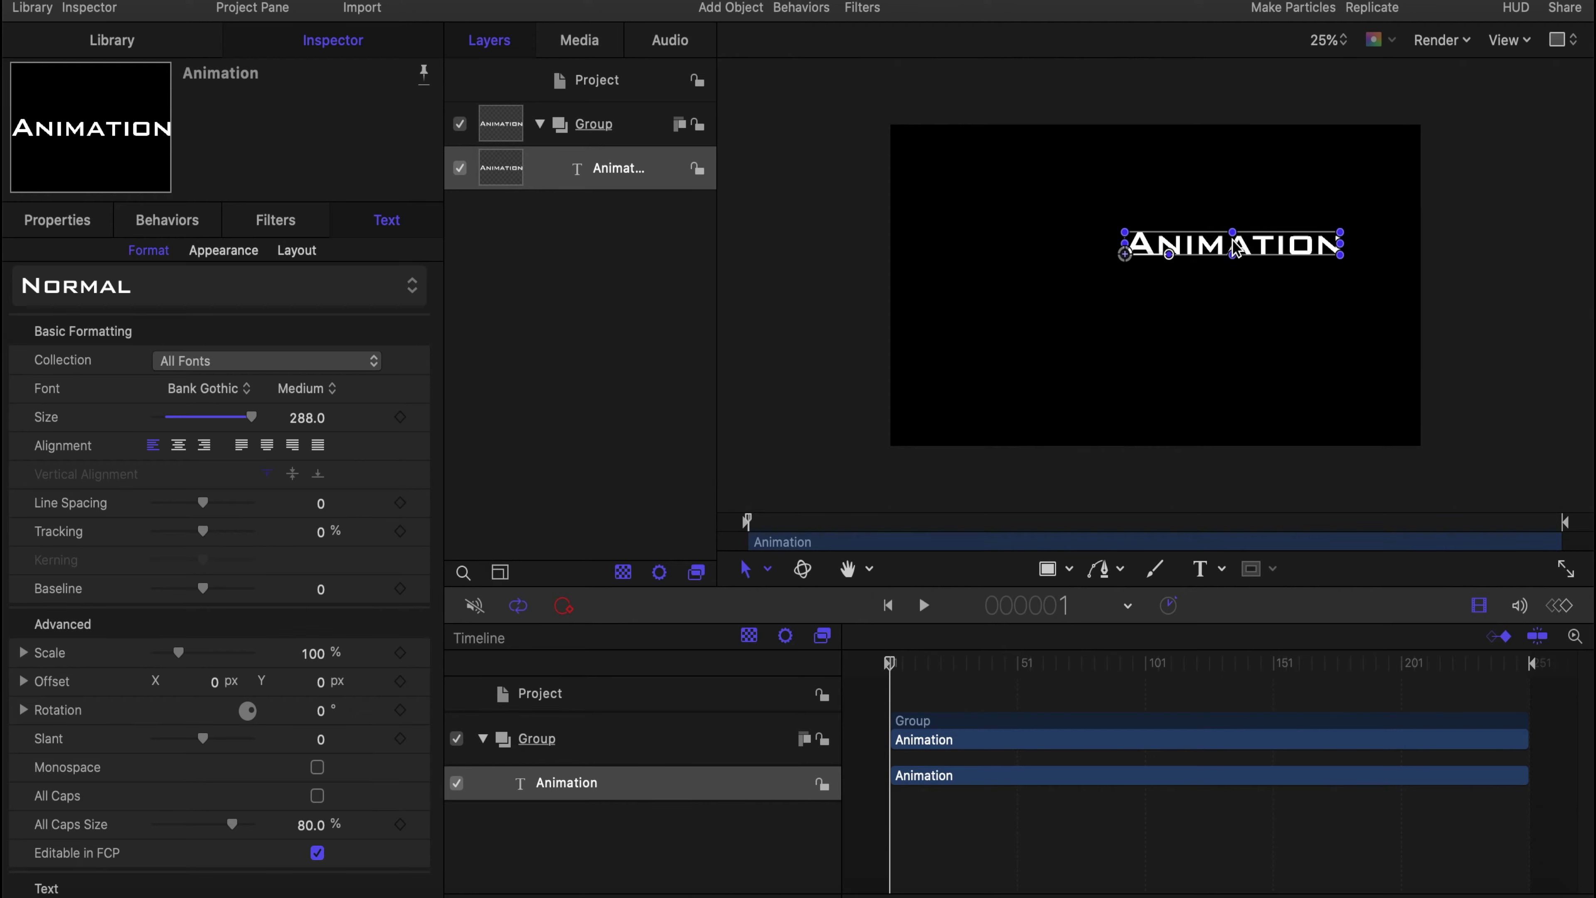
# Turn off Show Full View Area and move the Animation text just outside the left edge of the frame.
pyautogui.click(1520, 39)
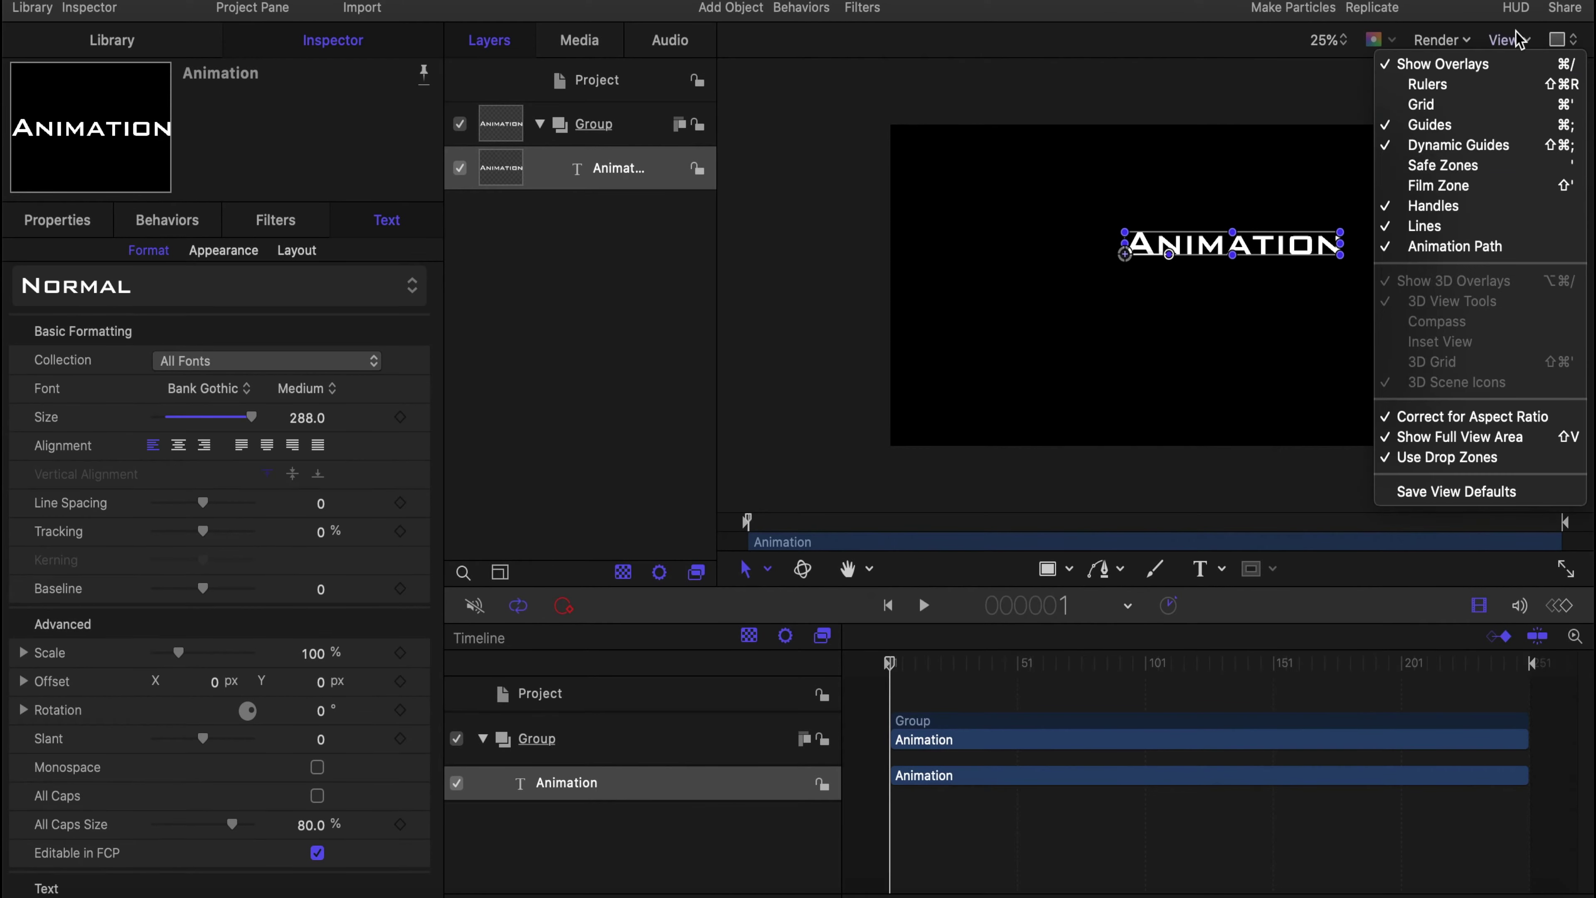
pyautogui.click(1431, 437)
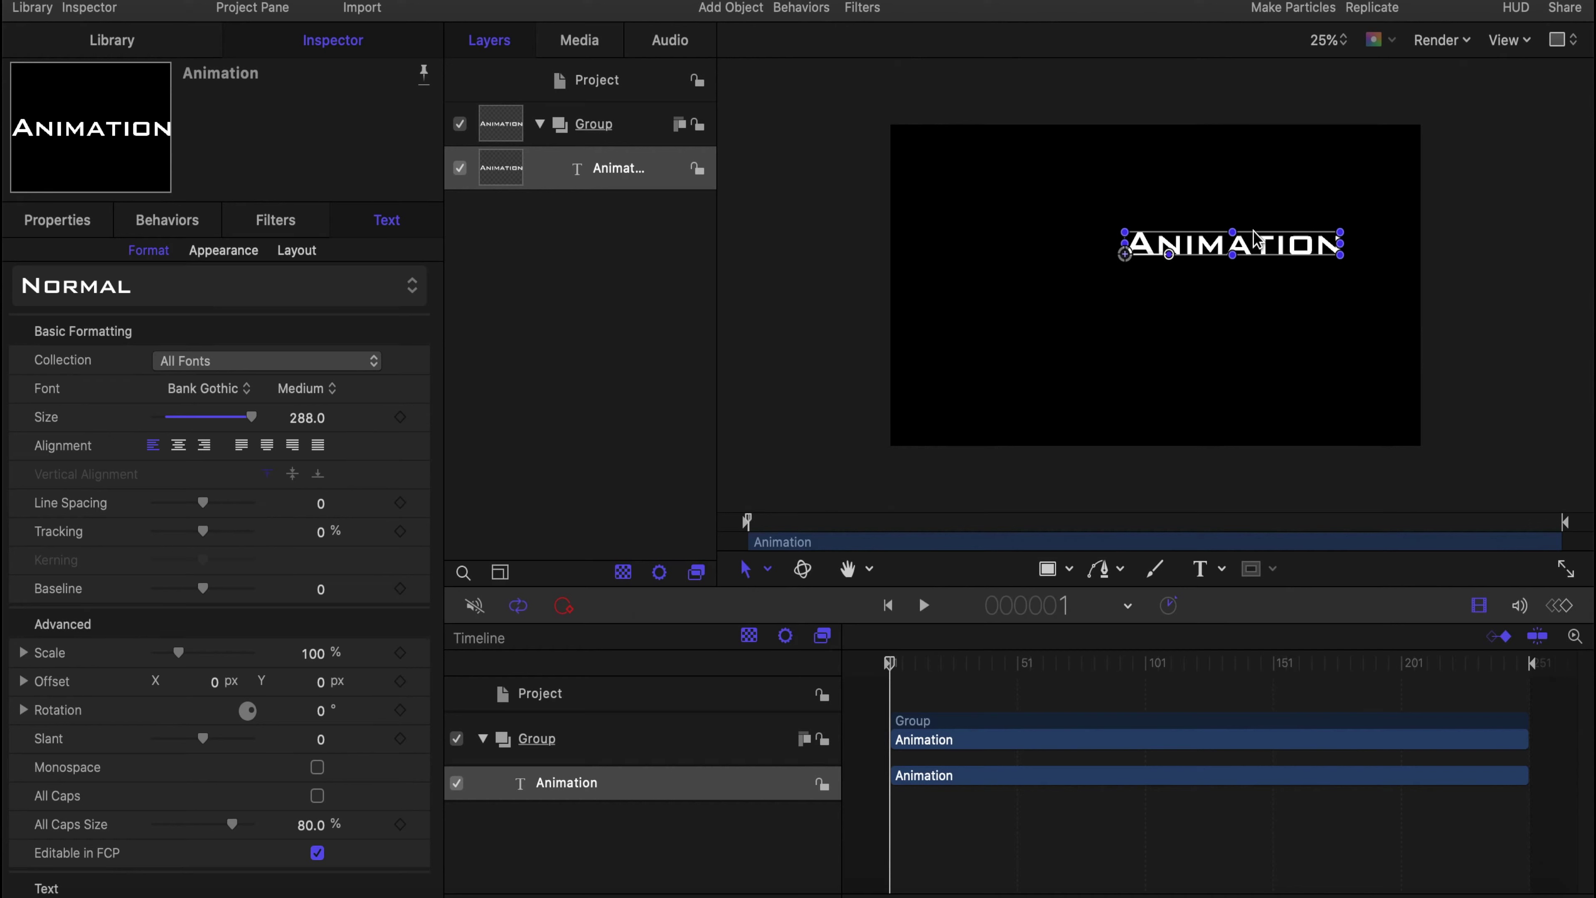
pyautogui.moveTo(1258, 245); pyautogui.dragTo(806, 278)
# Turn Show Full View Area back on and deselect the Animation text.
pyautogui.click(1506, 43)
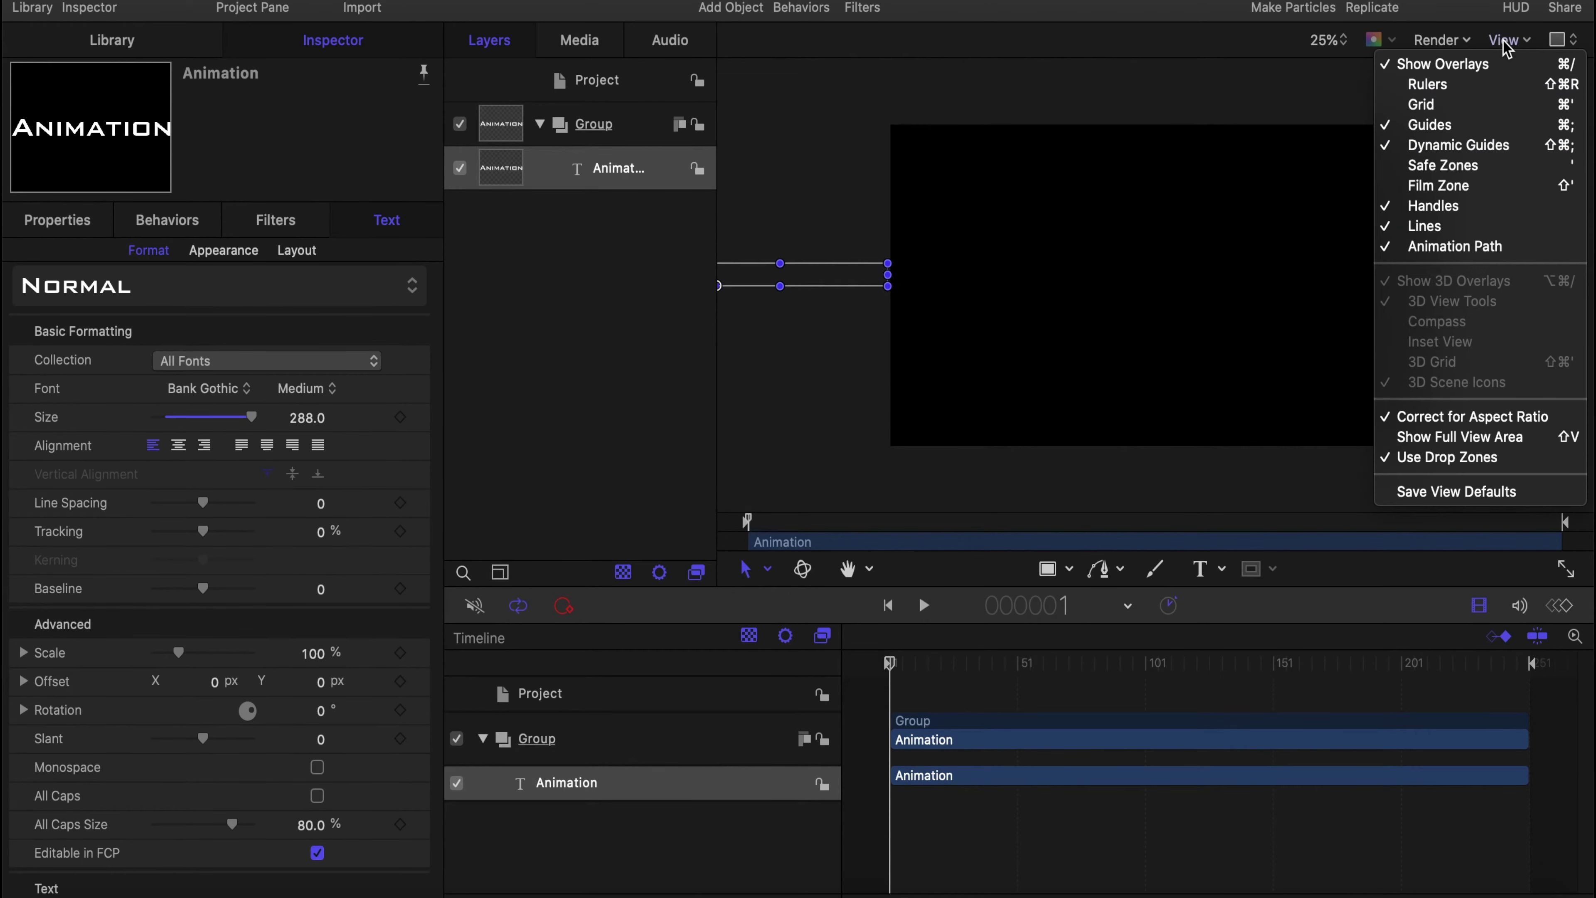
pyautogui.click(1446, 437)
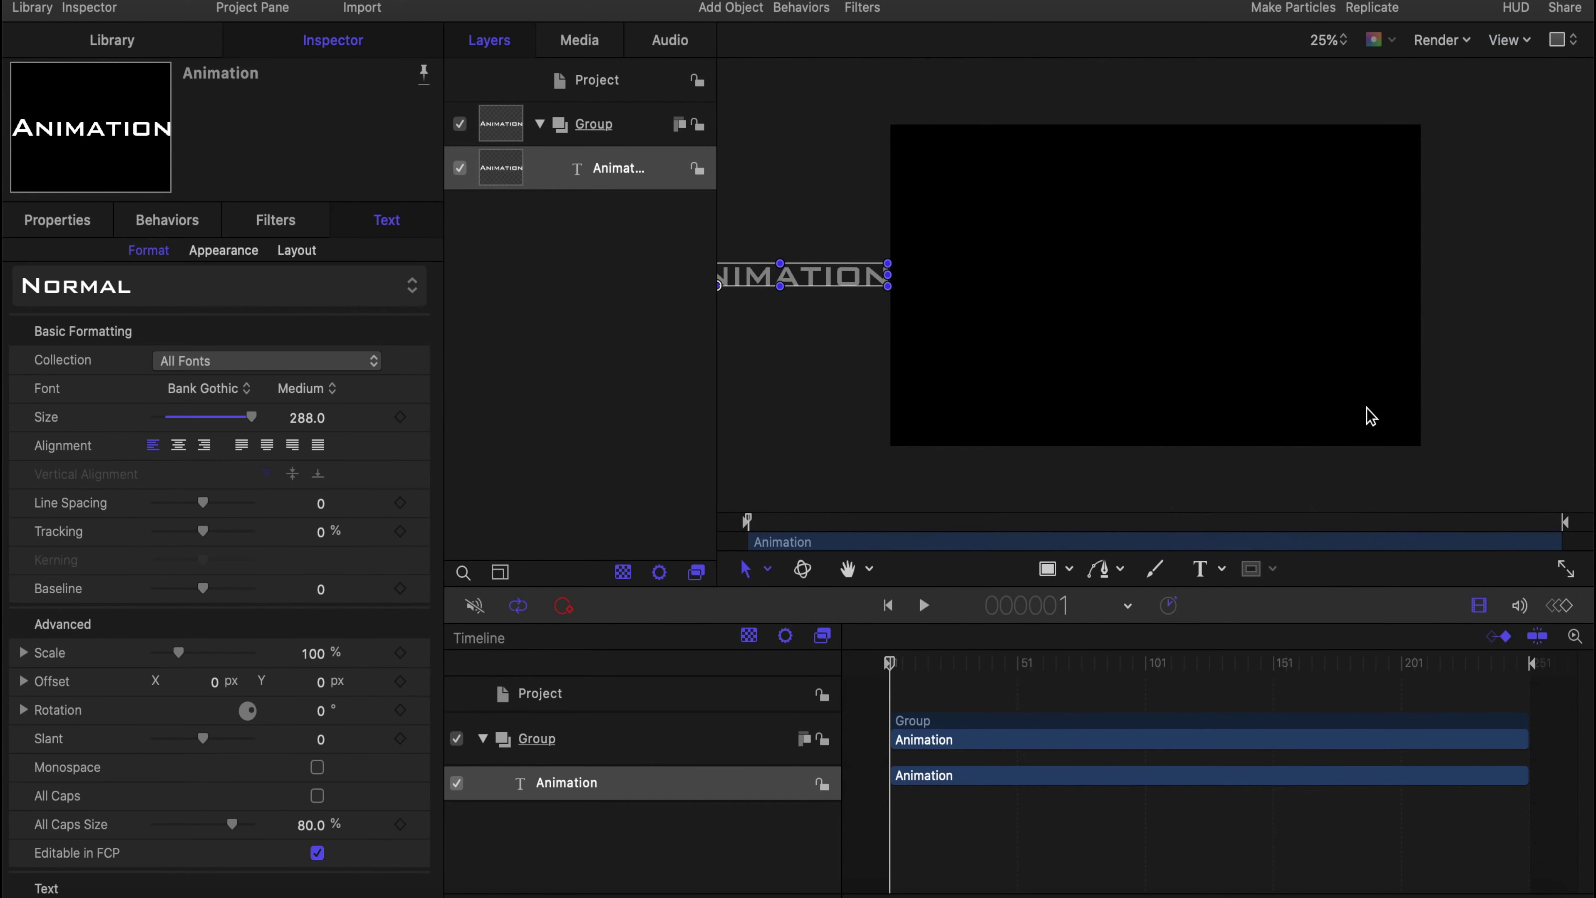
pyautogui.click(806, 465)
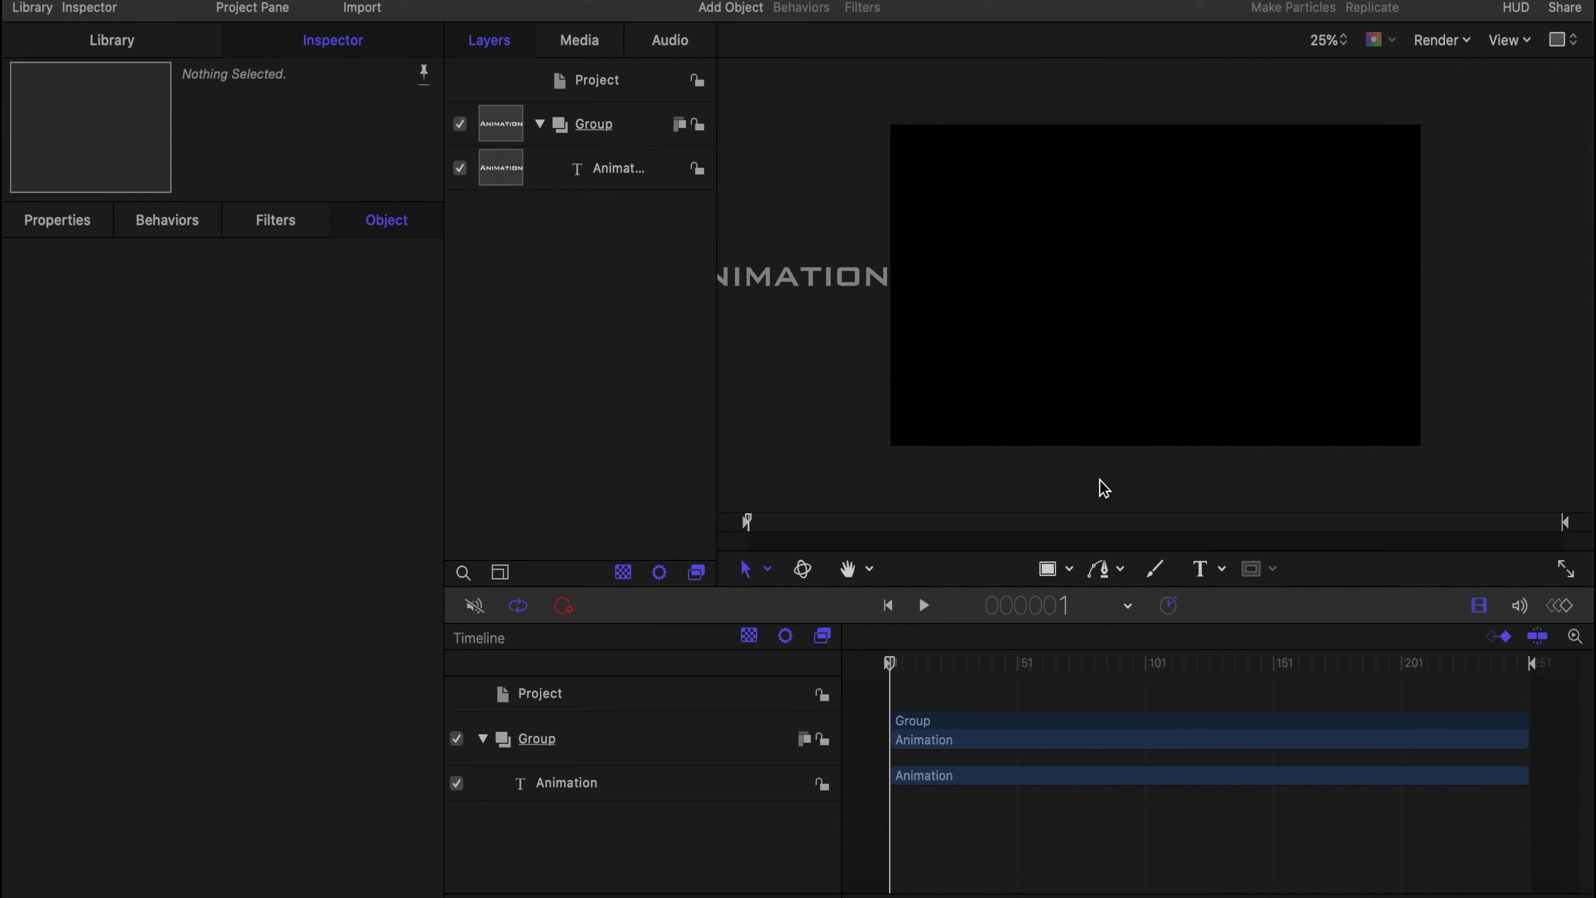
pyautogui.hscroll(-3, 1081, 434)
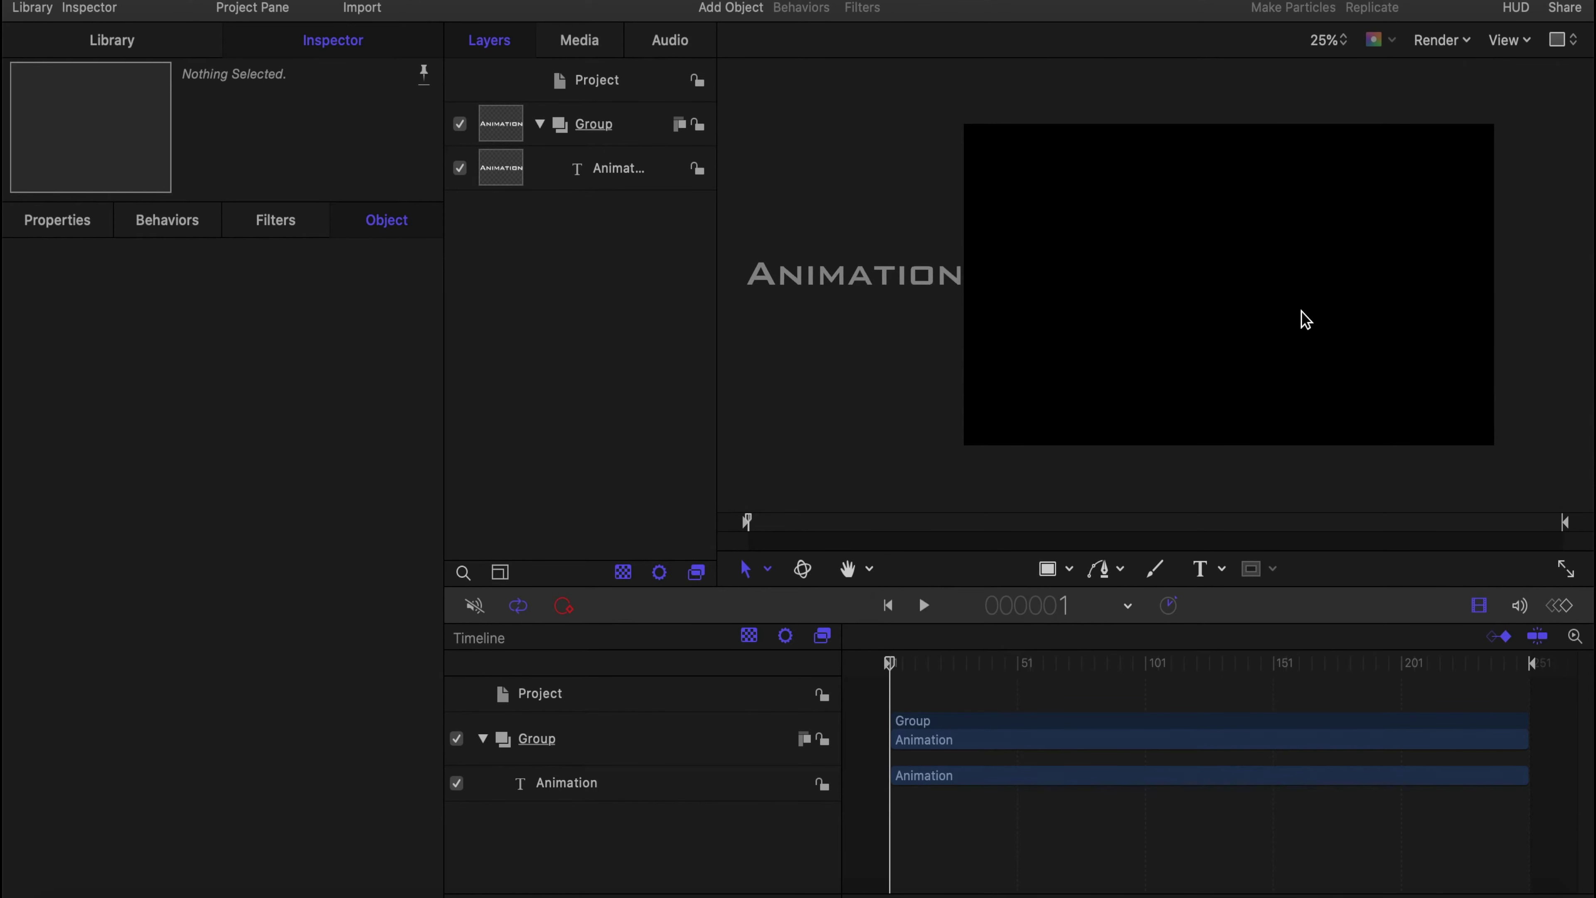
pyautogui.hscroll(3, 1306, 320)
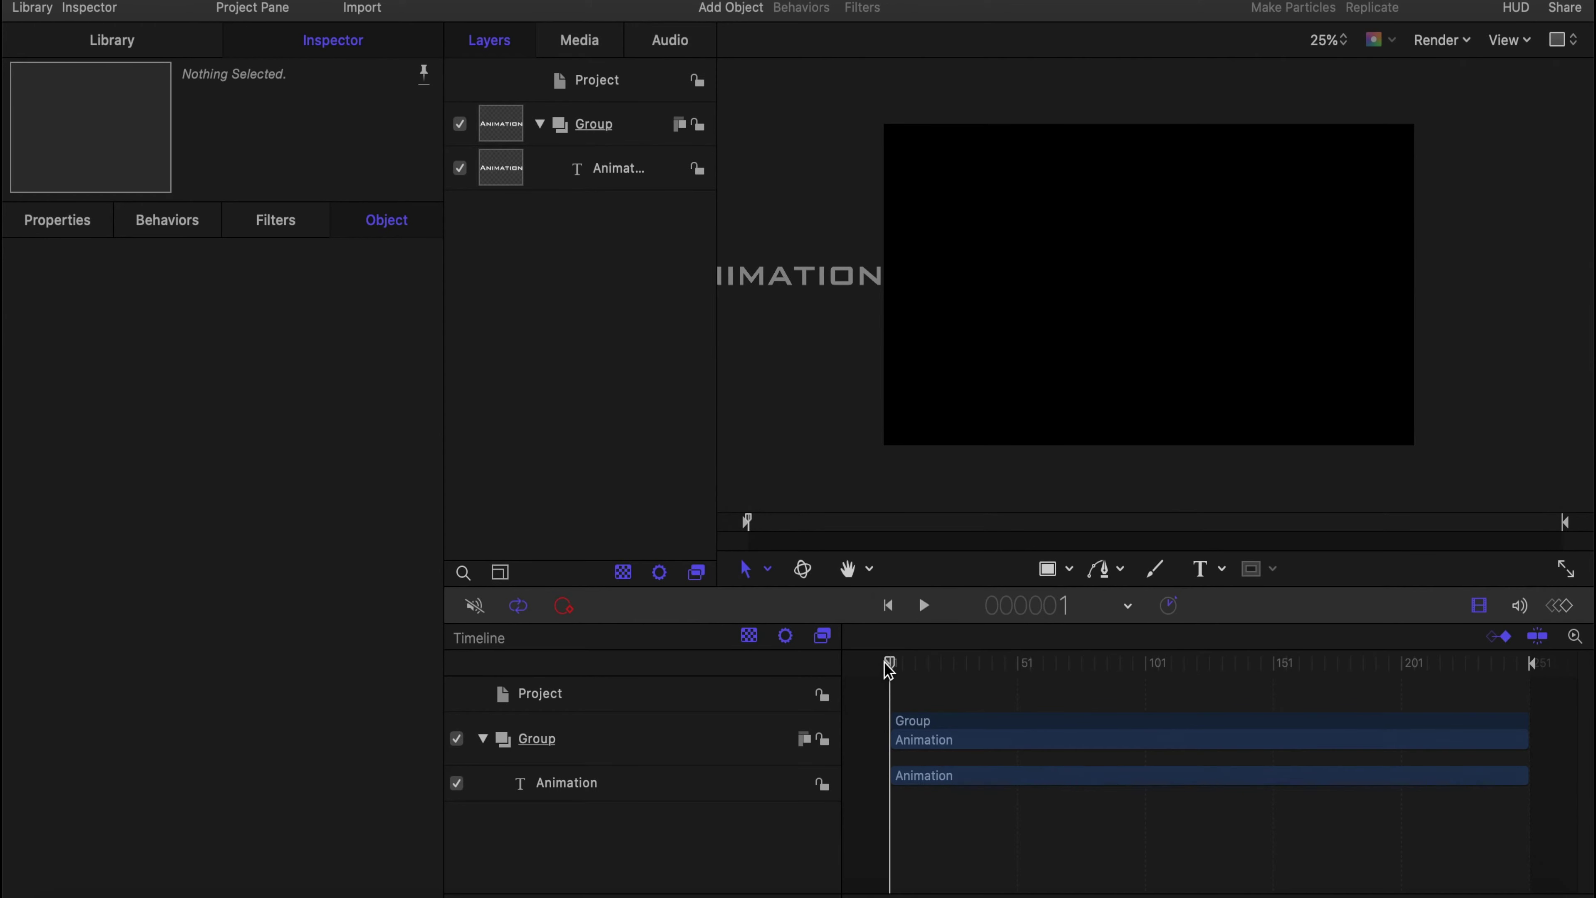
pyautogui.moveTo(892, 667); pyautogui.dragTo(1070, 673)
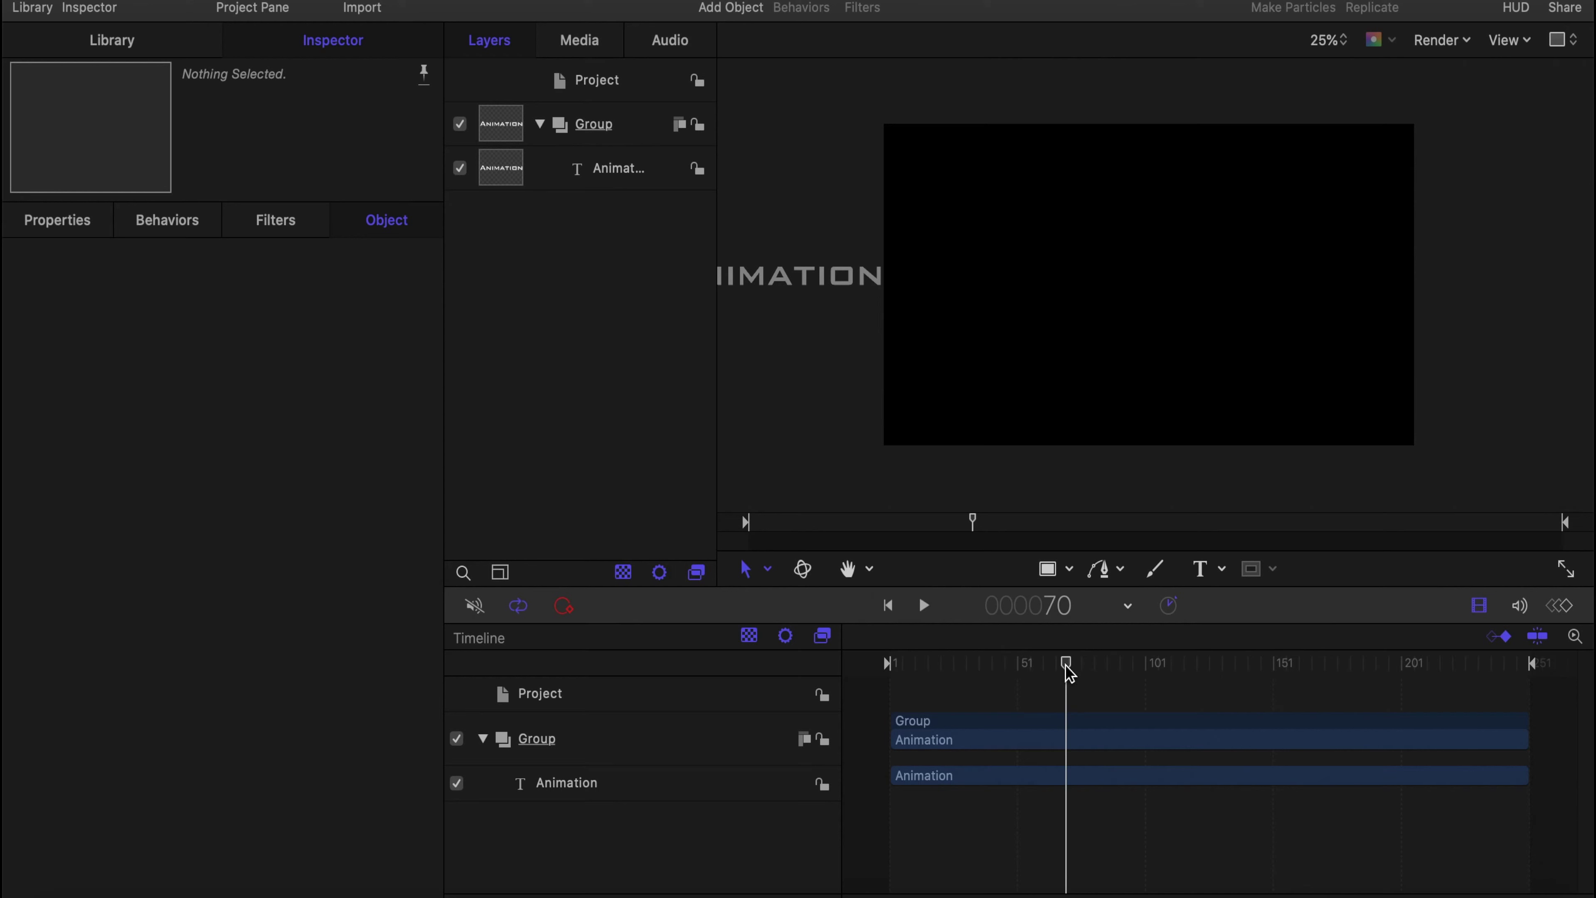
pyautogui.moveTo(1069, 672); pyautogui.dragTo(816, 680)
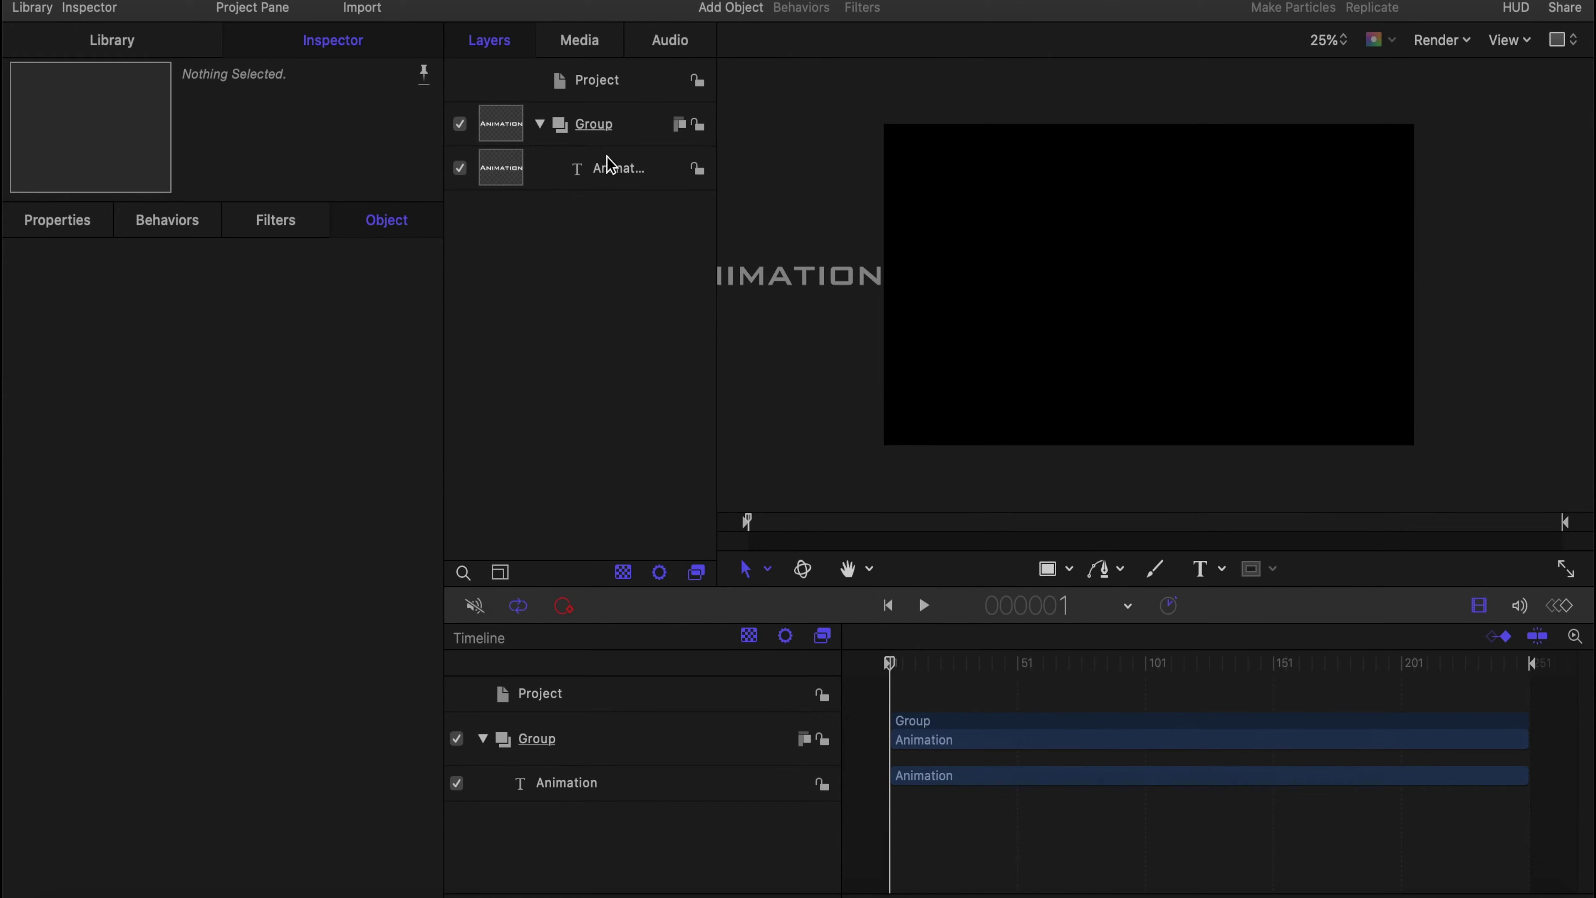
# Select the Animation text layer and show its transform properties, leaving the playhead at frame 1.
pyautogui.click(625, 169)
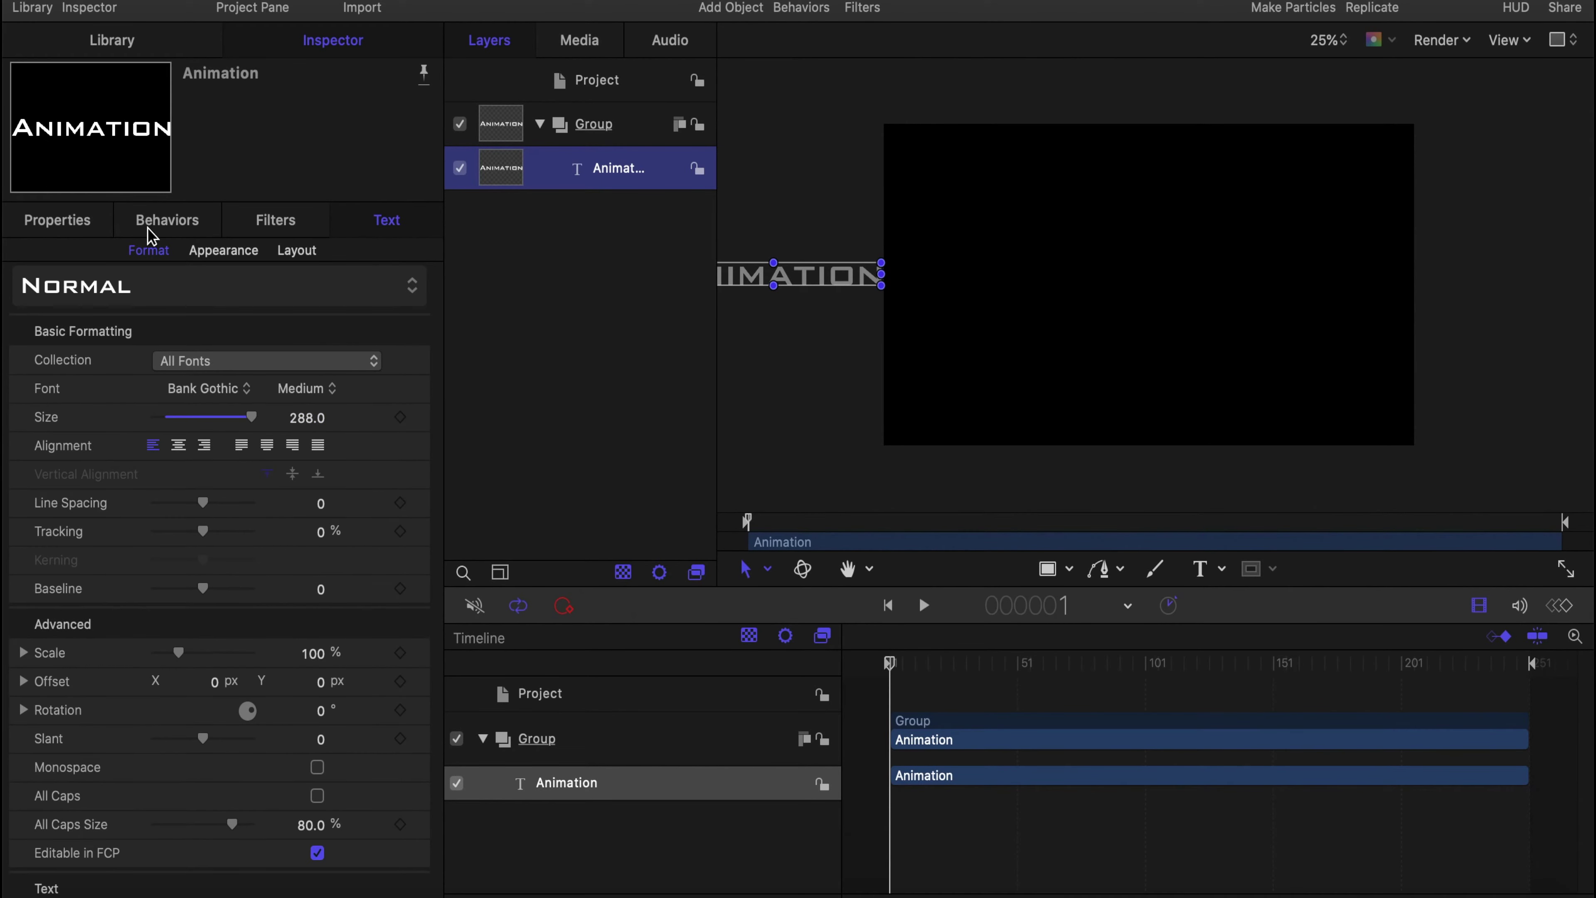
pyautogui.click(82, 221)
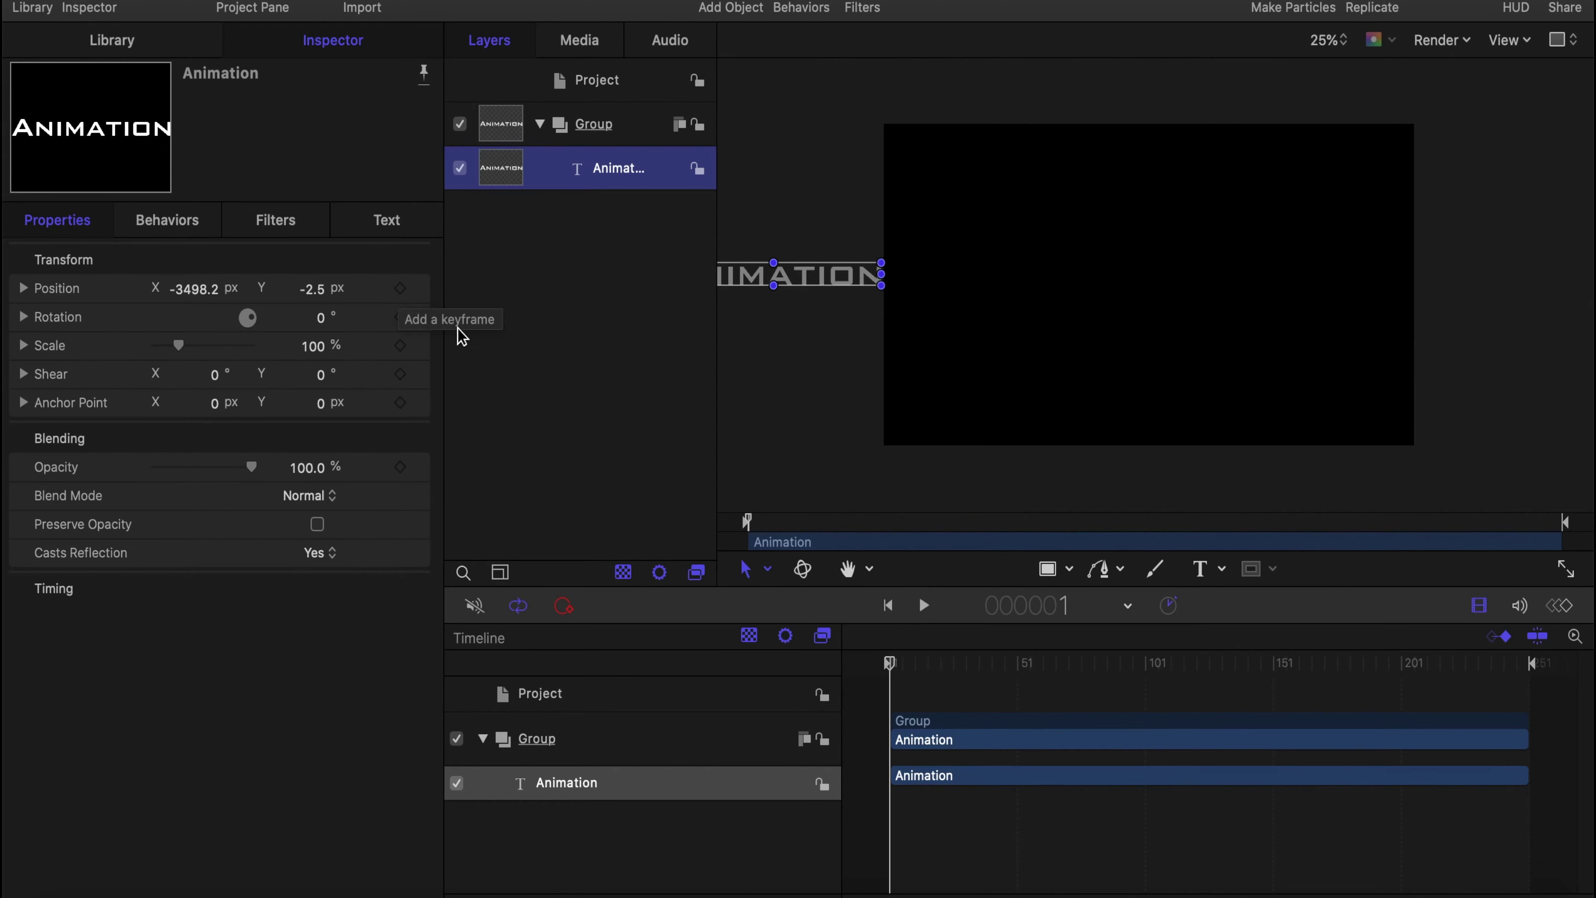
pyautogui.click(893, 663)
pyautogui.moveTo(893, 662); pyautogui.dragTo(1062, 664)
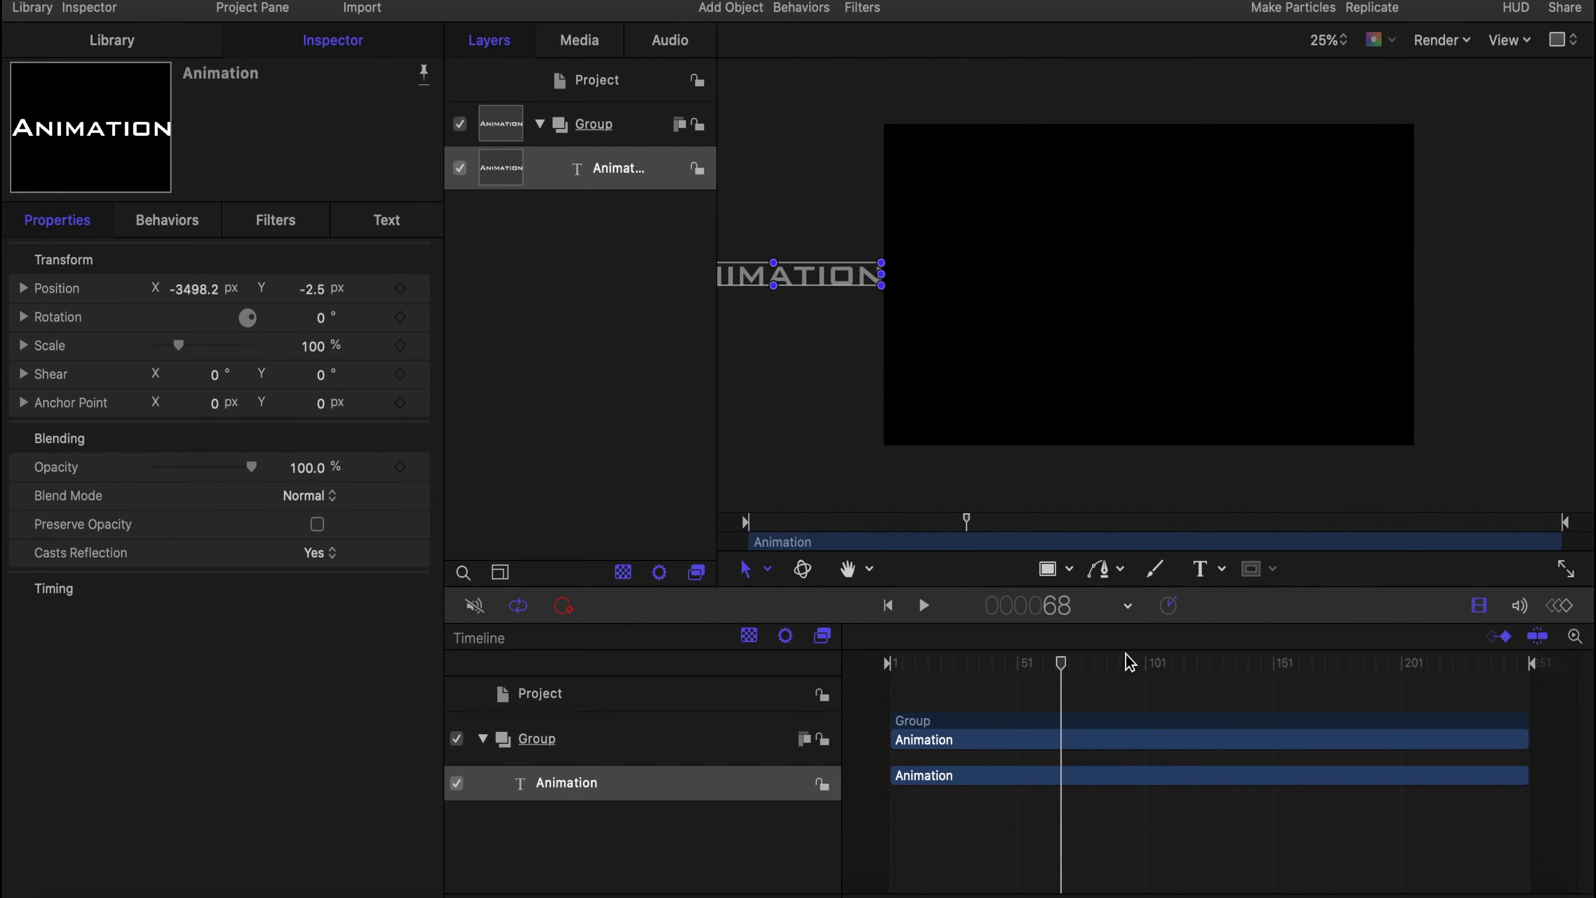
pyautogui.moveTo(1066, 663); pyautogui.dragTo(674, 703)
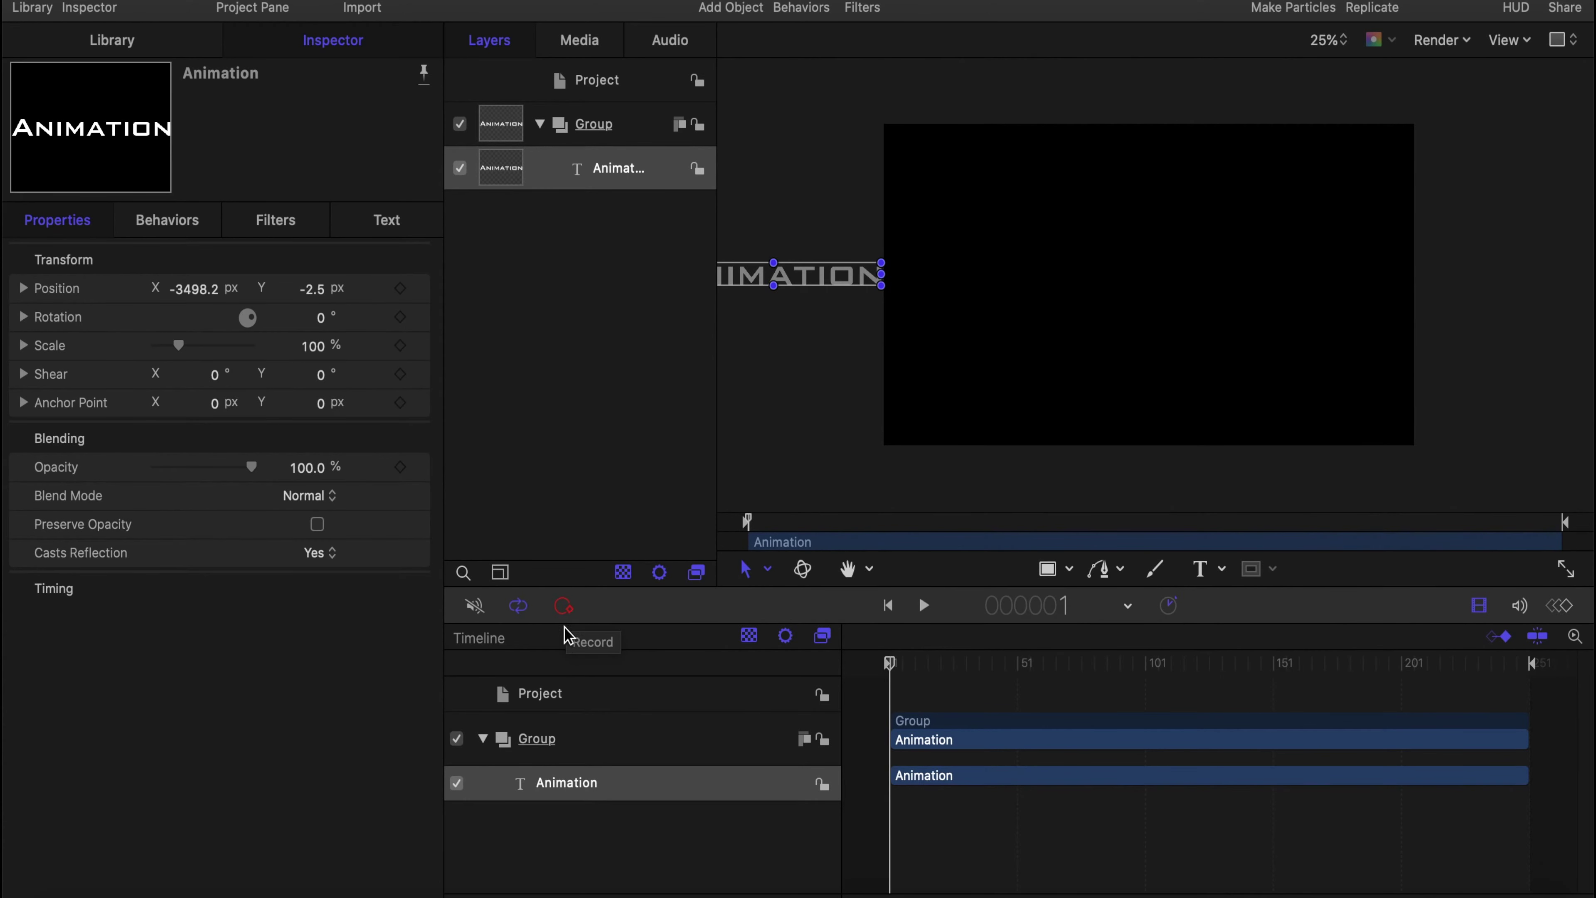
# Record a position animation carrying the Animation text past the frame's right edge at frame 84, then stop recording and return to frame 1.
pyautogui.click(564, 610)
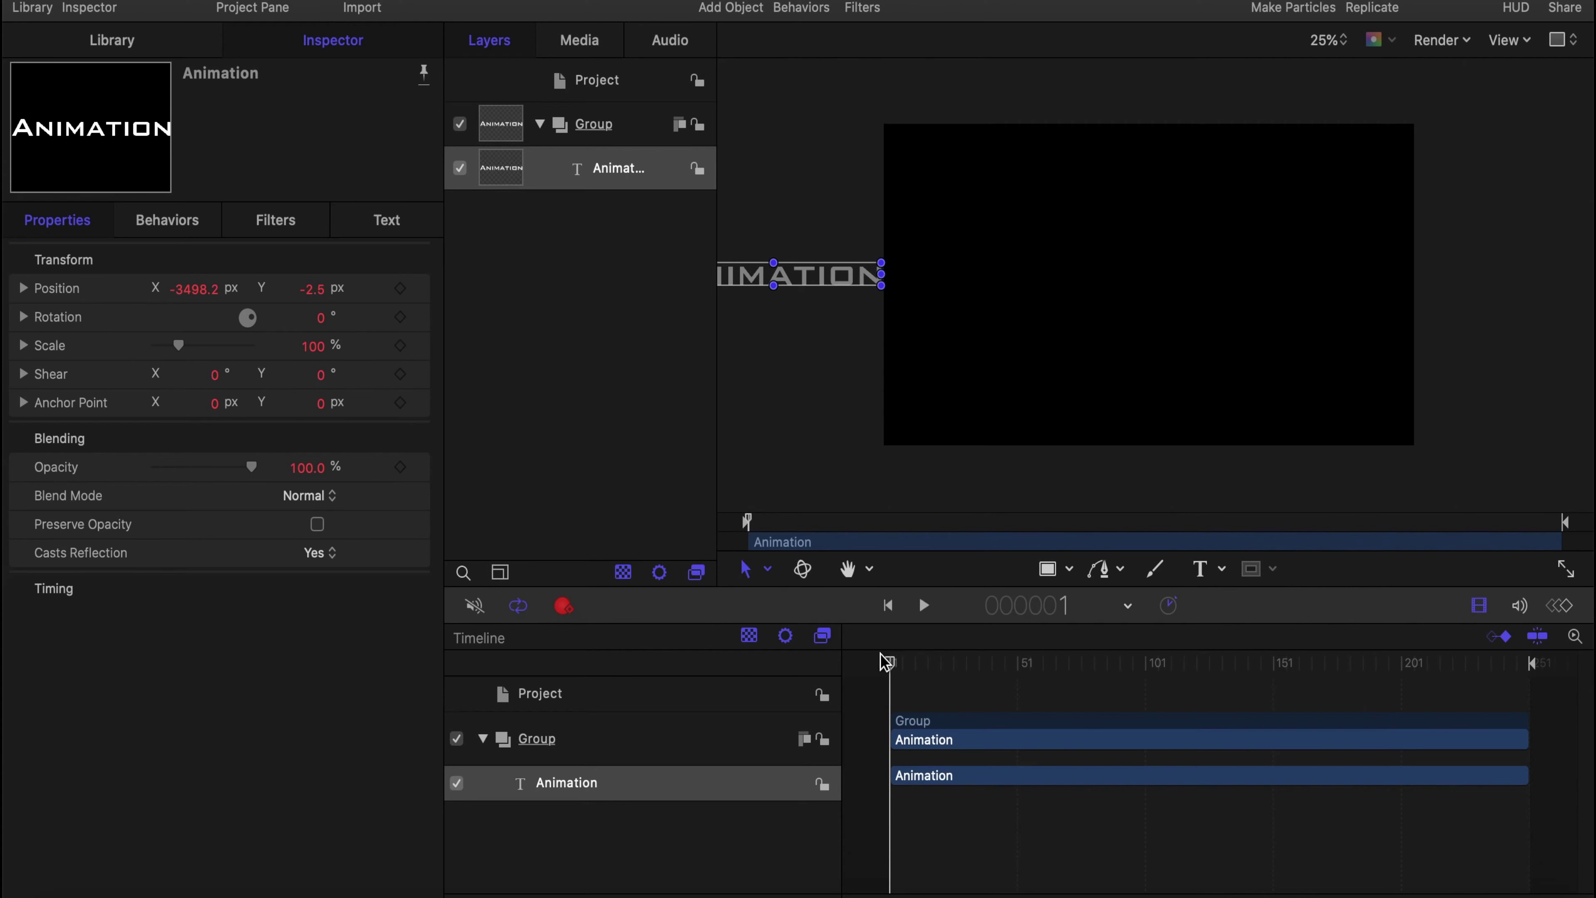
pyautogui.moveTo(891, 668); pyautogui.dragTo(1104, 663)
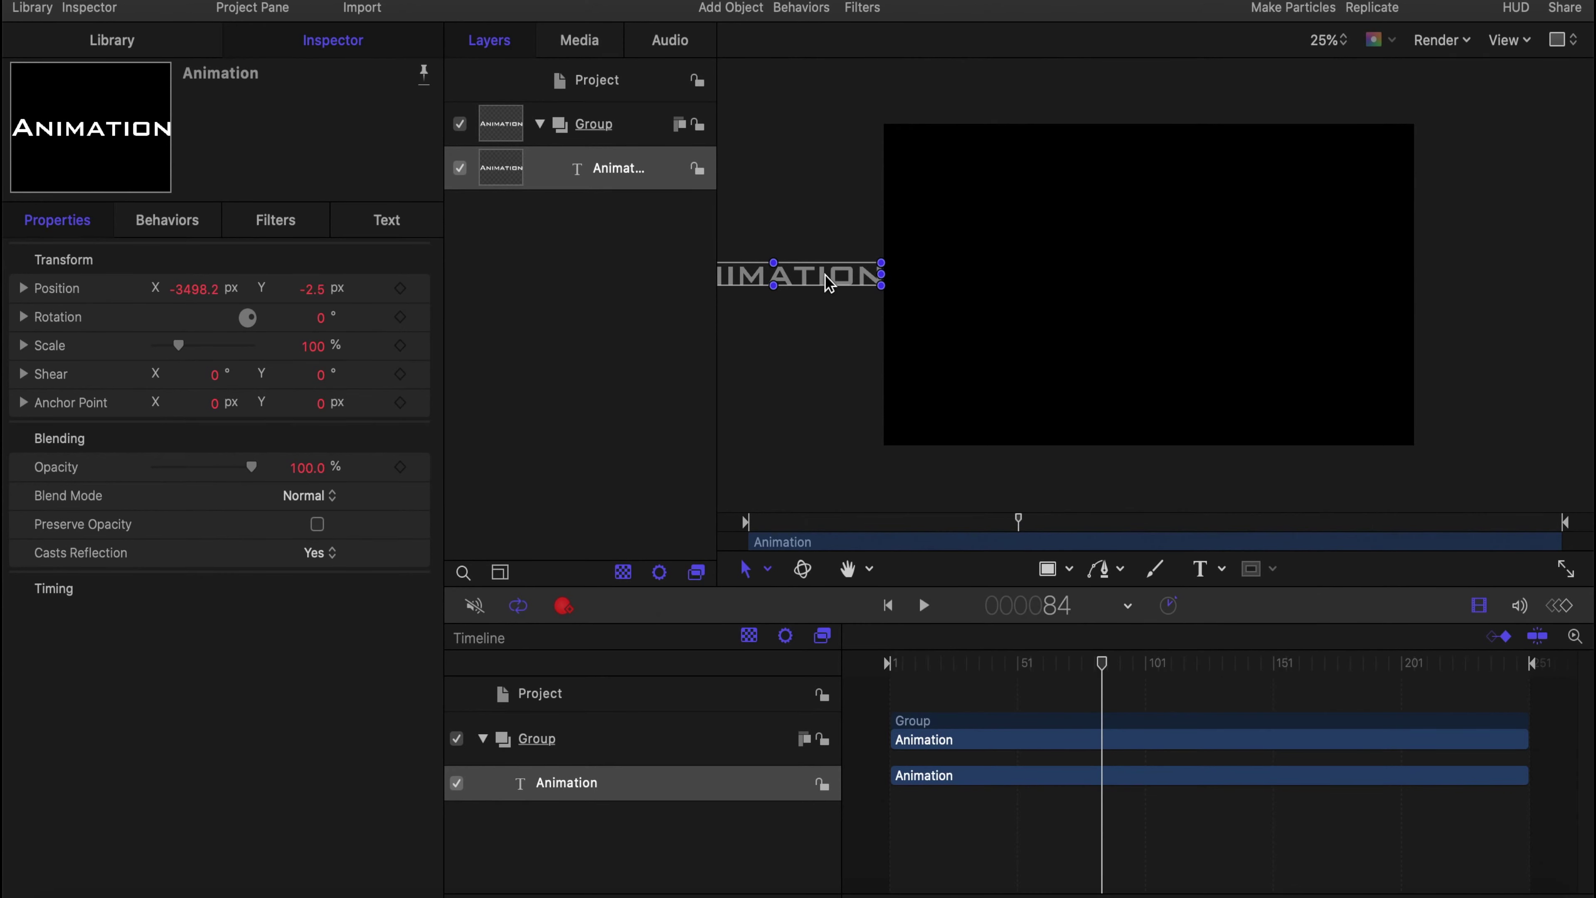
pyautogui.moveTo(828, 283); pyautogui.dragTo(1588, 286)
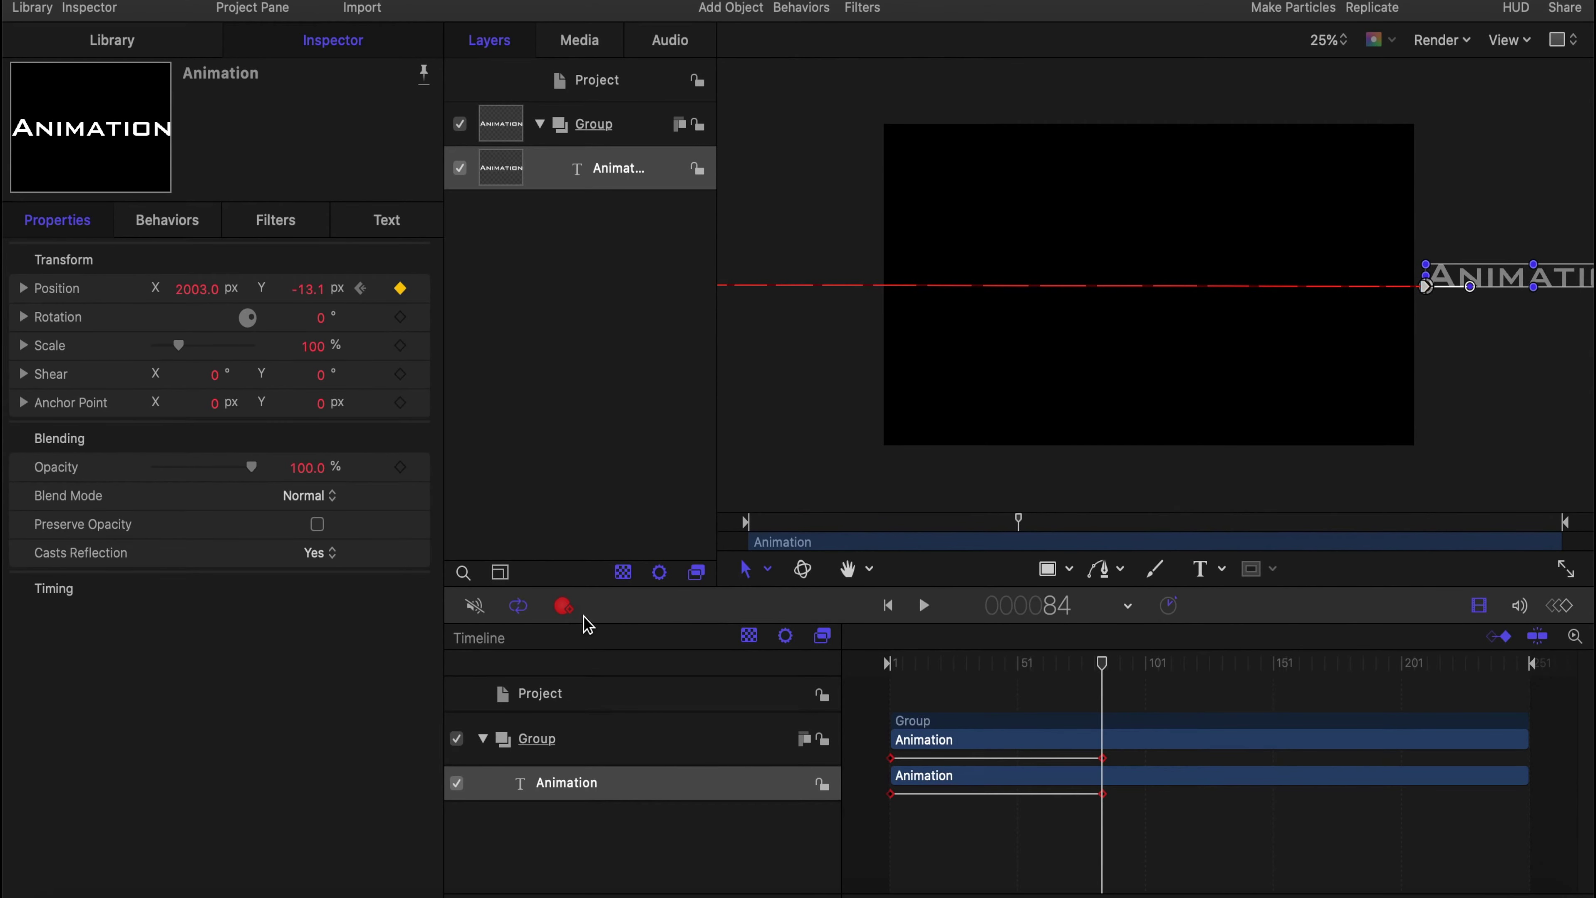
pyautogui.click(571, 609)
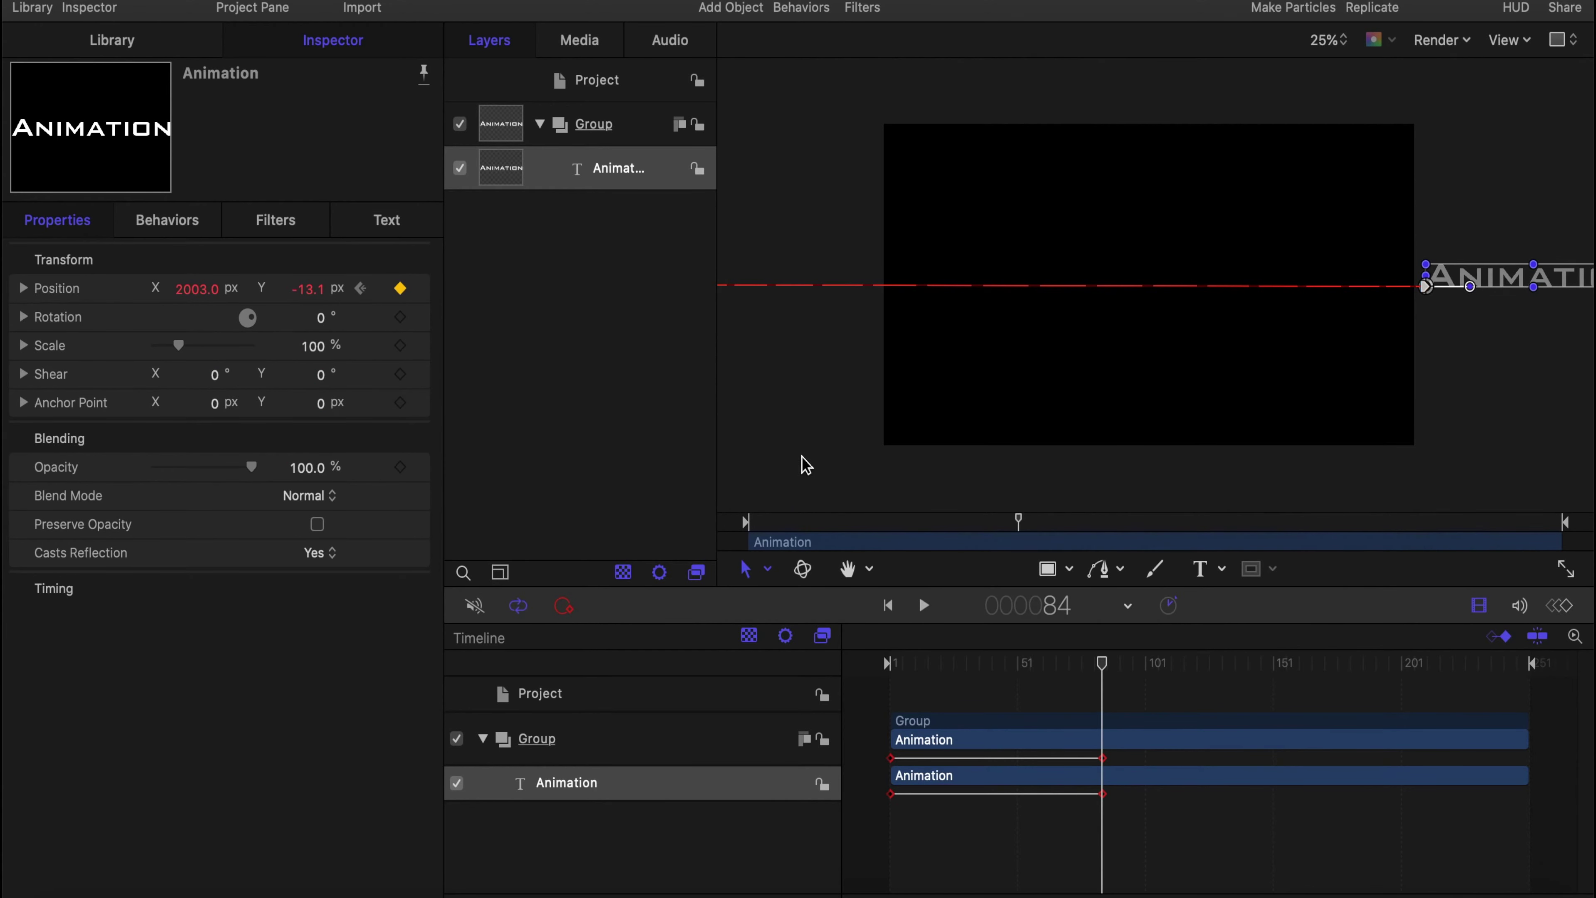
pyautogui.moveTo(1103, 671); pyautogui.dragTo(802, 662)
pyautogui.click(635, 456)
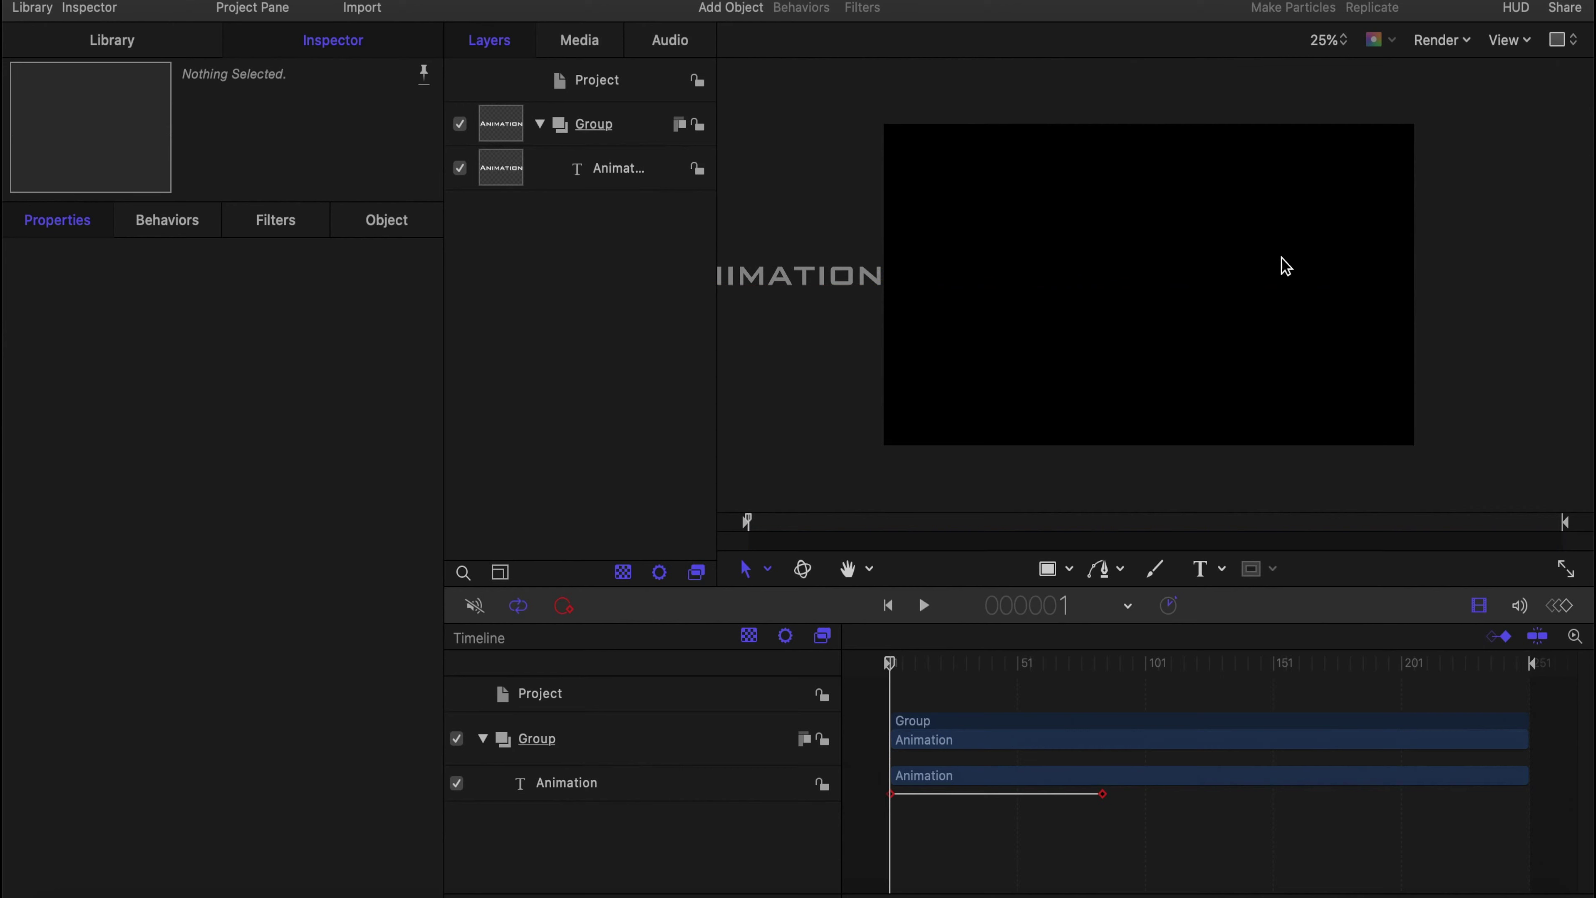
# Preview the text animation, then move the Animation text's end position keyframe out to frame 139.
pyautogui.press('space')
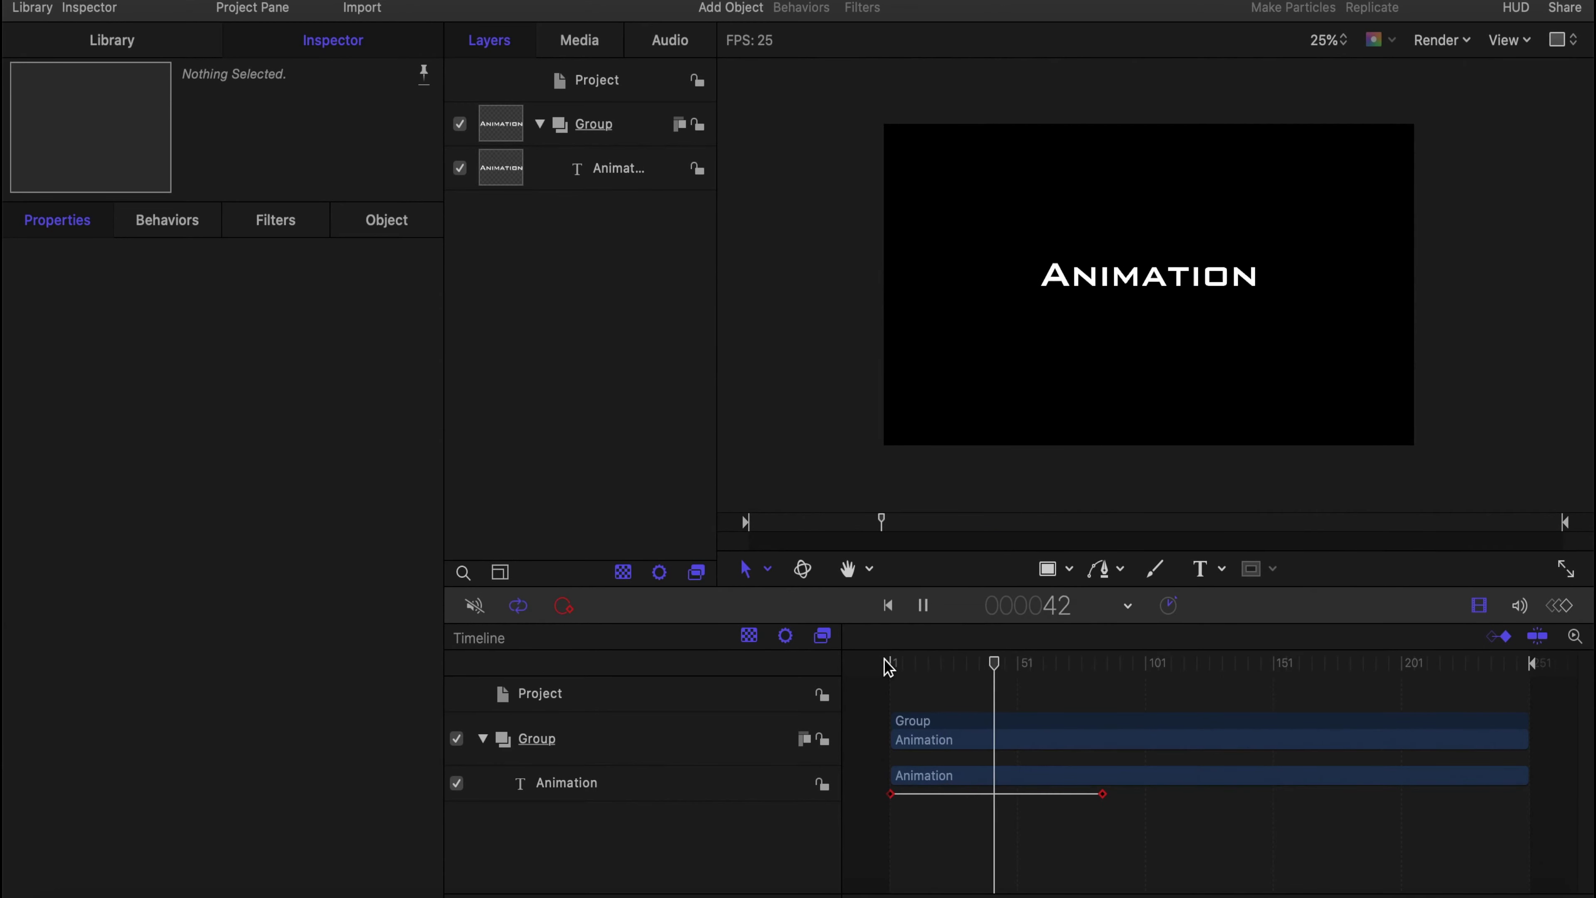
pyautogui.press('space')
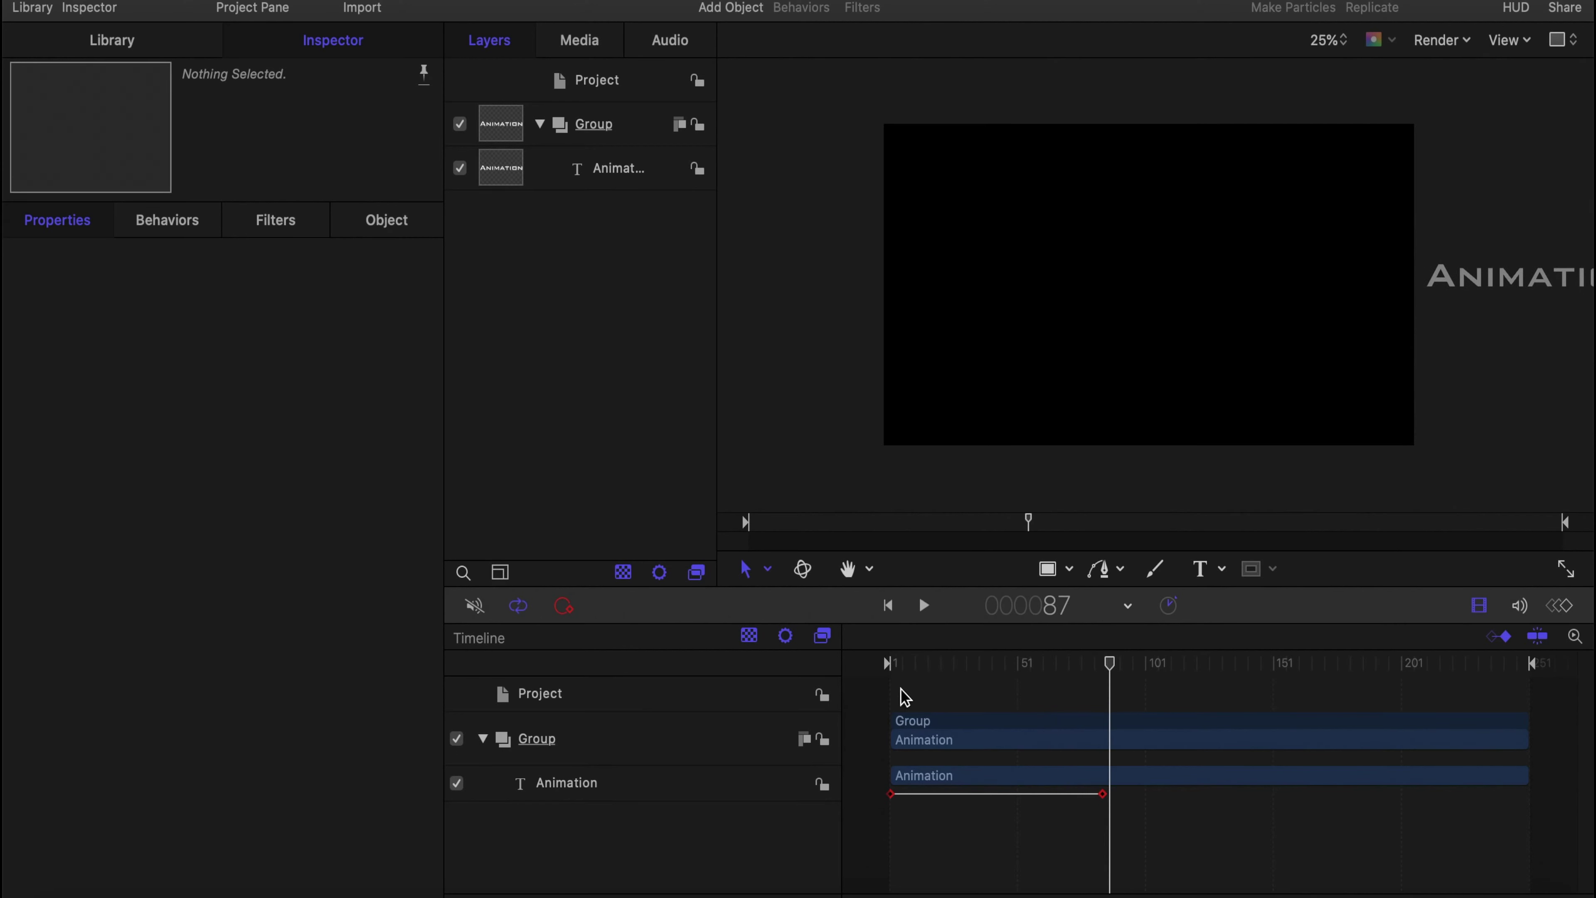
pyautogui.moveTo(1107, 796)
pyautogui.mouseDown()
pyautogui.moveTo(1176, 800)
pyautogui.moveTo(1106, 801)
pyautogui.mouseUp()
pyautogui.moveTo(1110, 799); pyautogui.dragTo(1243, 803)
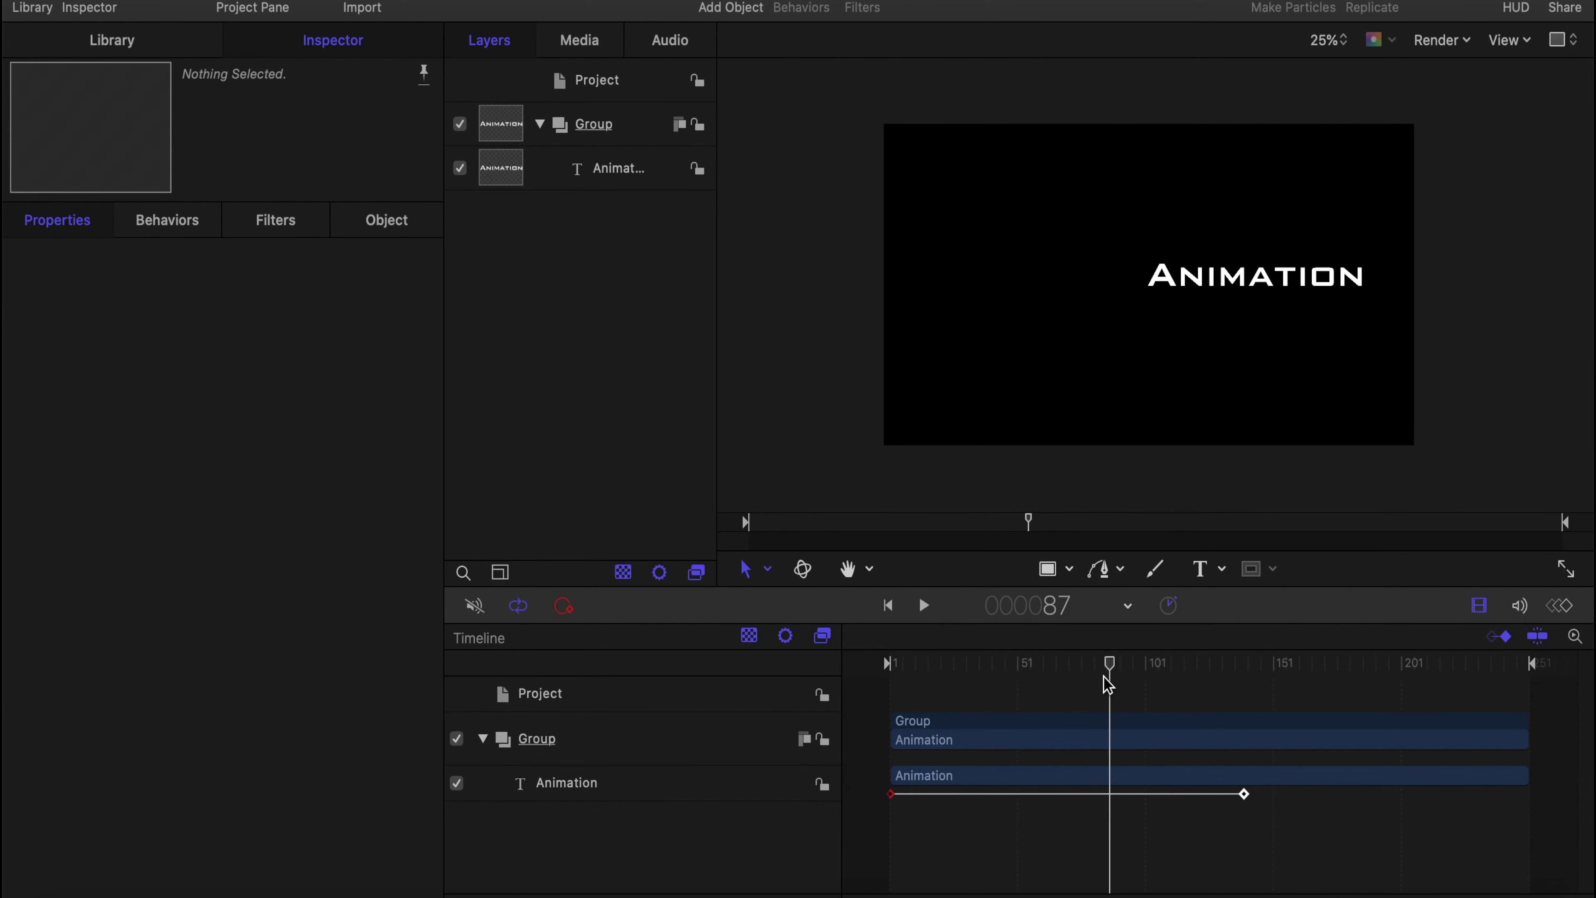
# Play the retimed text animation from frame 1 and return the playhead to frame 1.
pyautogui.moveTo(1111, 665); pyautogui.dragTo(842, 693)
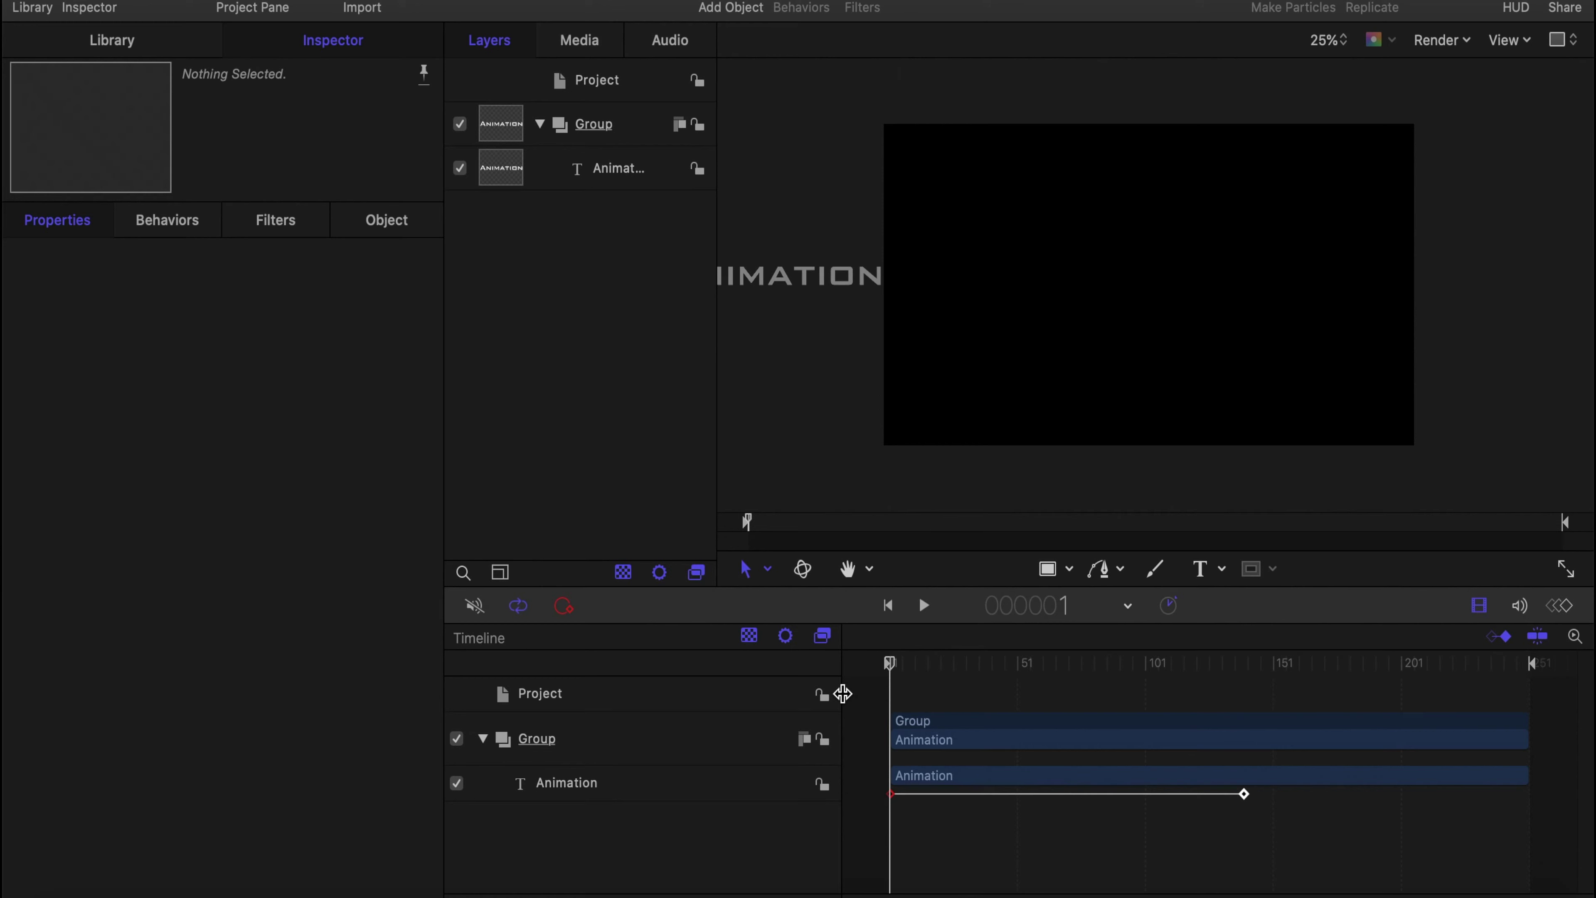
pyautogui.press('space')
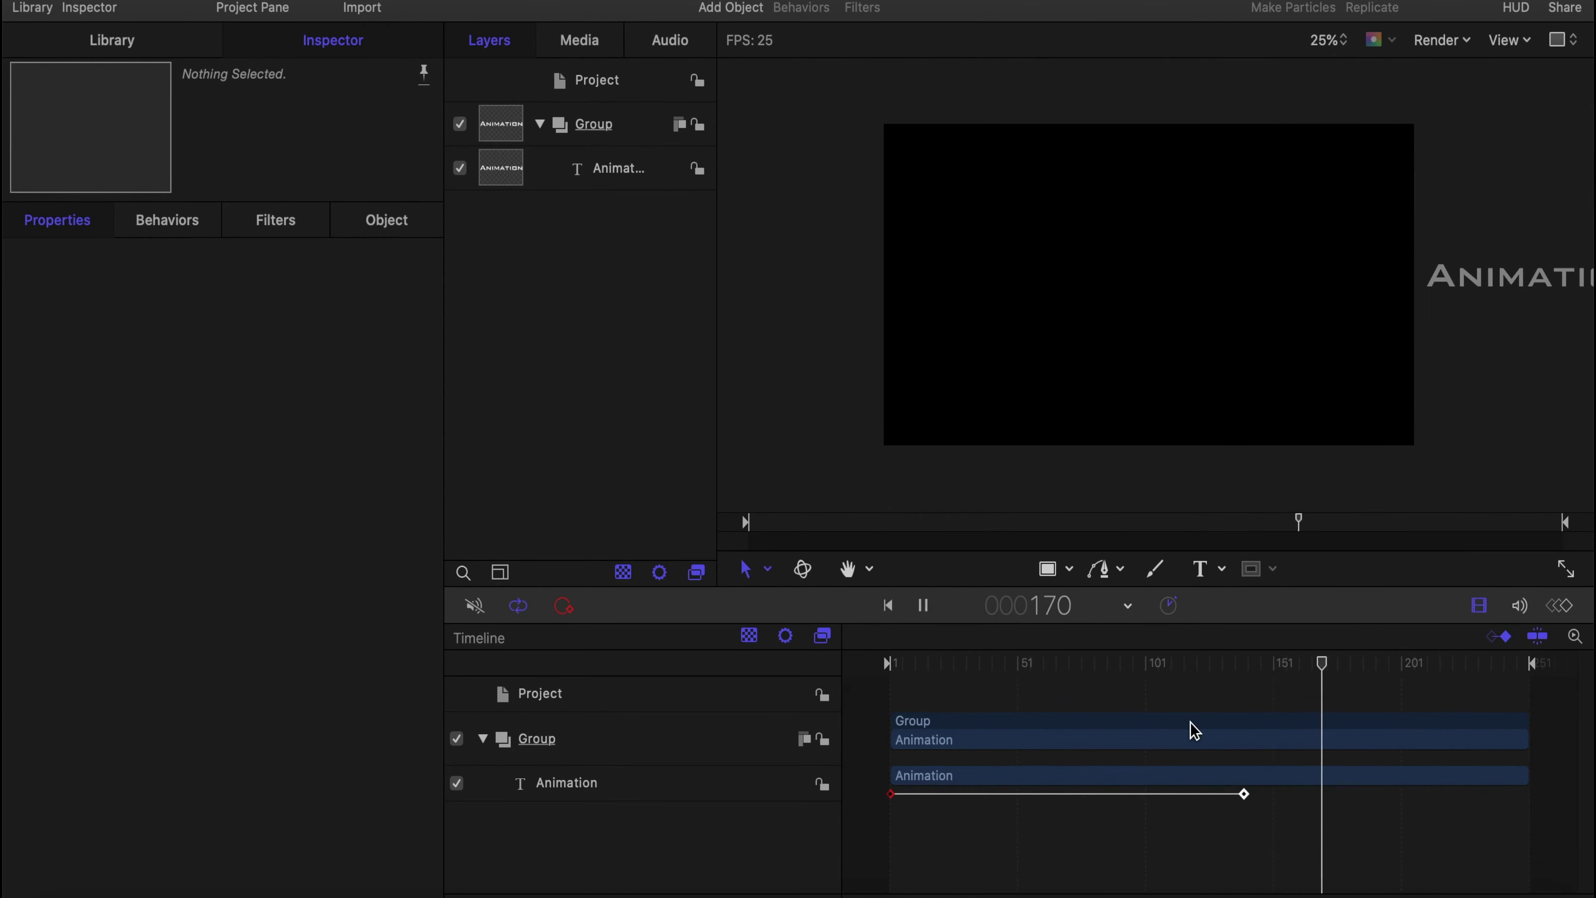
pyautogui.press('space')
pyautogui.moveTo(1363, 664); pyautogui.dragTo(835, 762)
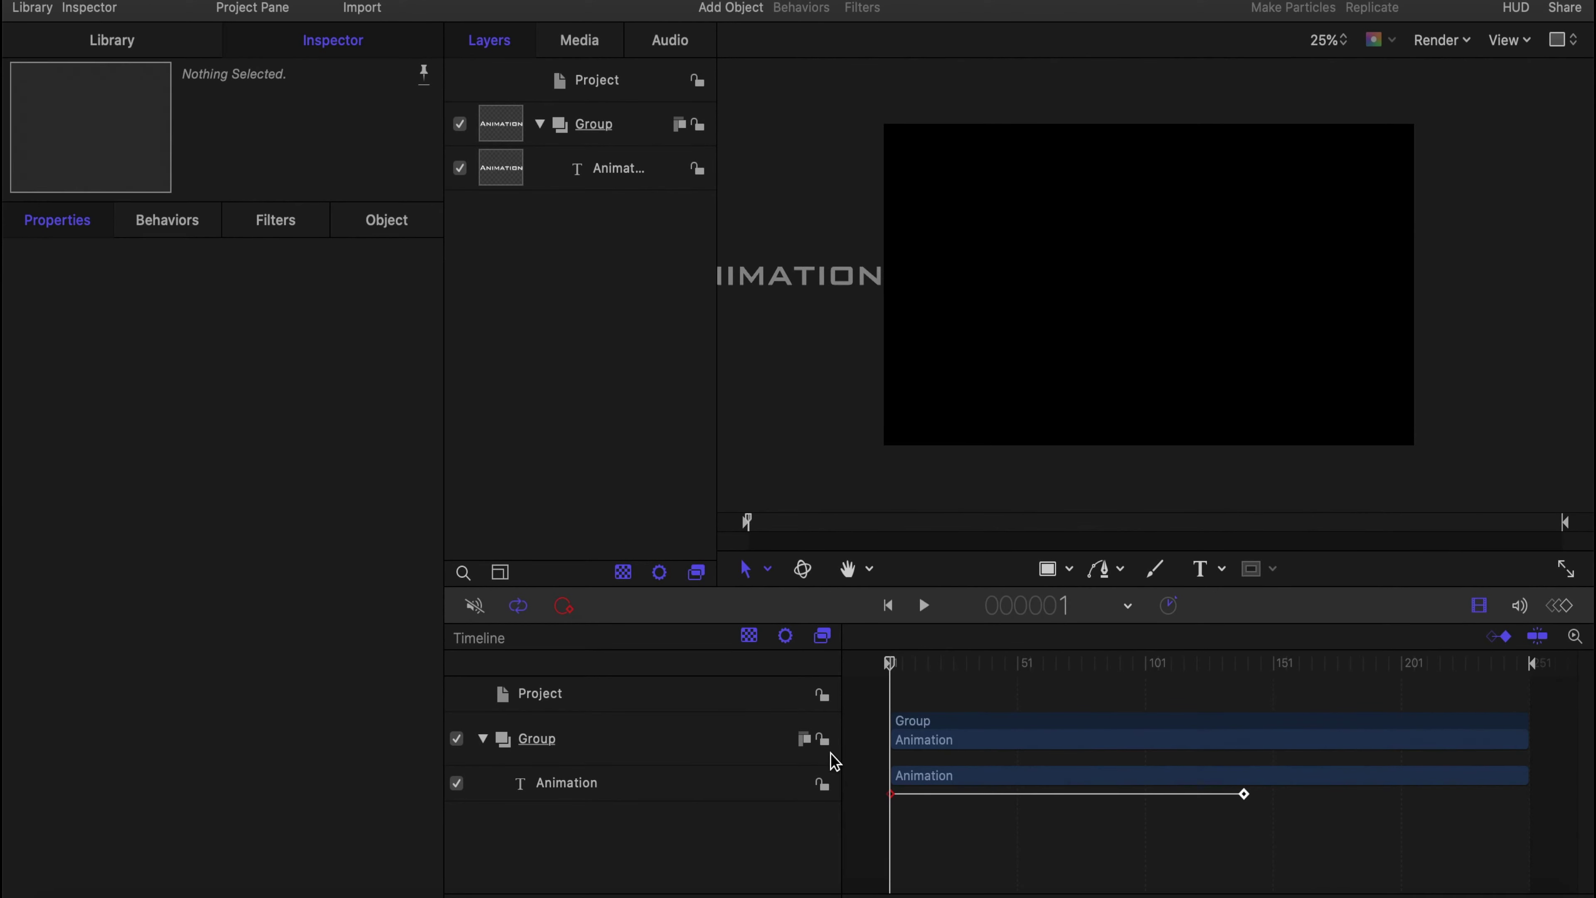
# Record a text size keyframe of 6 for the Animation text at frame 139, then stop recording.
pyautogui.moveTo(890, 663)
pyautogui.mouseDown()
pyautogui.moveTo(1087, 662)
pyautogui.moveTo(861, 672)
pyautogui.mouseUp()
pyautogui.moveTo(893, 666); pyautogui.dragTo(1099, 708)
pyautogui.moveTo(1222, 703); pyautogui.dragTo(1249, 705)
pyautogui.press('Left')
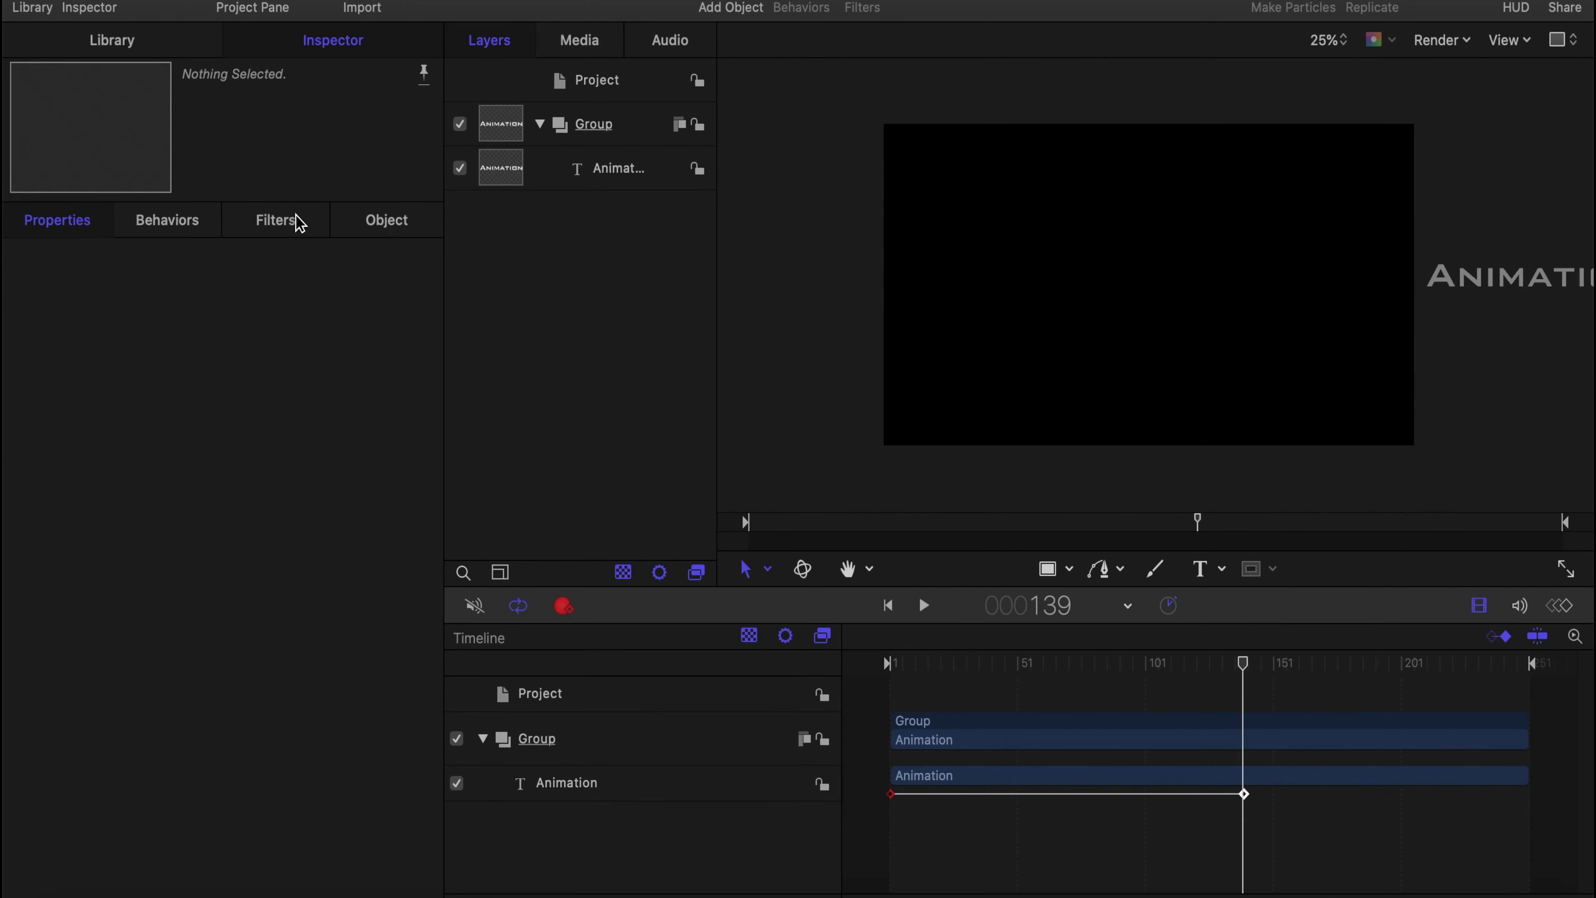
pyautogui.click(545, 178)
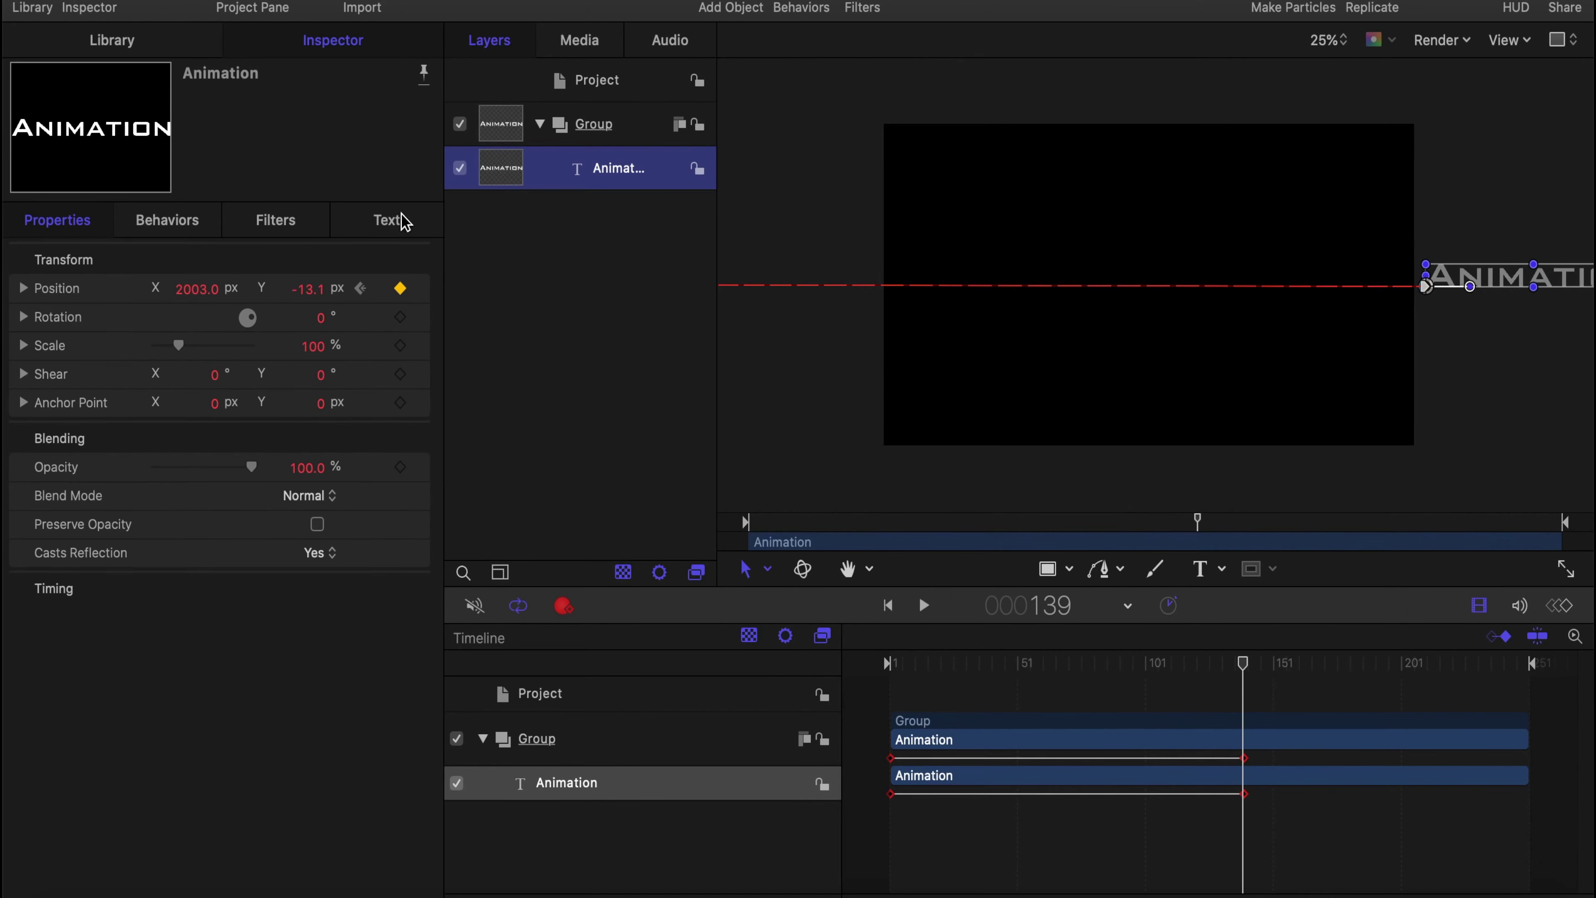
pyautogui.click(383, 221)
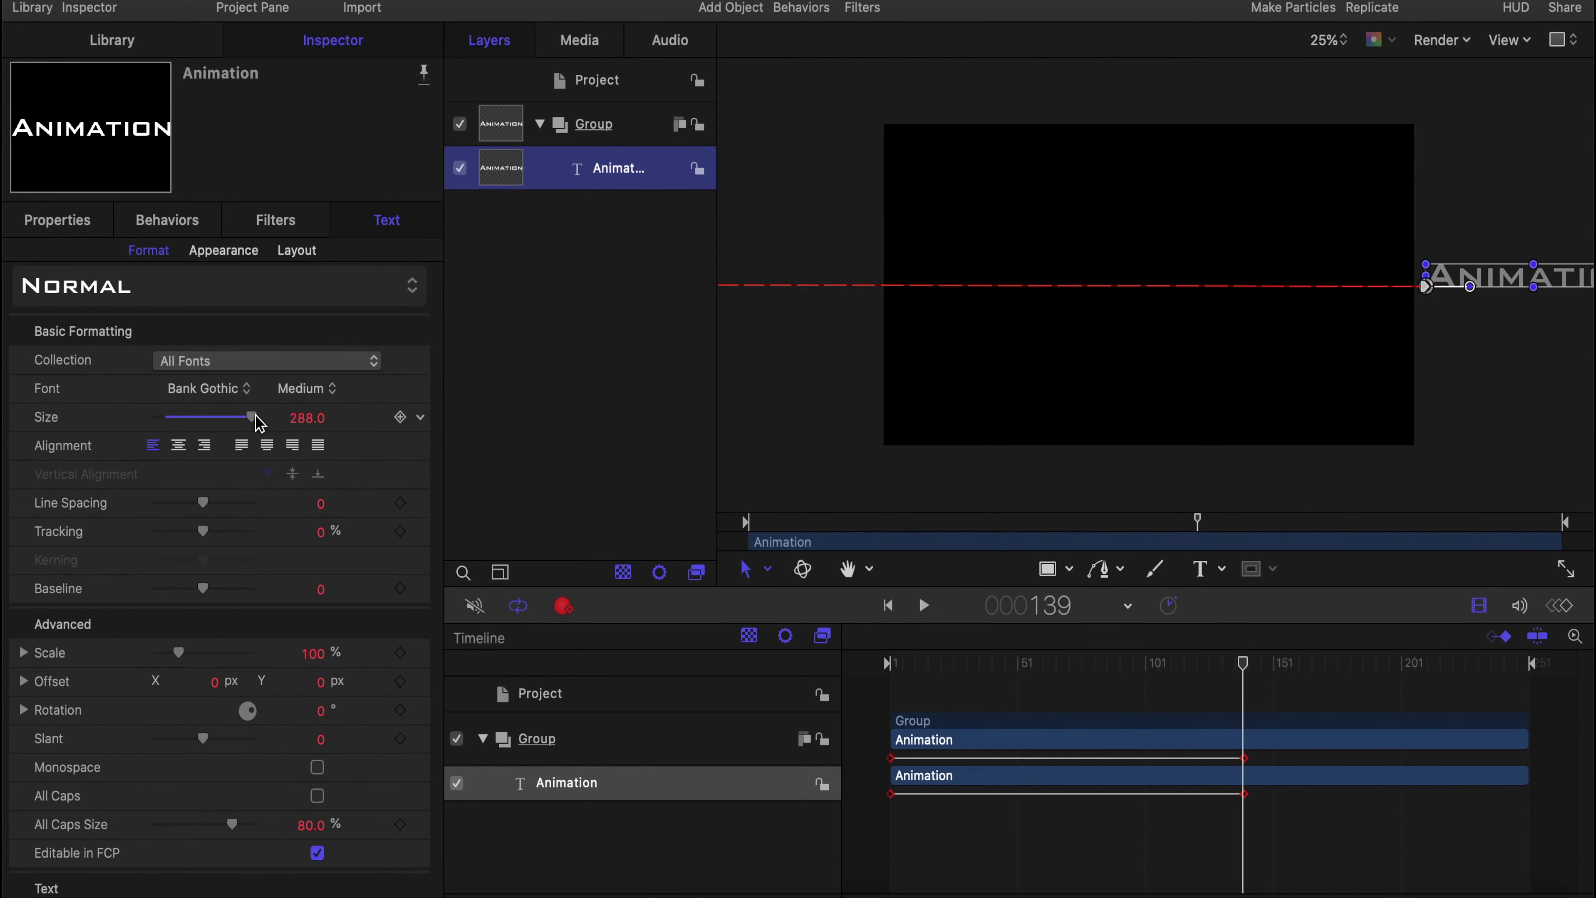
pyautogui.moveTo(251, 418); pyautogui.dragTo(113, 424)
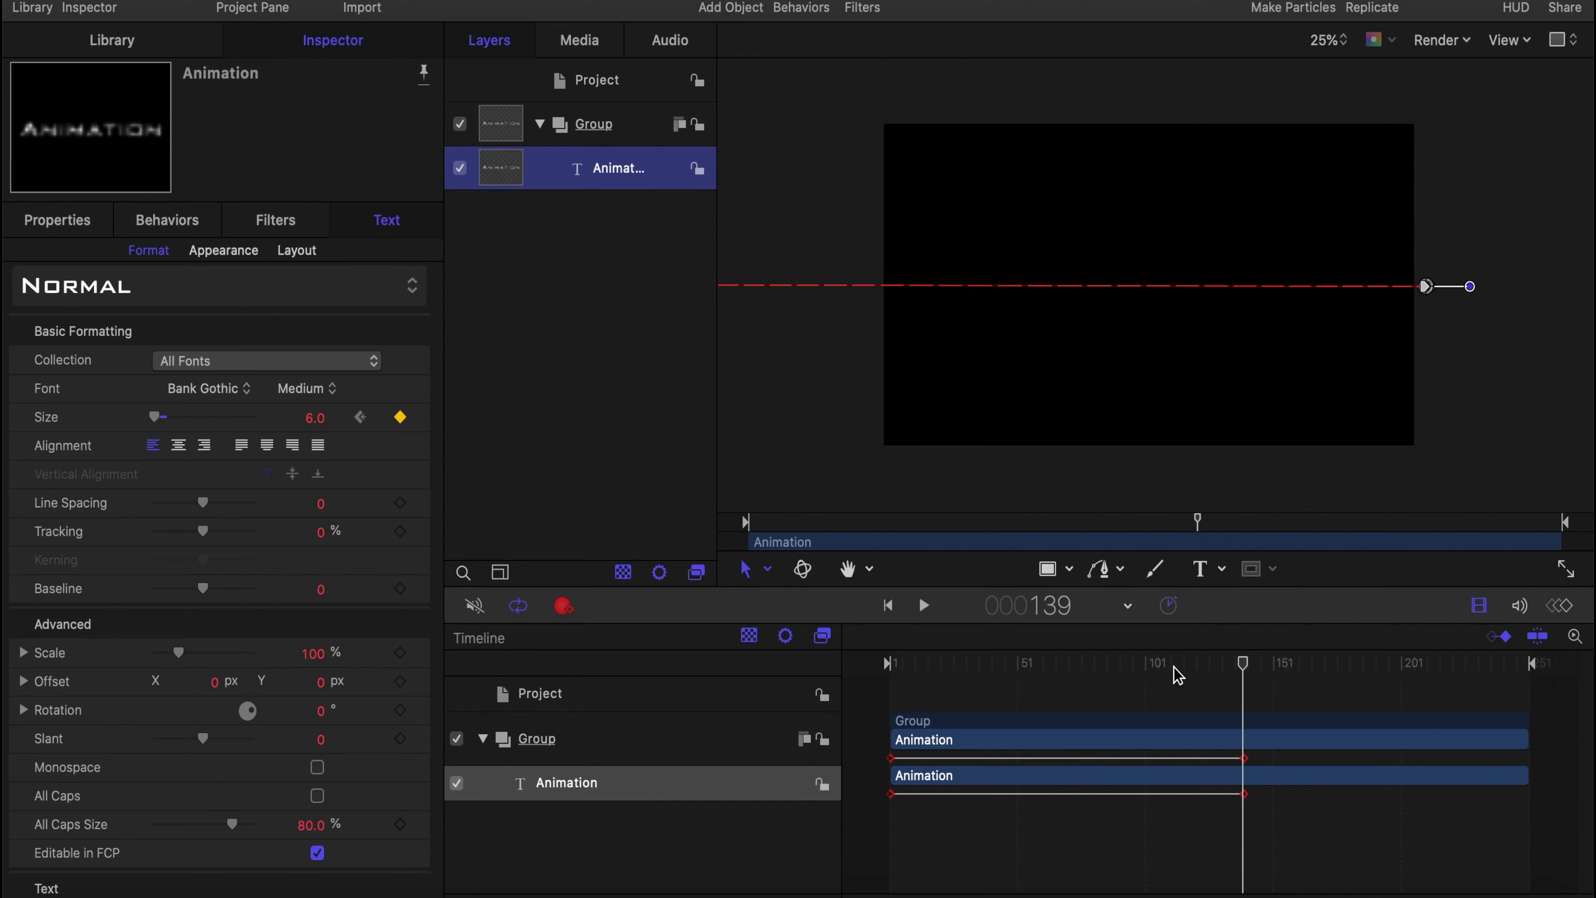
pyautogui.click(565, 606)
# Deselect the Animation text and play its combined position and size animation from frame 1.
pyautogui.moveTo(1242, 664); pyautogui.dragTo(683, 607)
pyautogui.click(590, 439)
pyautogui.press('space')
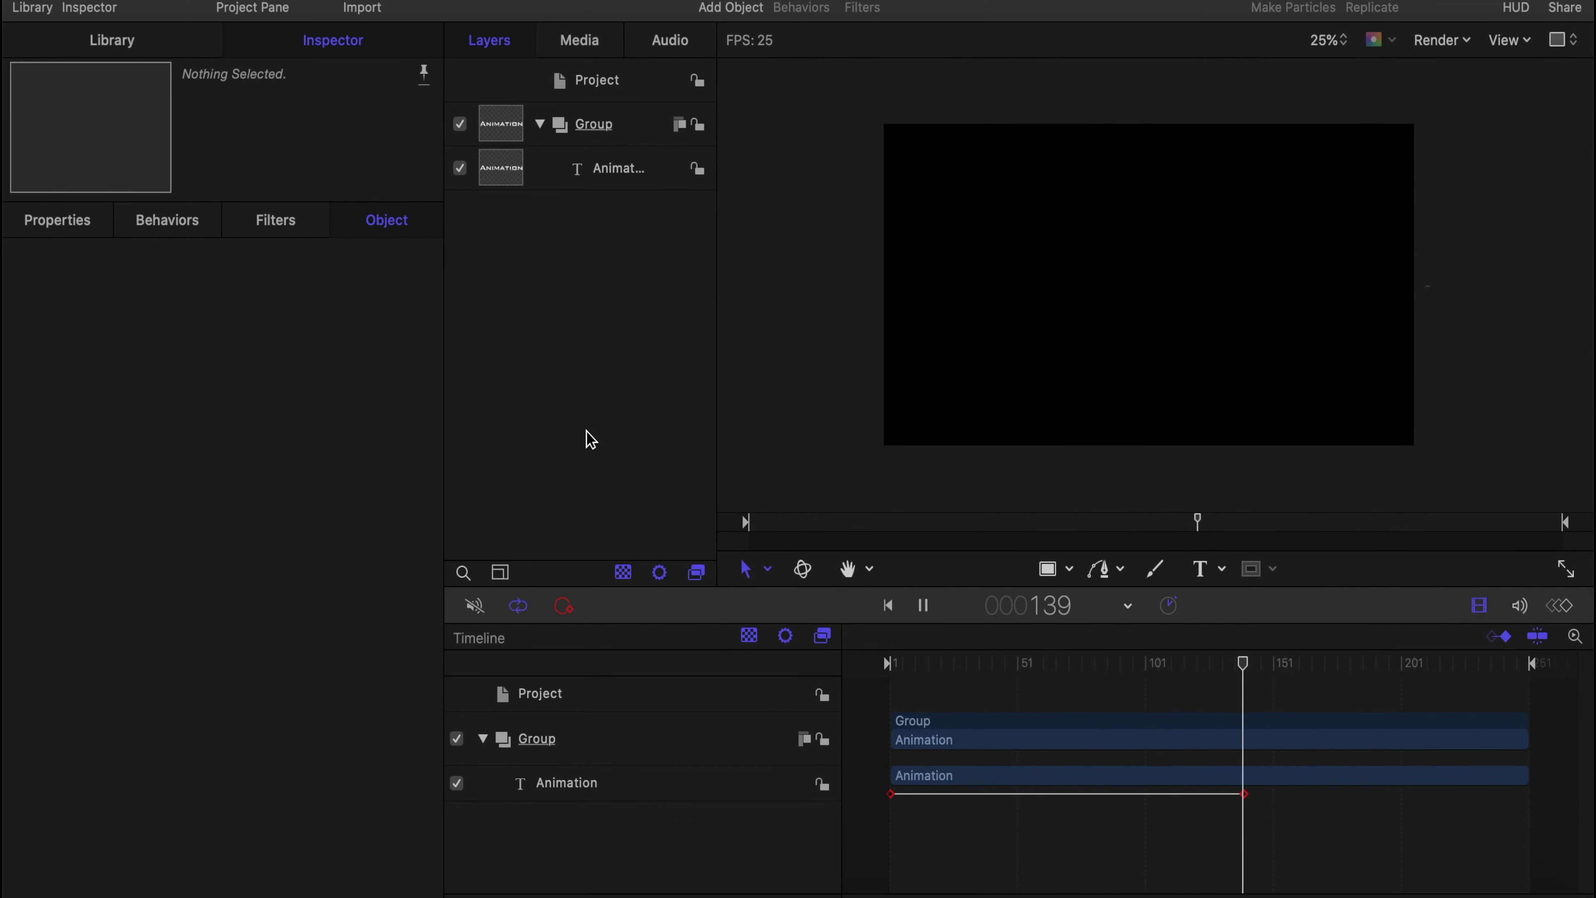
pyautogui.press('space')
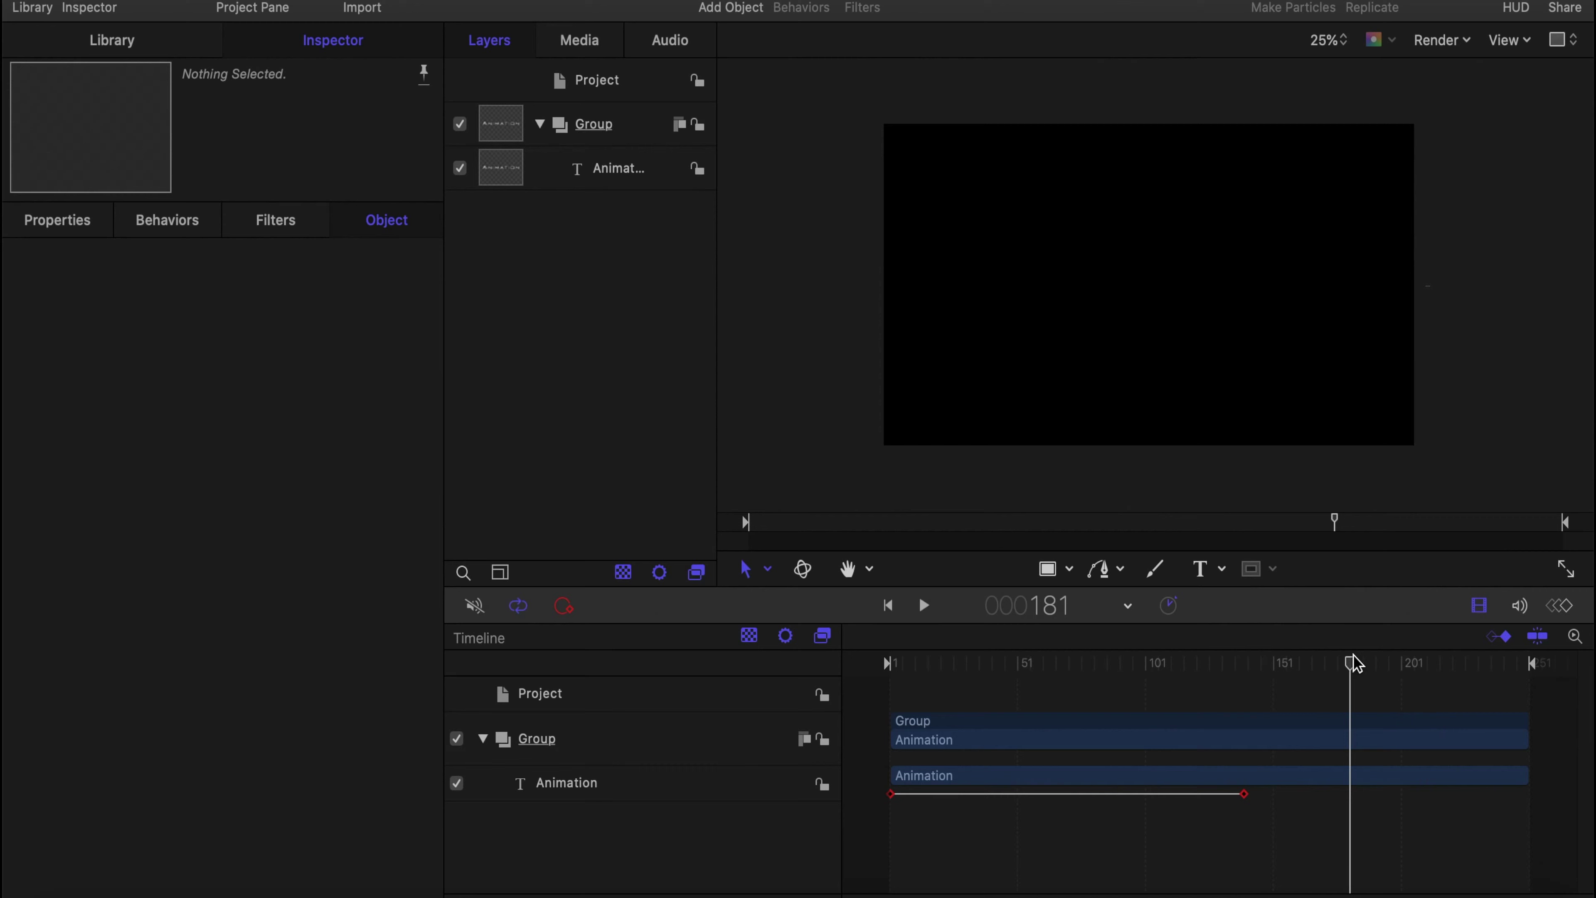
pyautogui.moveTo(1354, 671); pyautogui.dragTo(875, 732)
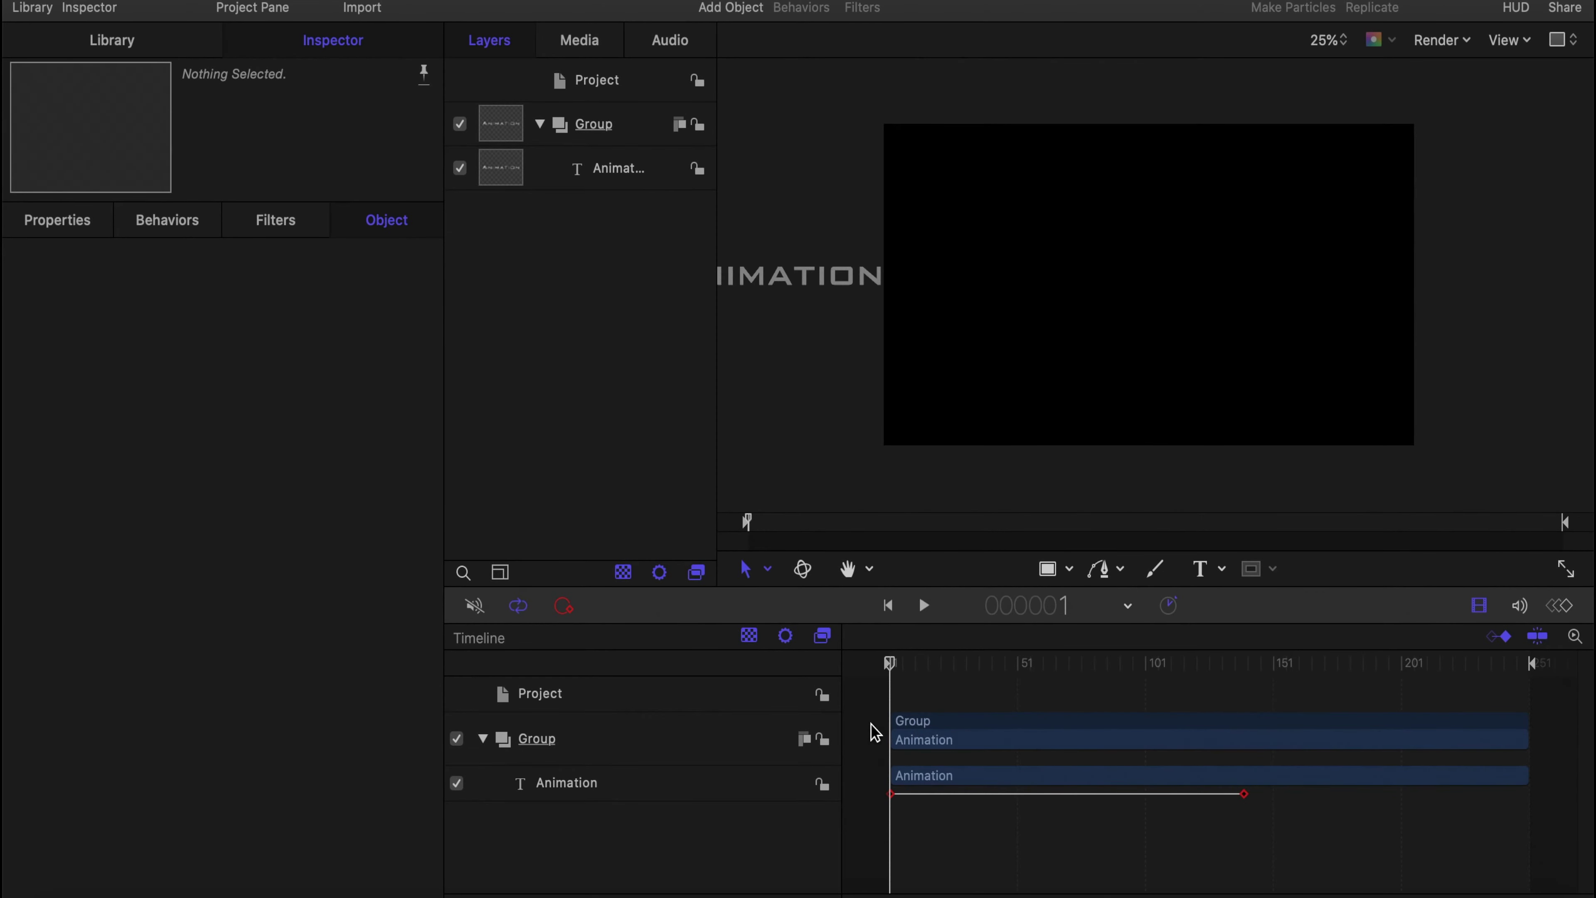
pyautogui.click(923, 605)
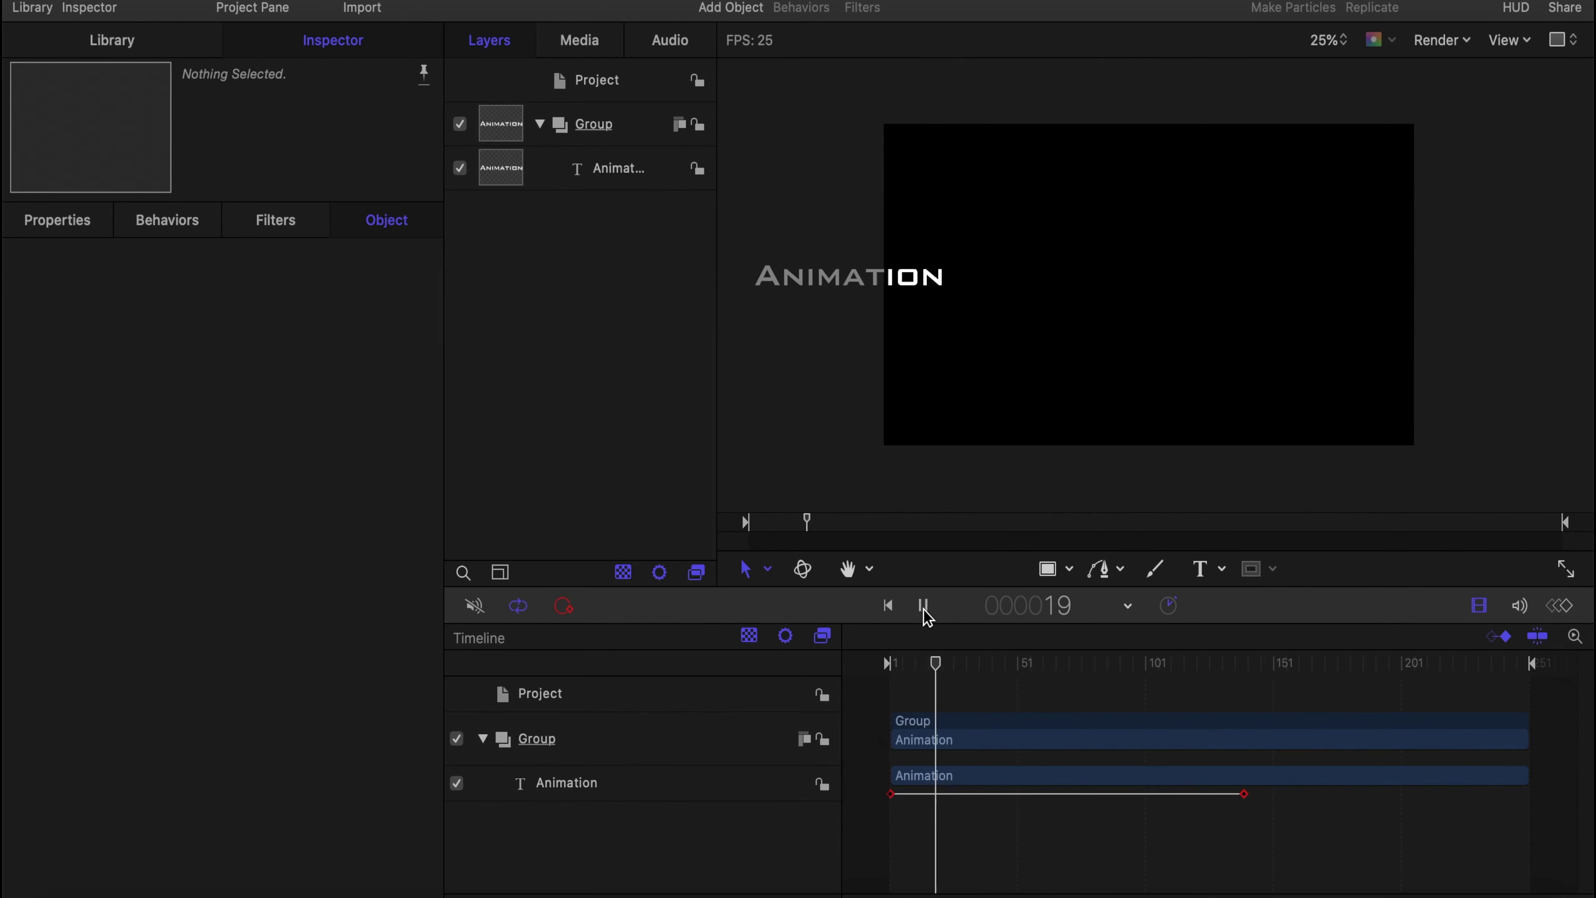
pyautogui.click(922, 606)
# Add a text layer reading "Motion" near the middle of the frame, starting at frame 151.
pyautogui.click(1037, 658)
pyautogui.moveTo(1036, 655); pyautogui.dragTo(1275, 678)
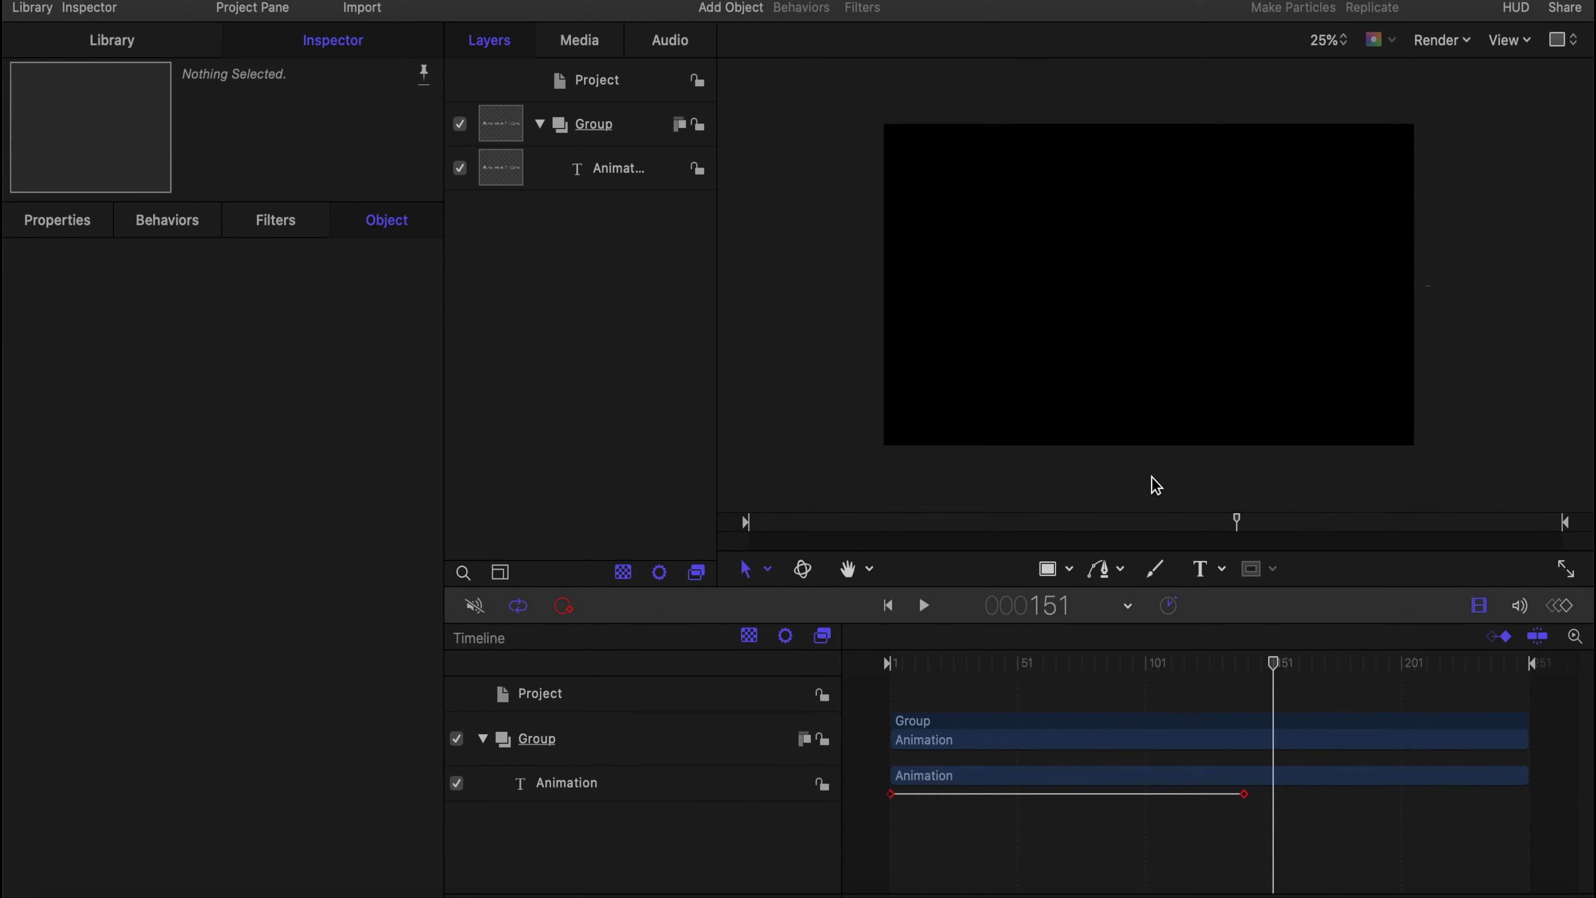
pyautogui.click(1203, 568)
pyautogui.click(1122, 284)
pyautogui.write('Motion')
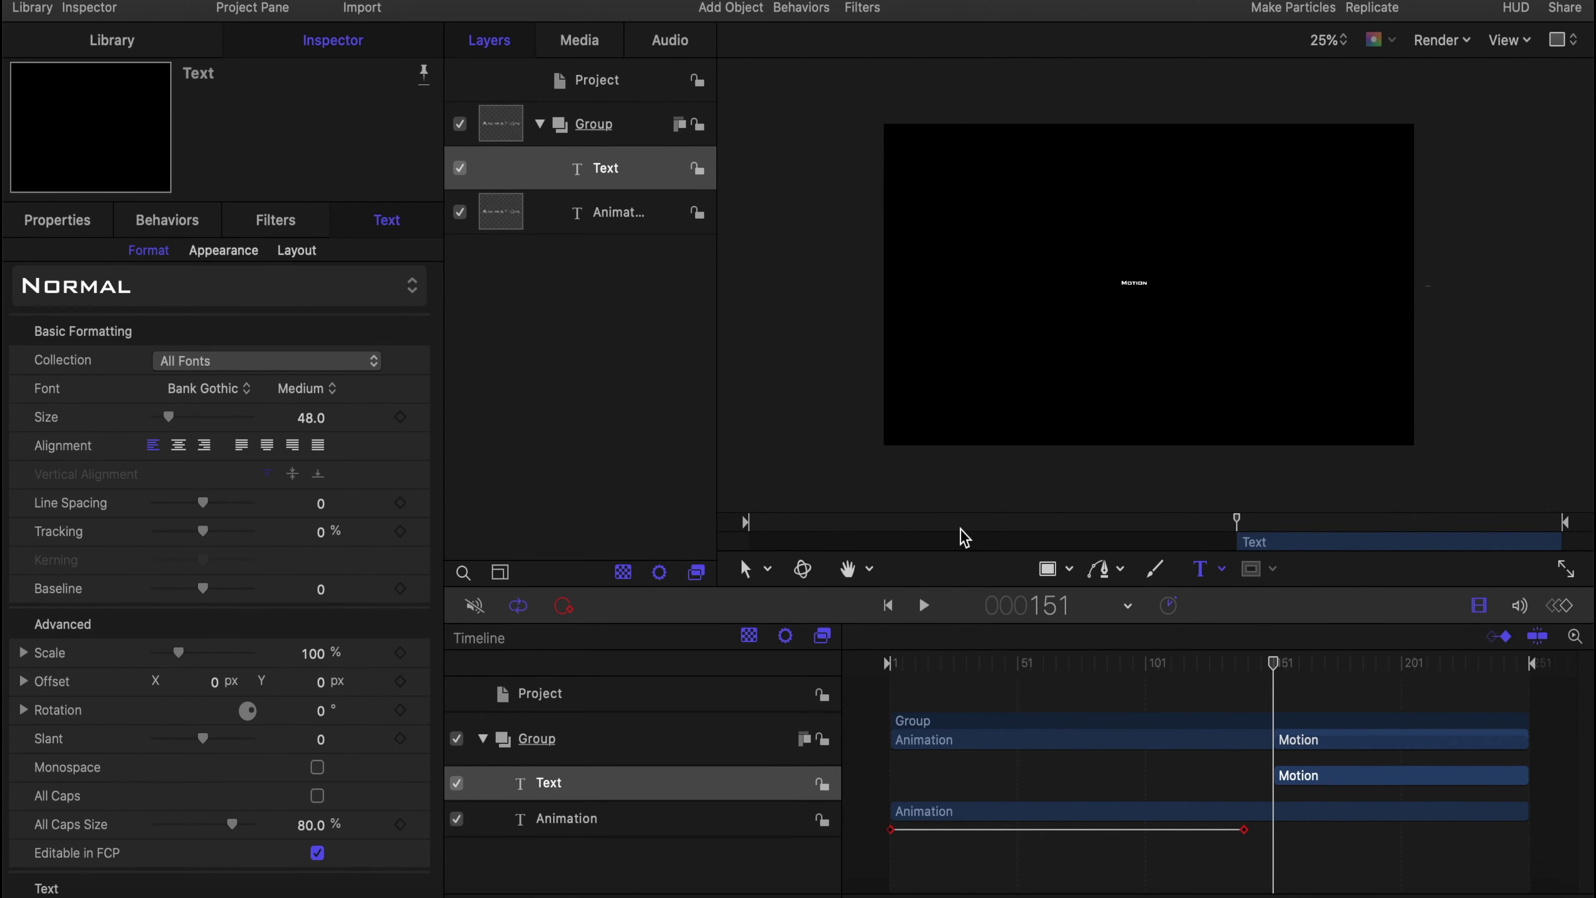
pyautogui.press('Escape')
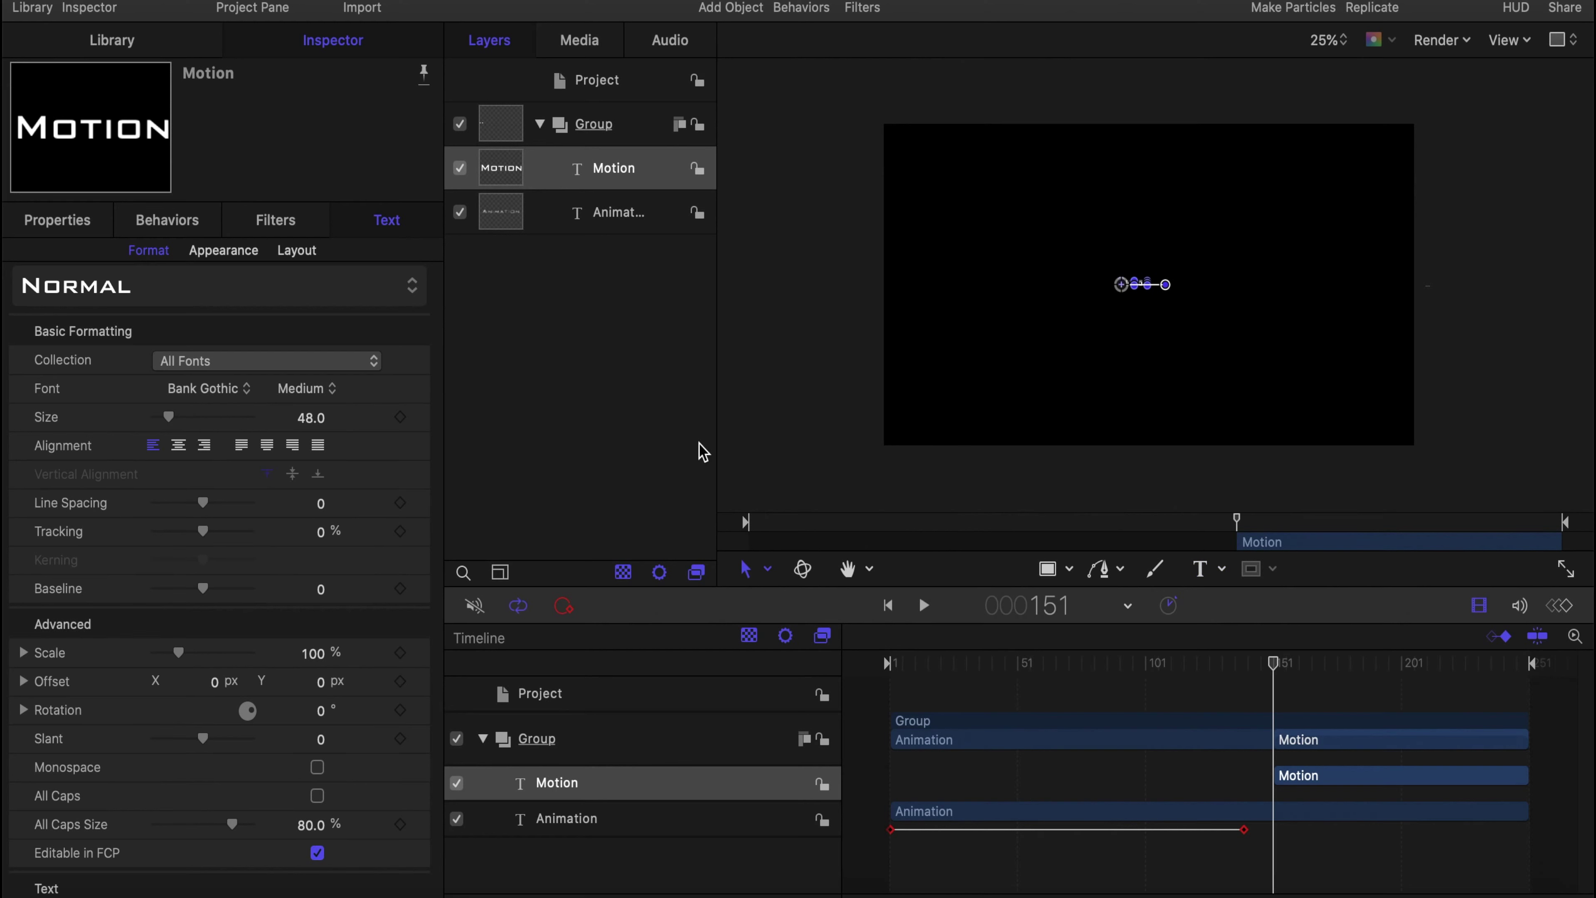
# Set the Motion text's size to 288 and its scale to about 215%.
pyautogui.moveTo(170, 418); pyautogui.dragTo(432, 509)
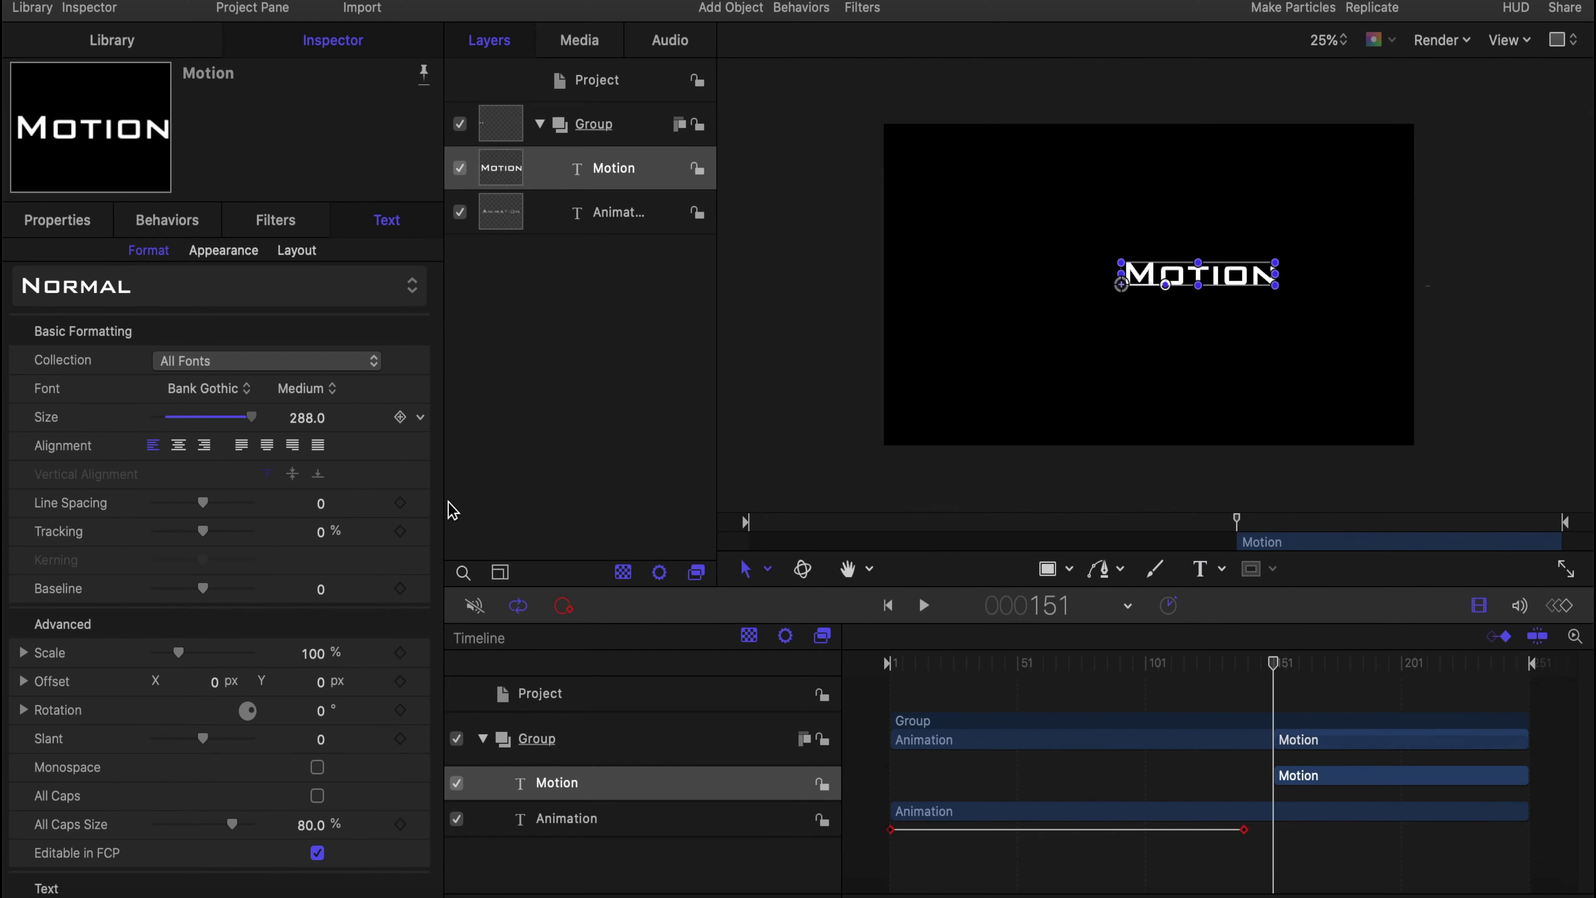
pyautogui.click(87, 225)
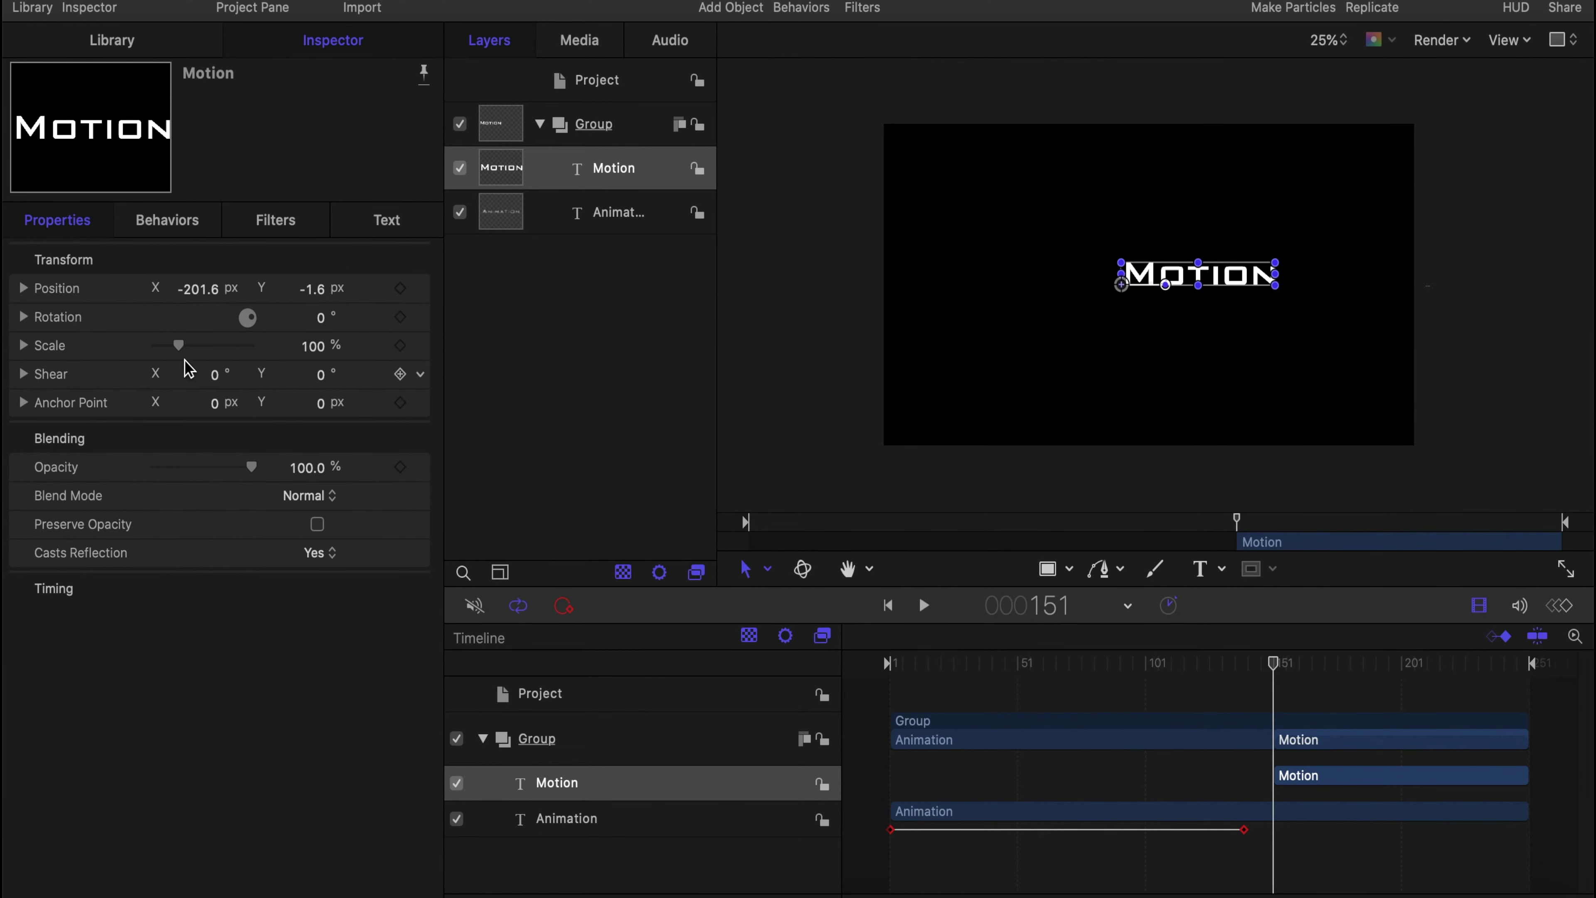
pyautogui.moveTo(182, 346); pyautogui.dragTo(211, 348)
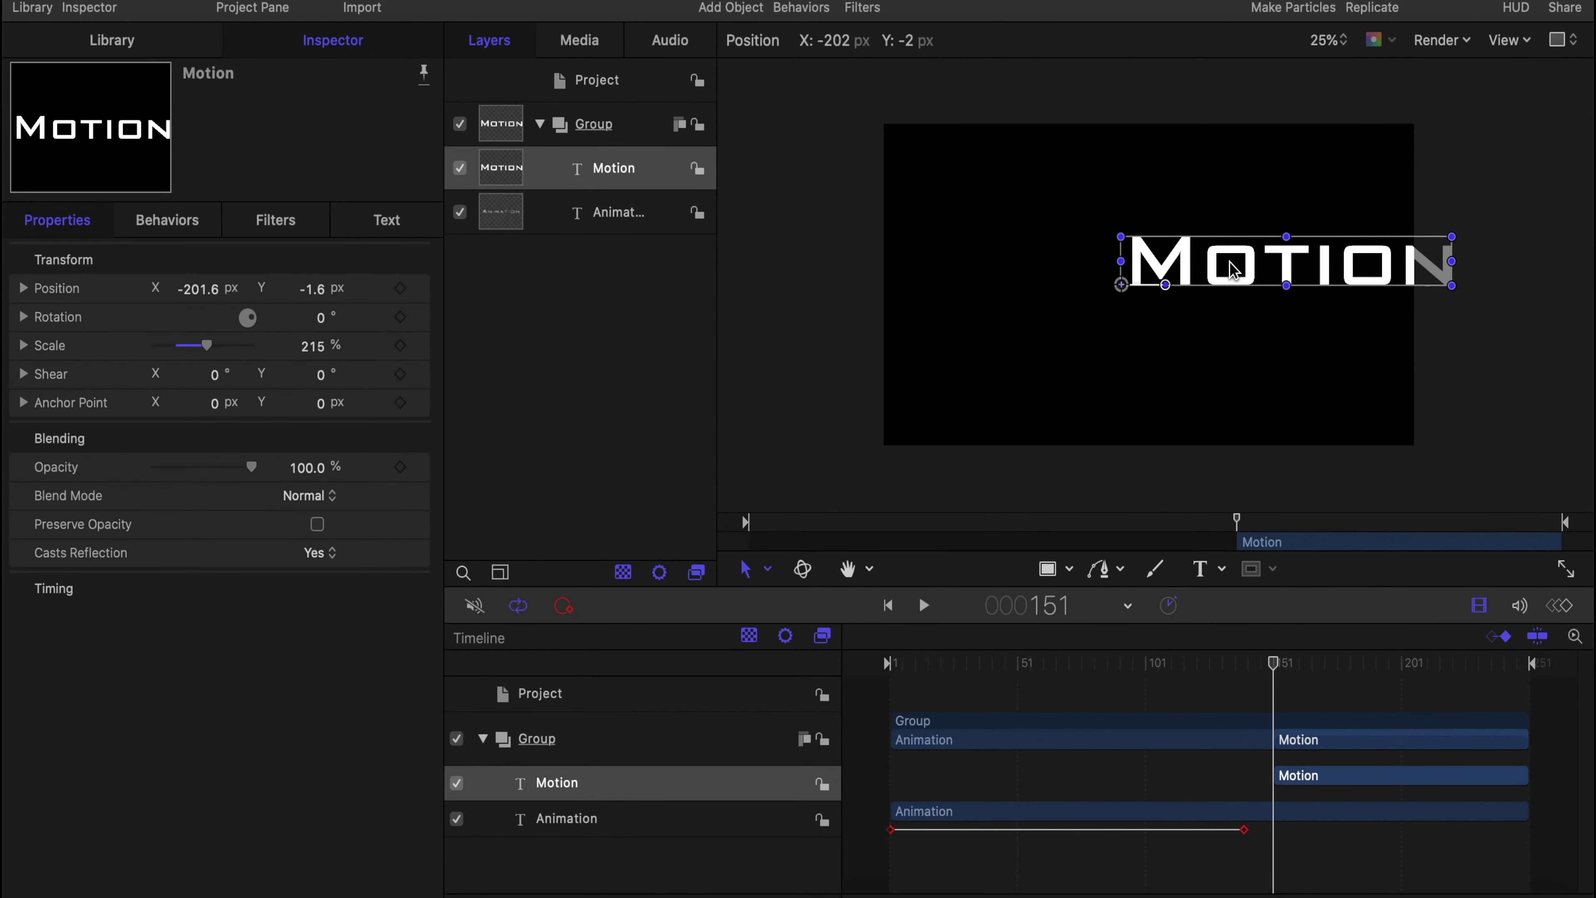
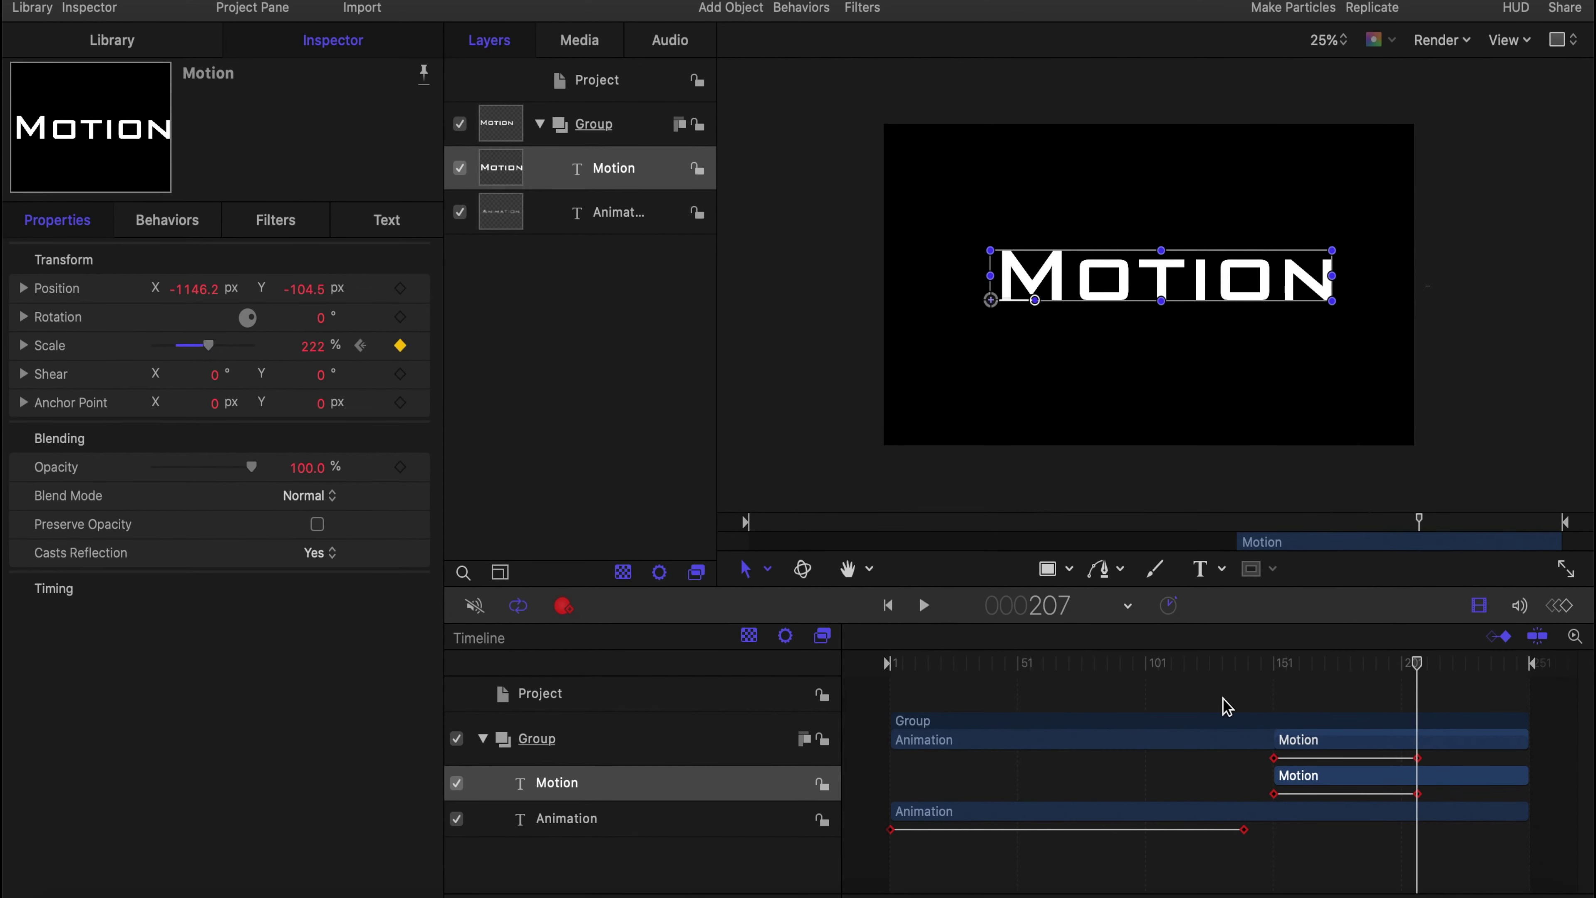
# Stop keyframe recording, deselect the Motion text and play its scale animation from frame 141.
pyautogui.click(565, 607)
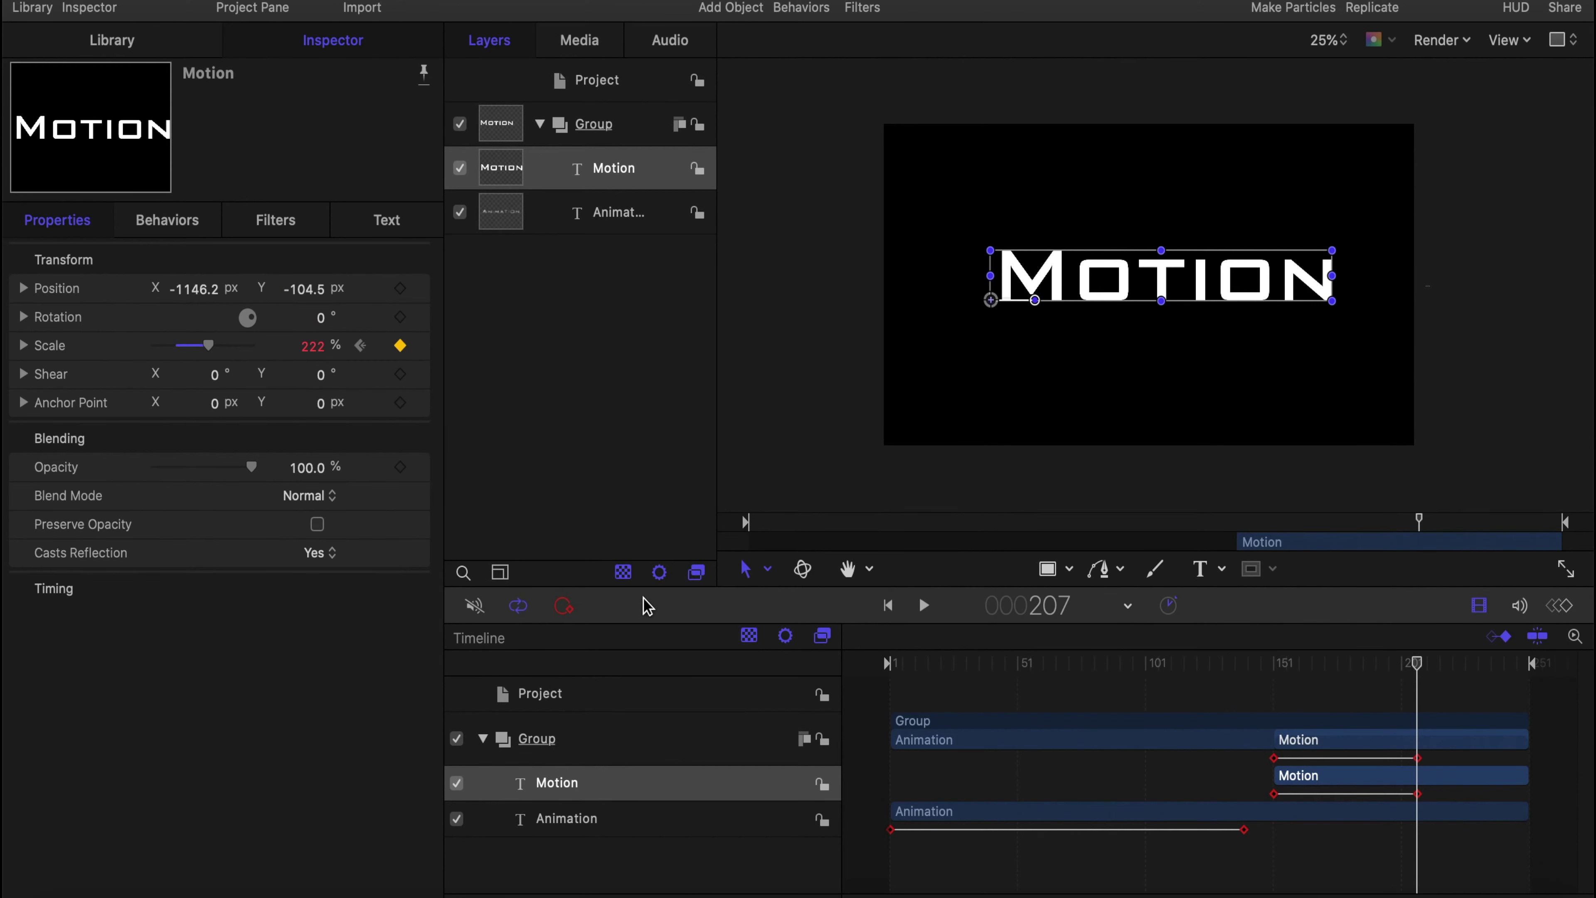
pyautogui.moveTo(1422, 663); pyautogui.dragTo(1251, 671)
pyautogui.click(615, 400)
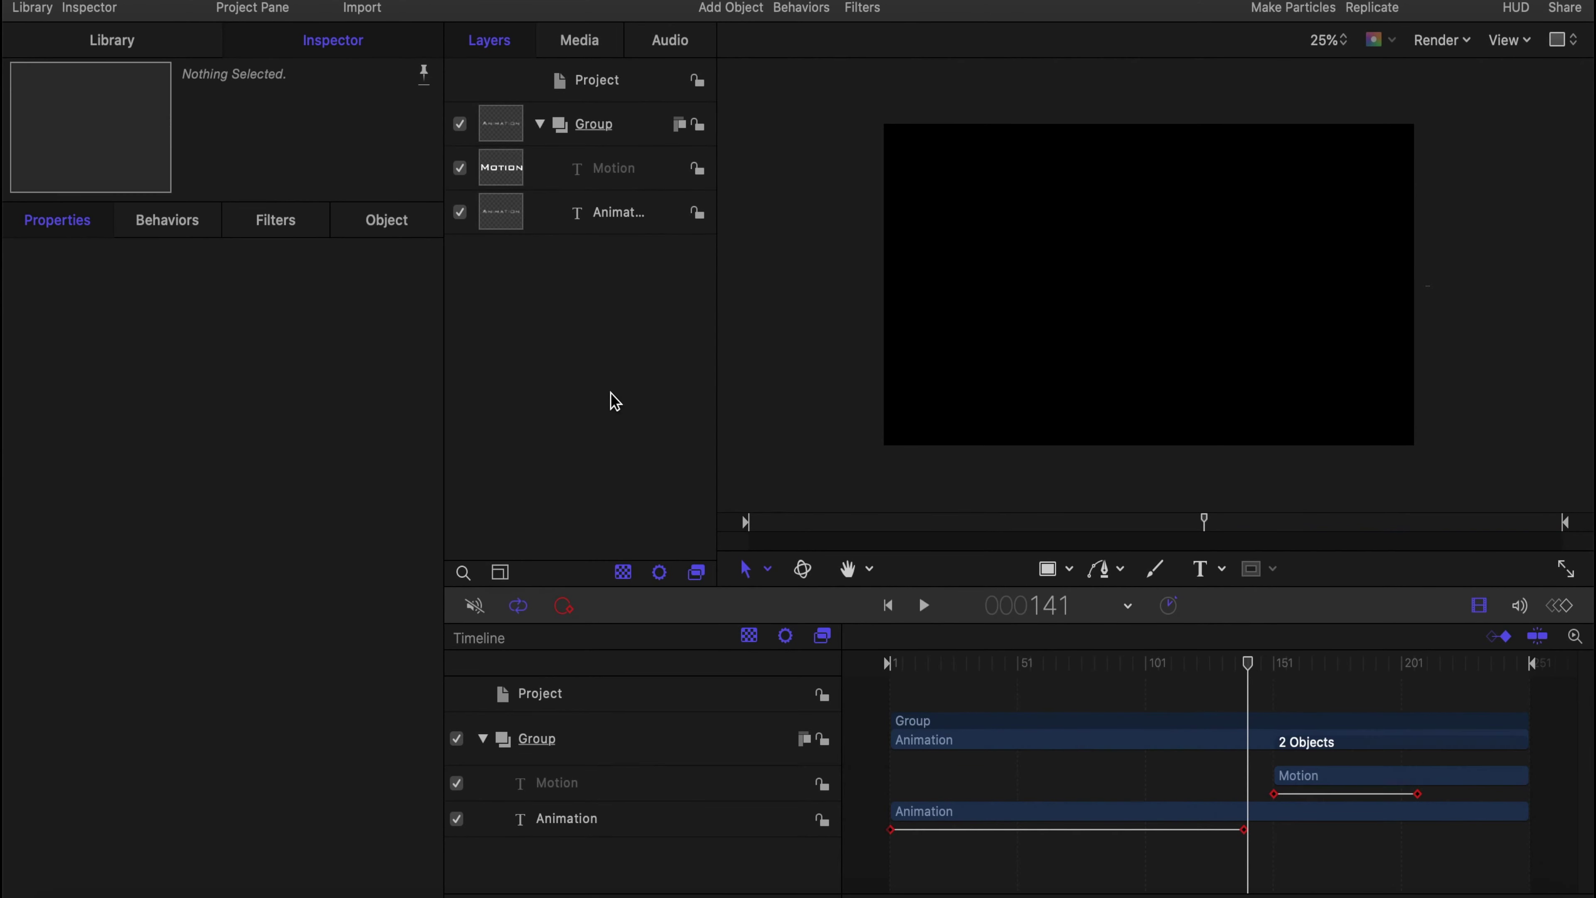
pyautogui.press('space')
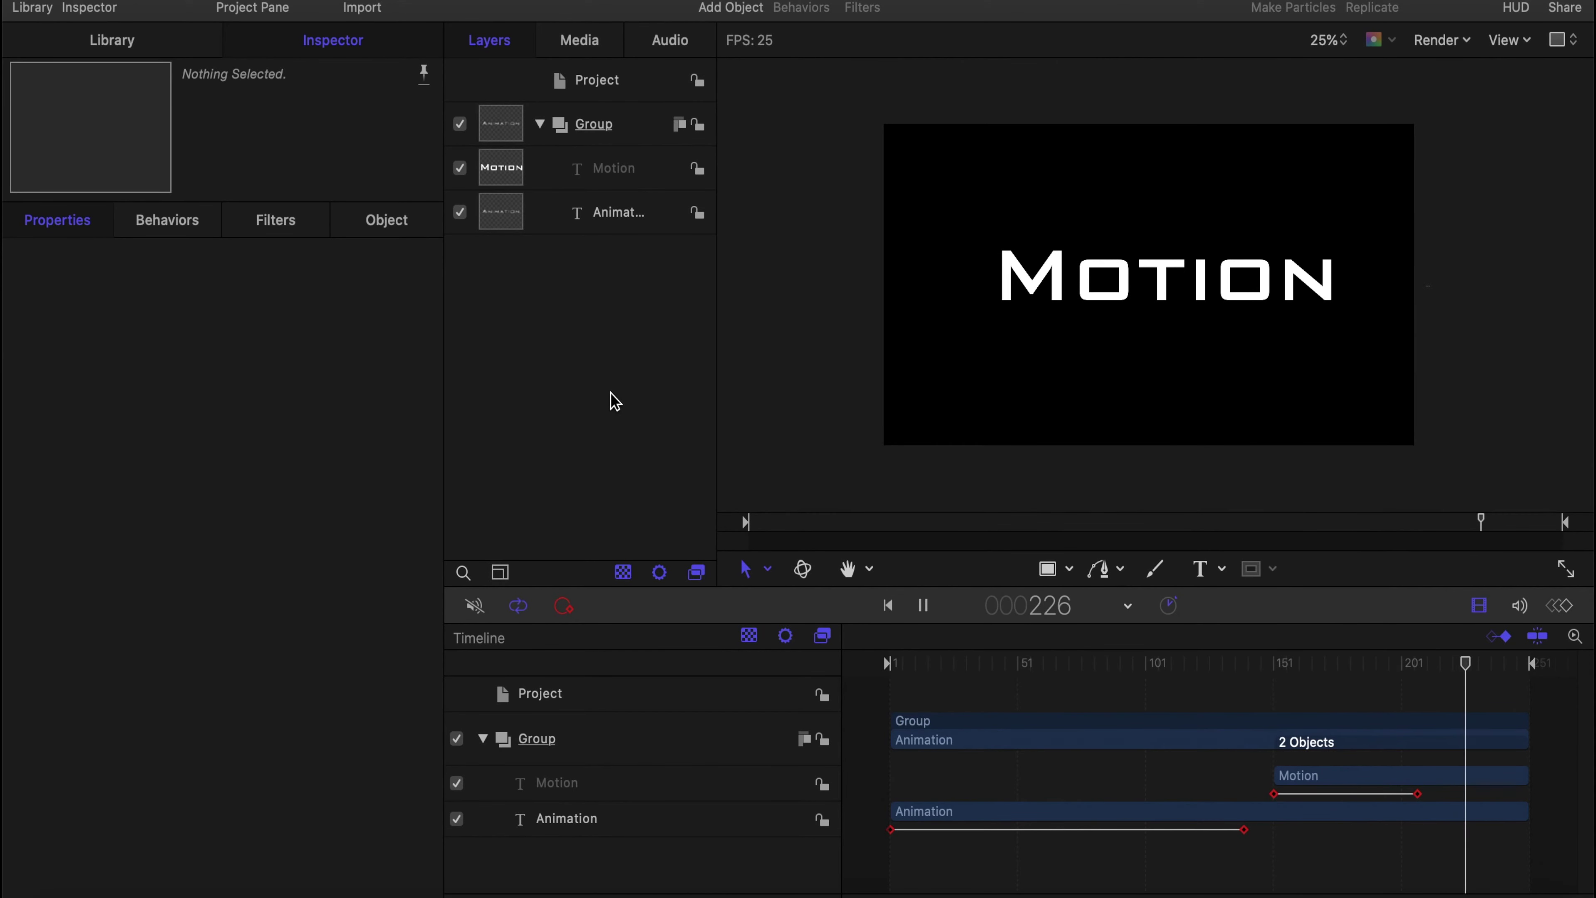
pyautogui.press('space')
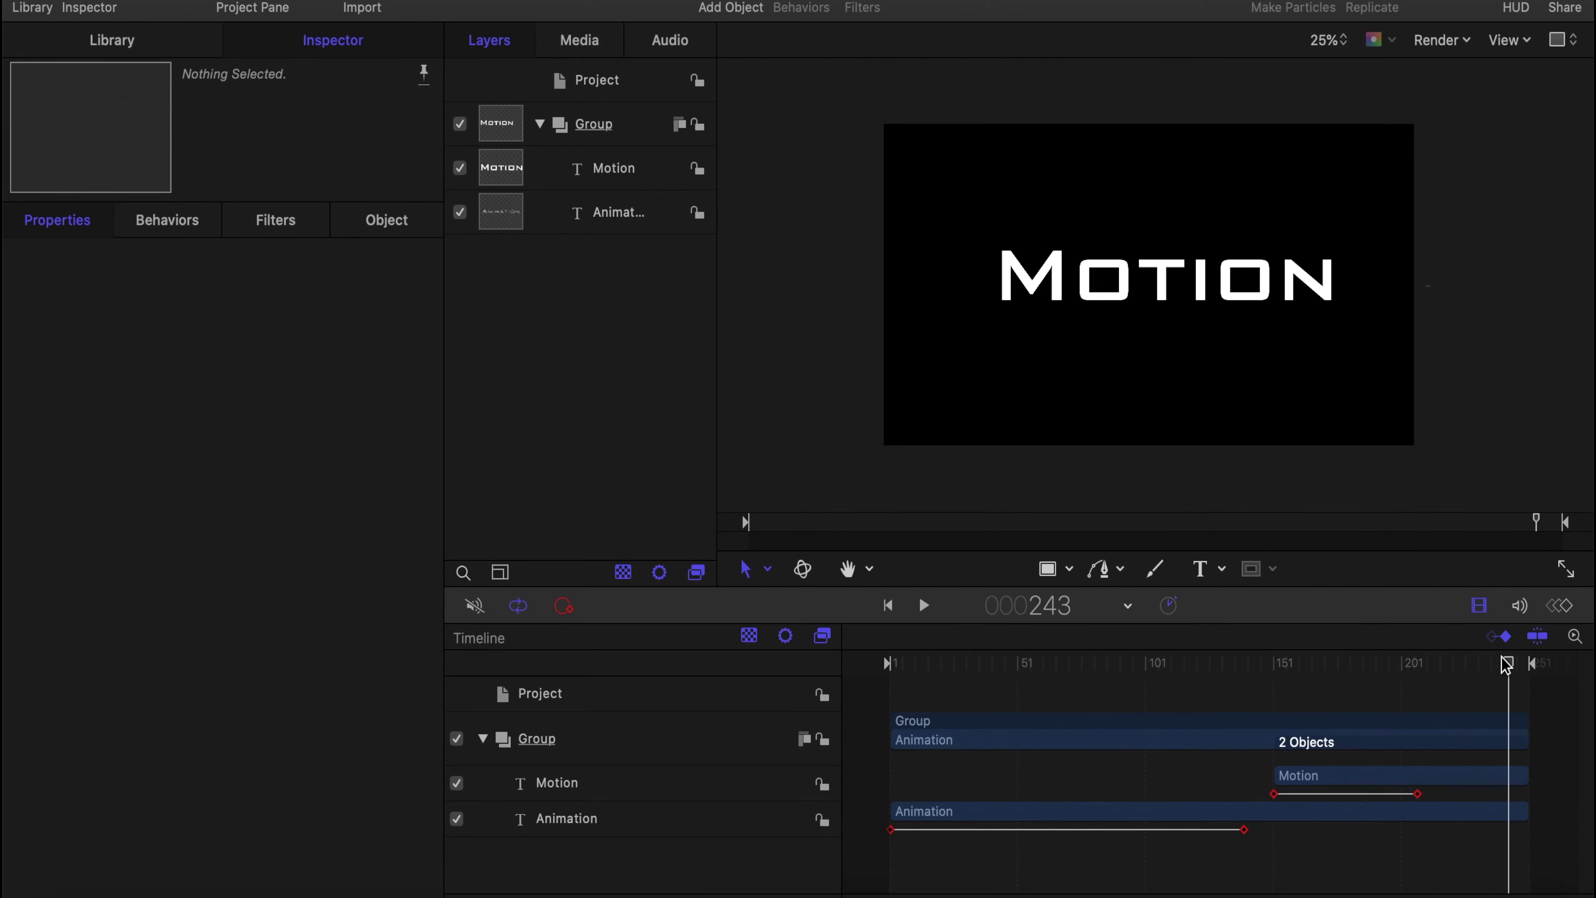
pyautogui.moveTo(1510, 674); pyautogui.dragTo(1276, 710)
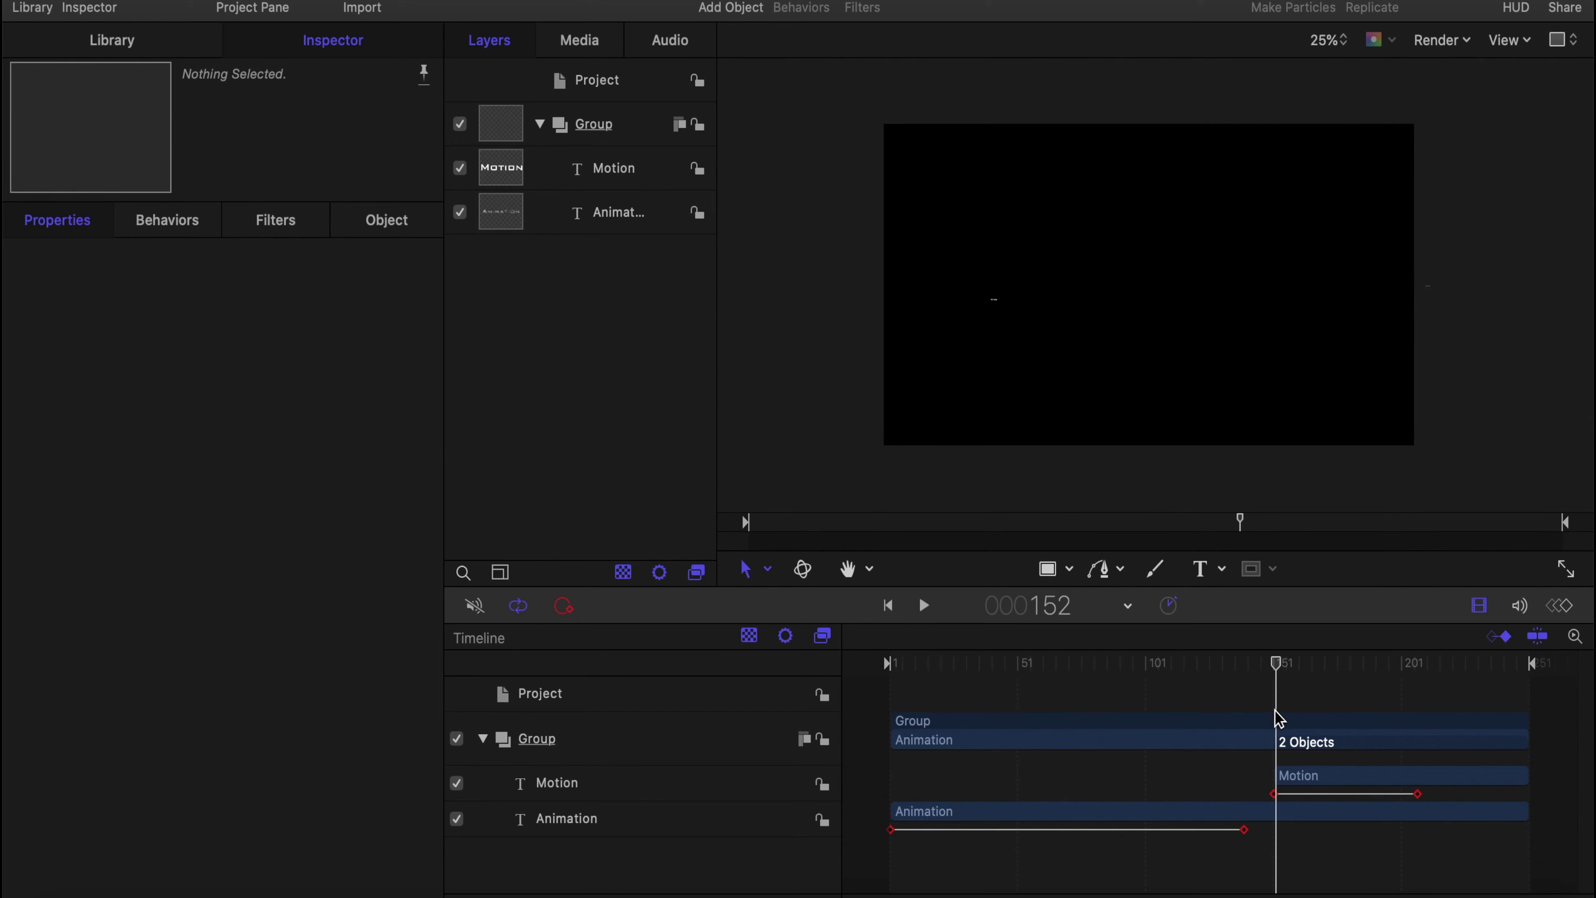
# Record a rotation keyframe of about -720° for the Motion text at frame 207, then deselect it and stop recording.
pyautogui.moveTo(1280, 670); pyautogui.dragTo(1423, 680)
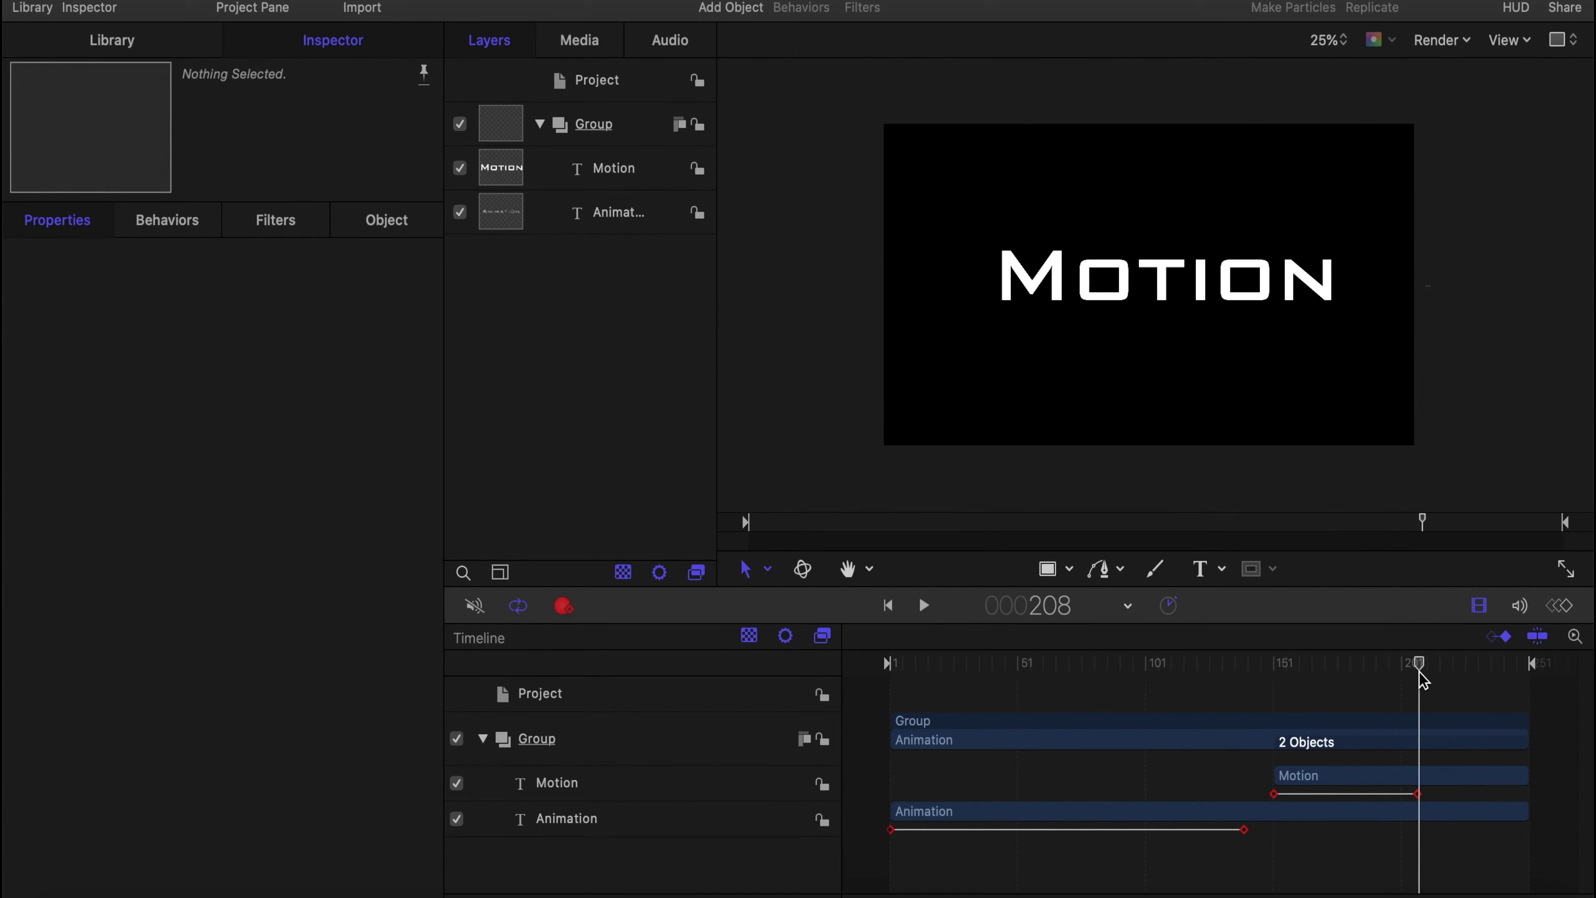
pyautogui.click(613, 179)
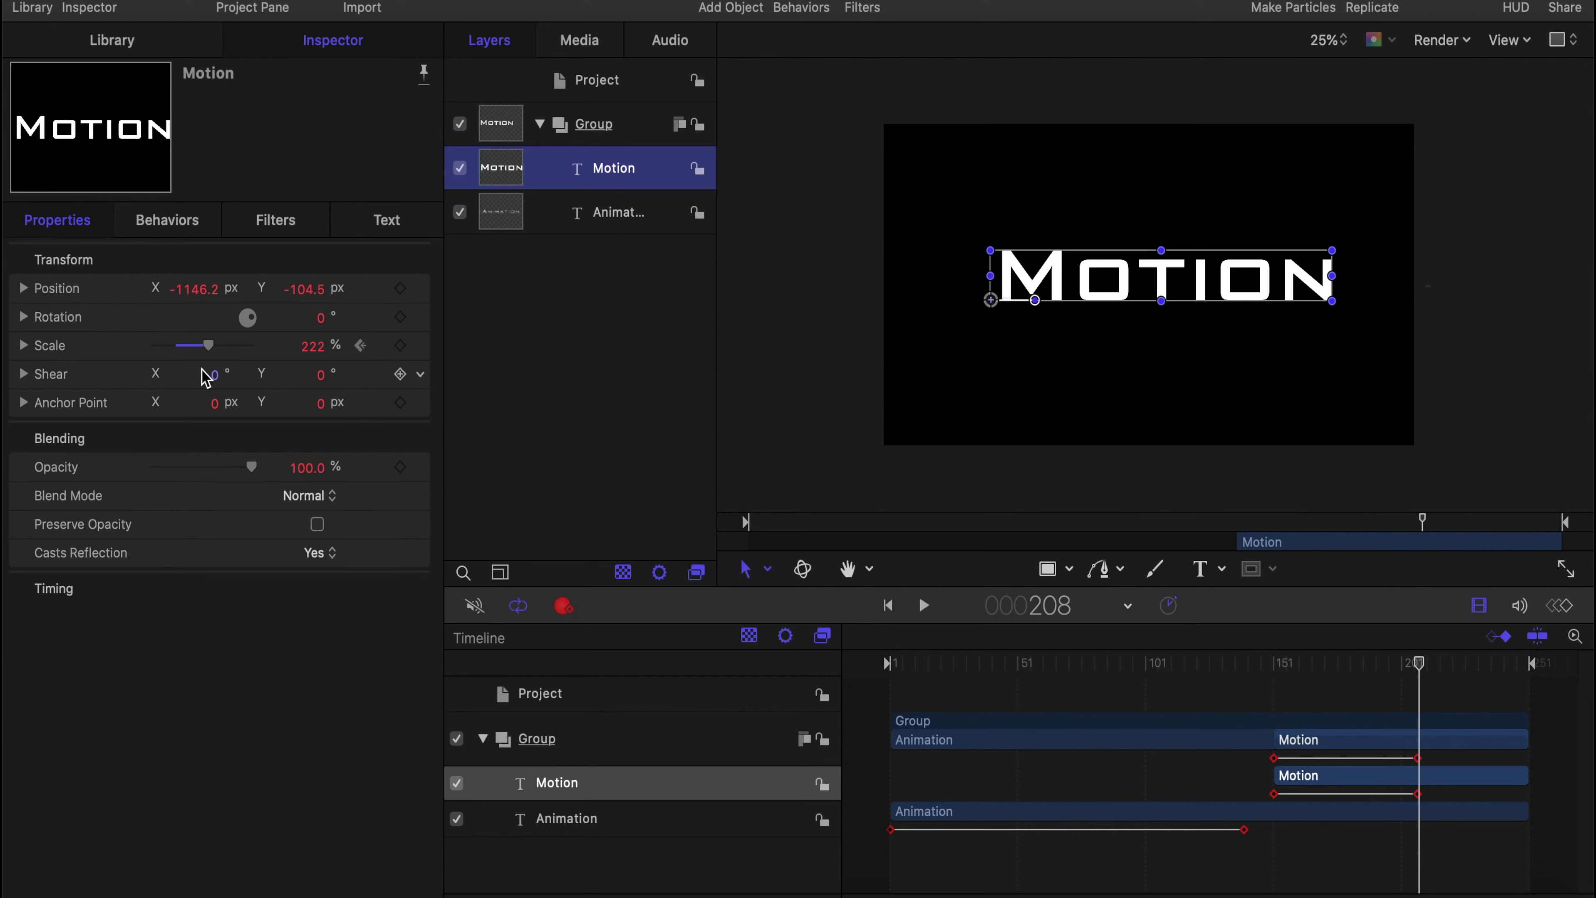
pyautogui.moveTo(1418, 663); pyautogui.dragTo(1350, 664)
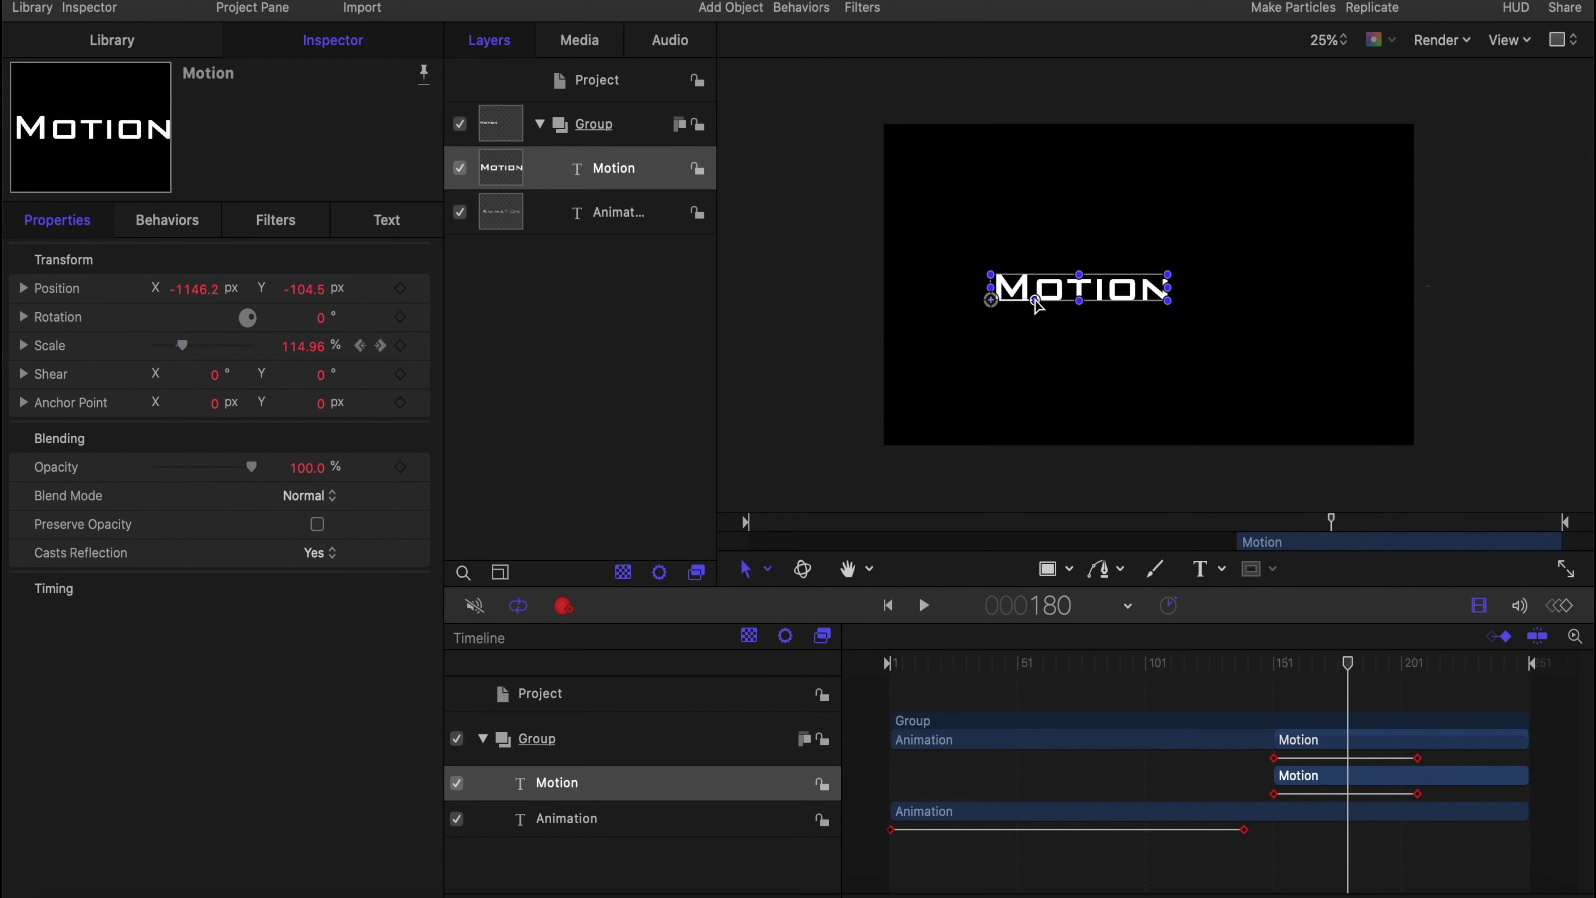
pyautogui.moveTo(1358, 665); pyautogui.dragTo(1419, 676)
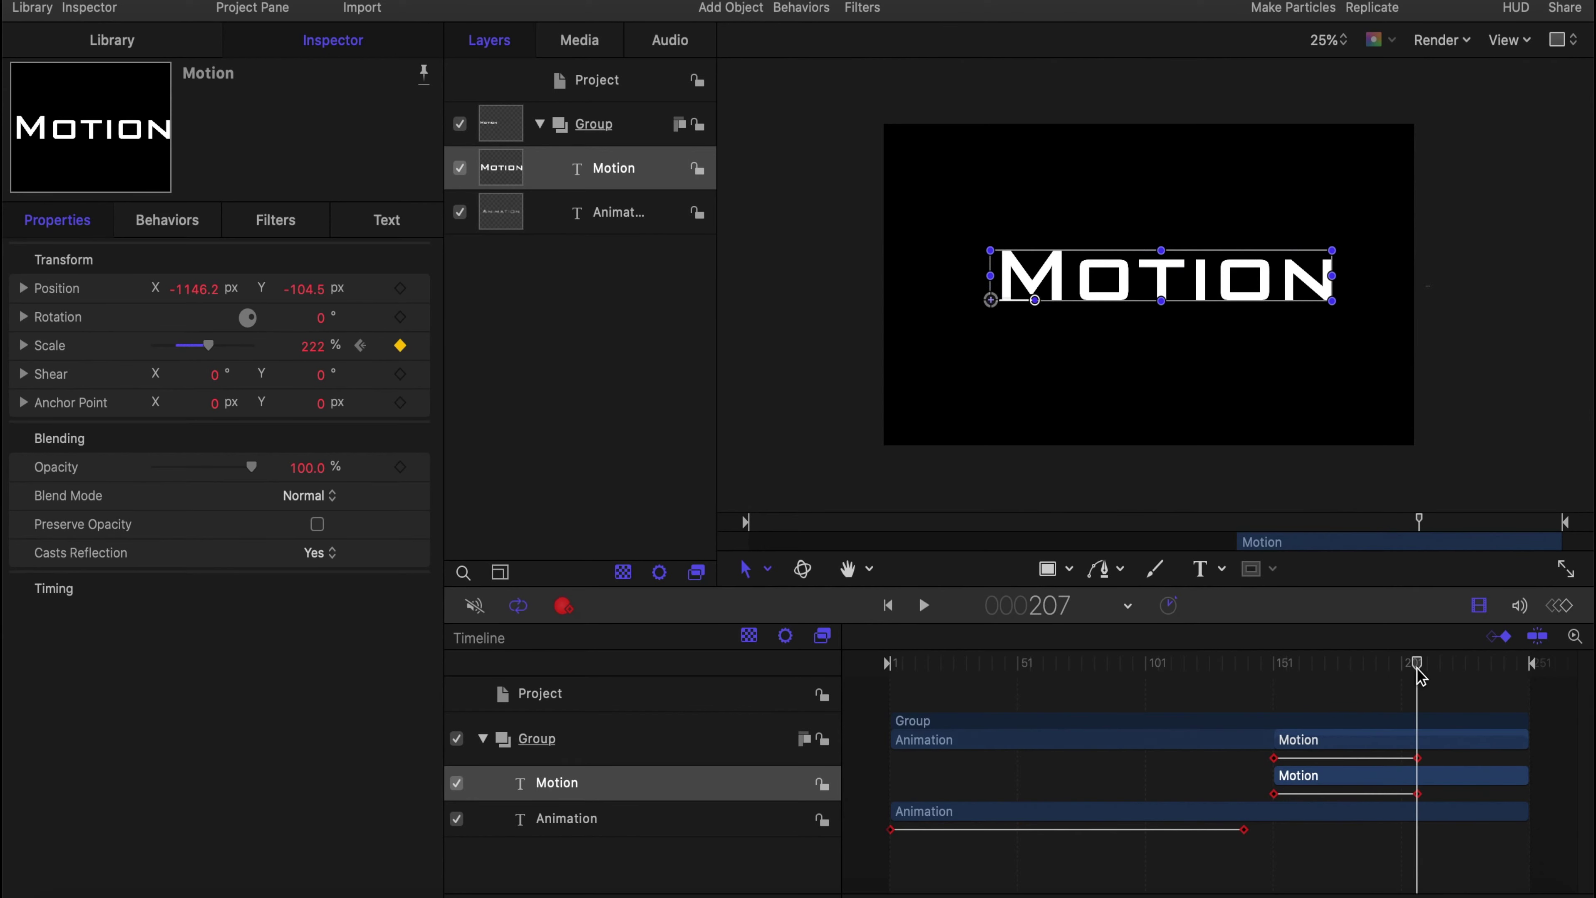
pyautogui.moveTo(1034, 303); pyautogui.dragTo(993, 305)
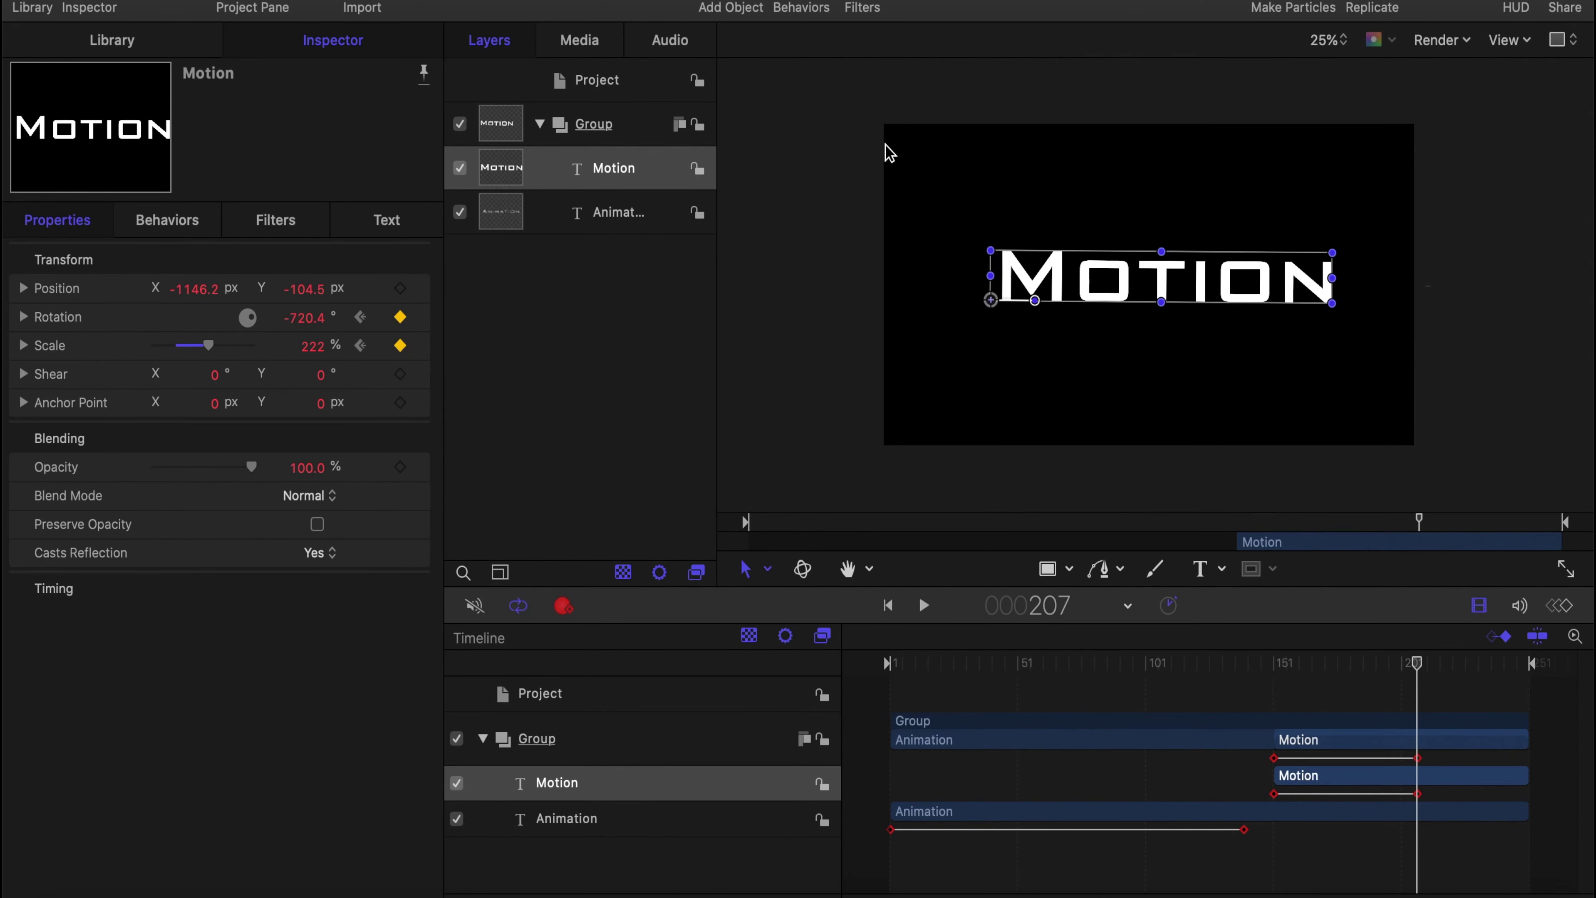
pyautogui.moveTo(1034, 302); pyautogui.dragTo(1035, 303)
pyautogui.click(792, 362)
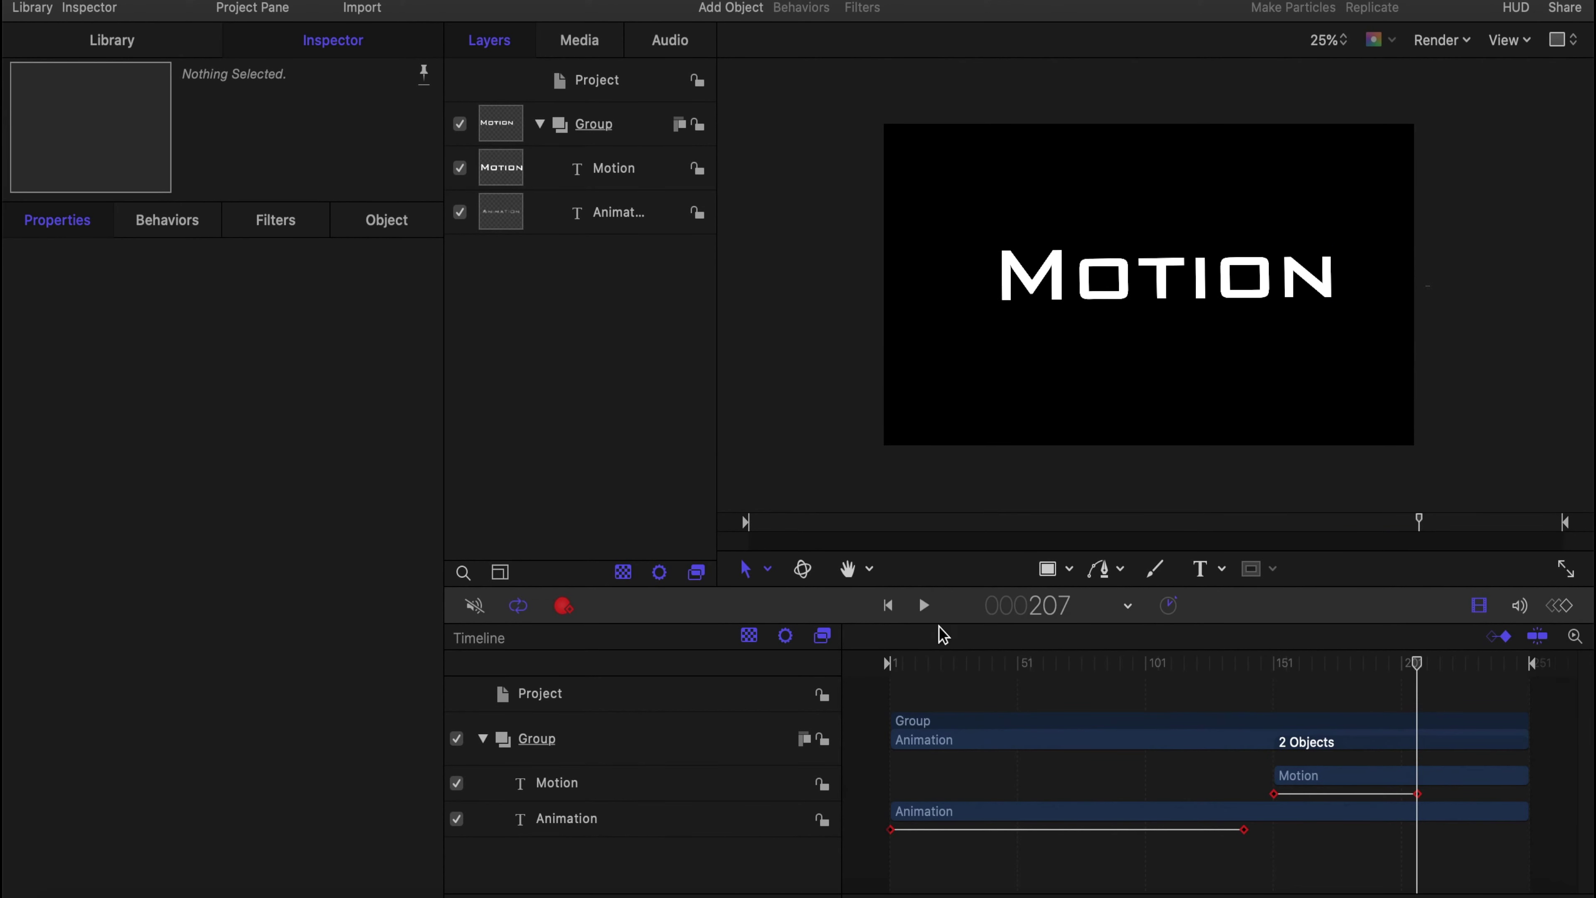
pyautogui.click(563, 606)
# Play the animation from frame 133 to review the Motion text's spin and growth.
pyautogui.moveTo(1439, 665); pyautogui.dragTo(1229, 667)
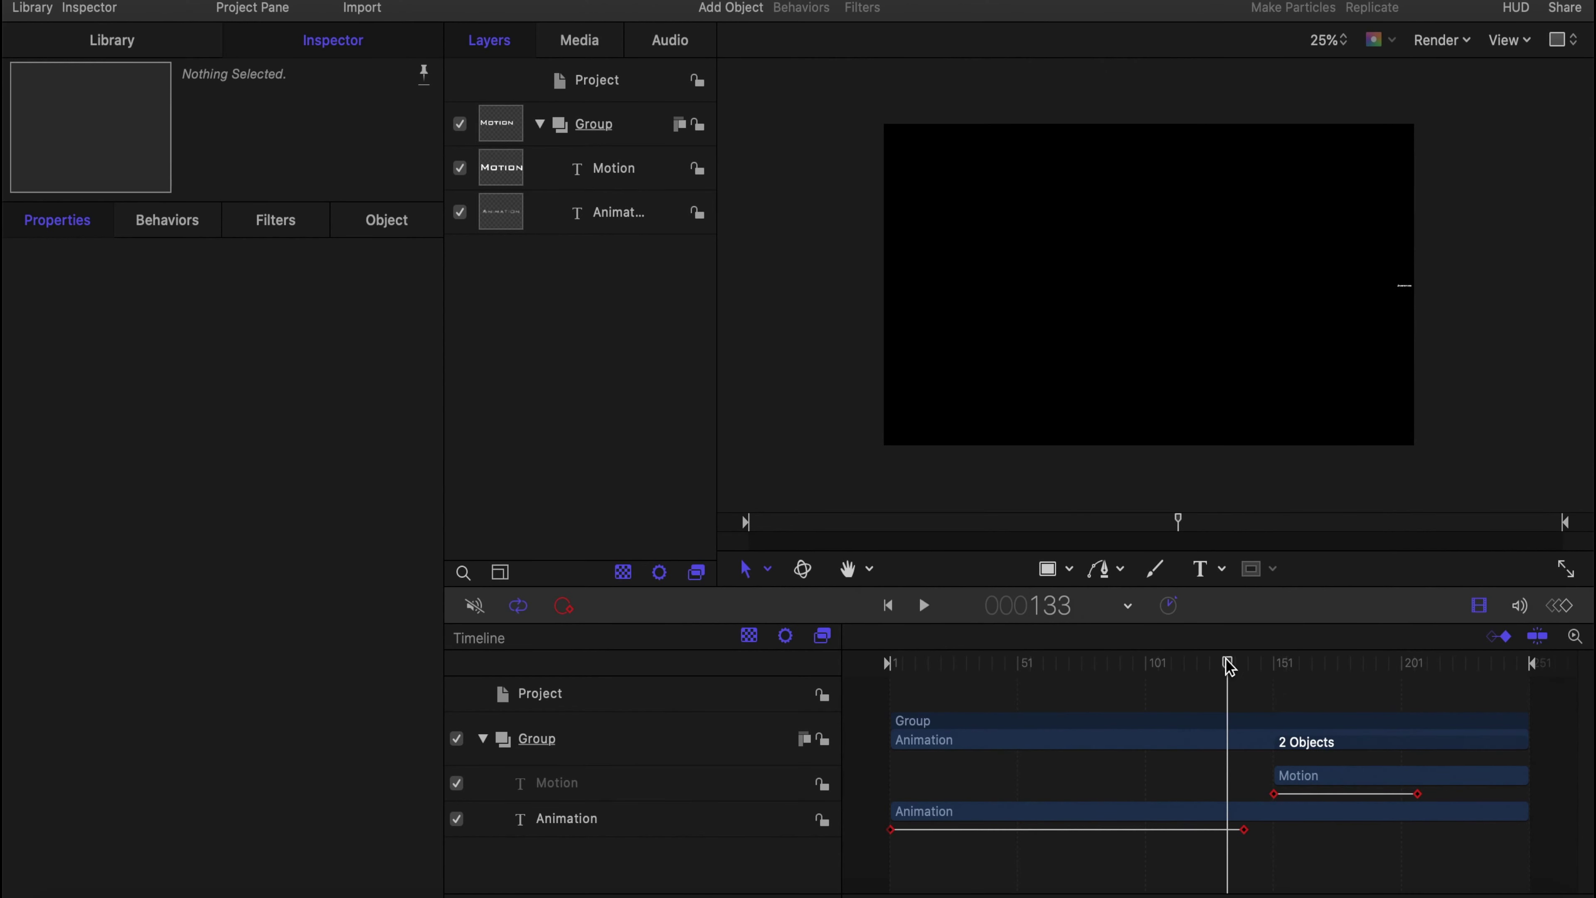
pyautogui.click(924, 606)
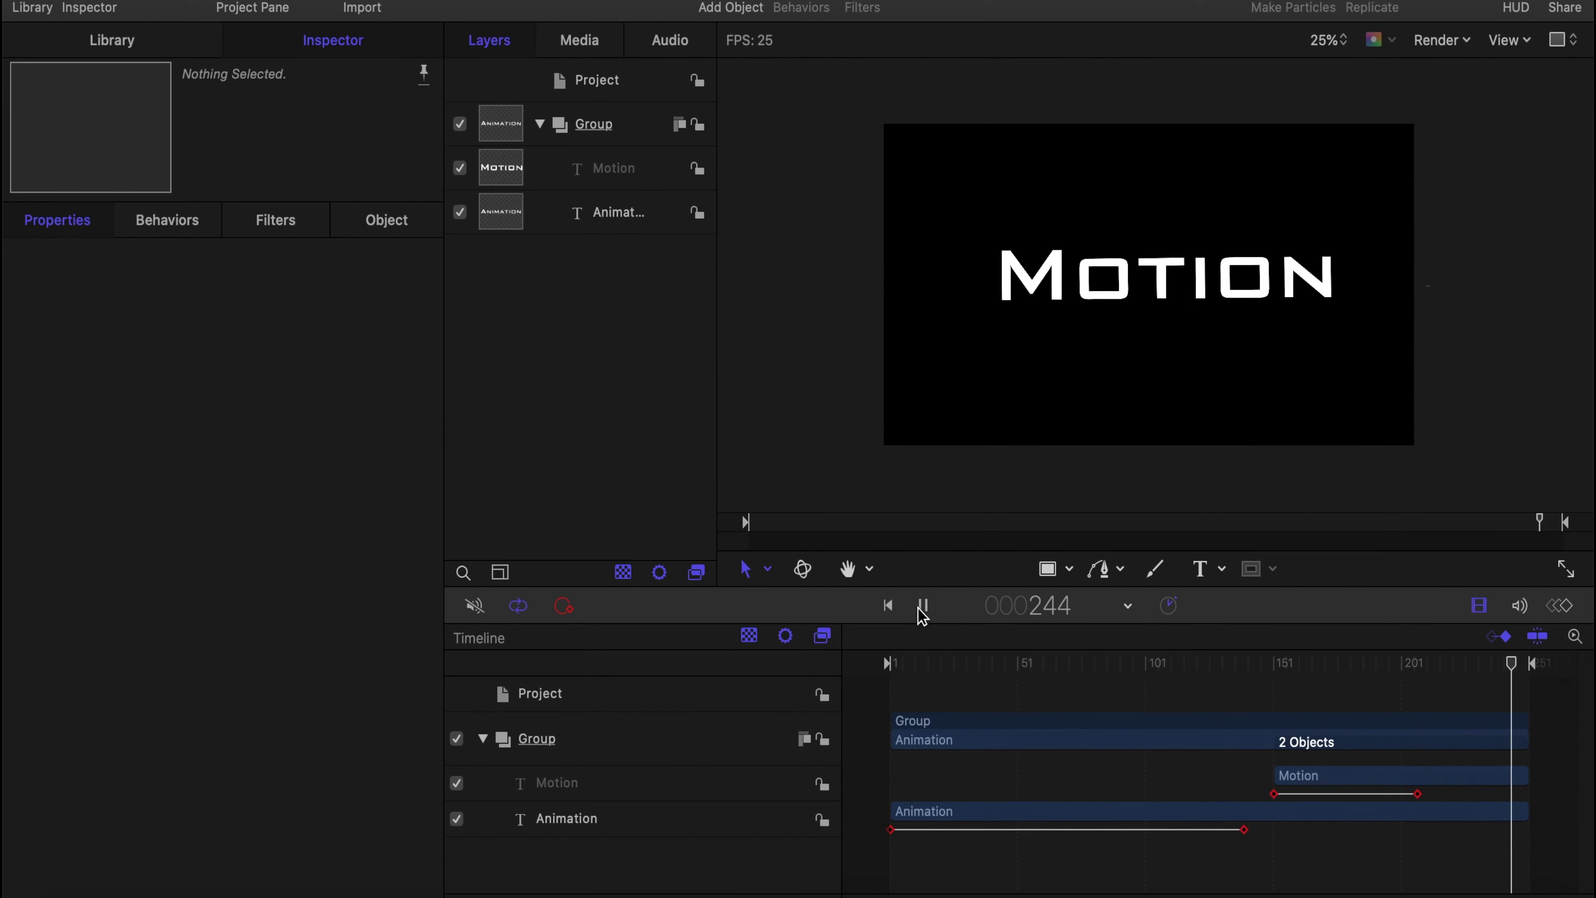
pyautogui.click(923, 606)
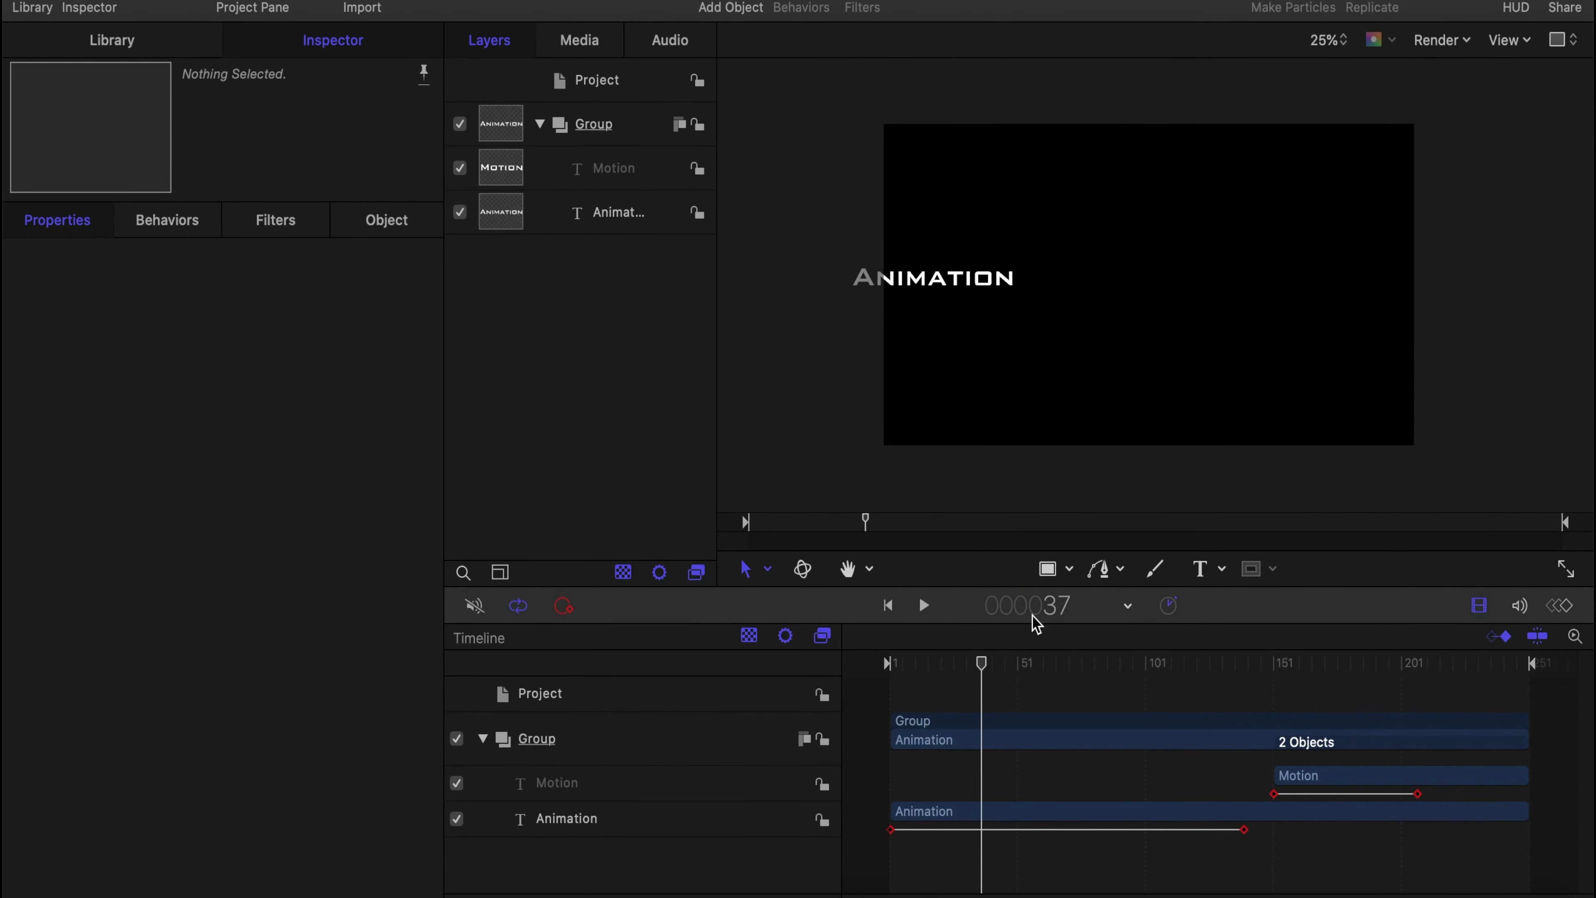
# Scrub the animation from frame 1 to frame 186, and play it on from there to review both titles.
pyautogui.moveTo(981, 663); pyautogui.dragTo(831, 668)
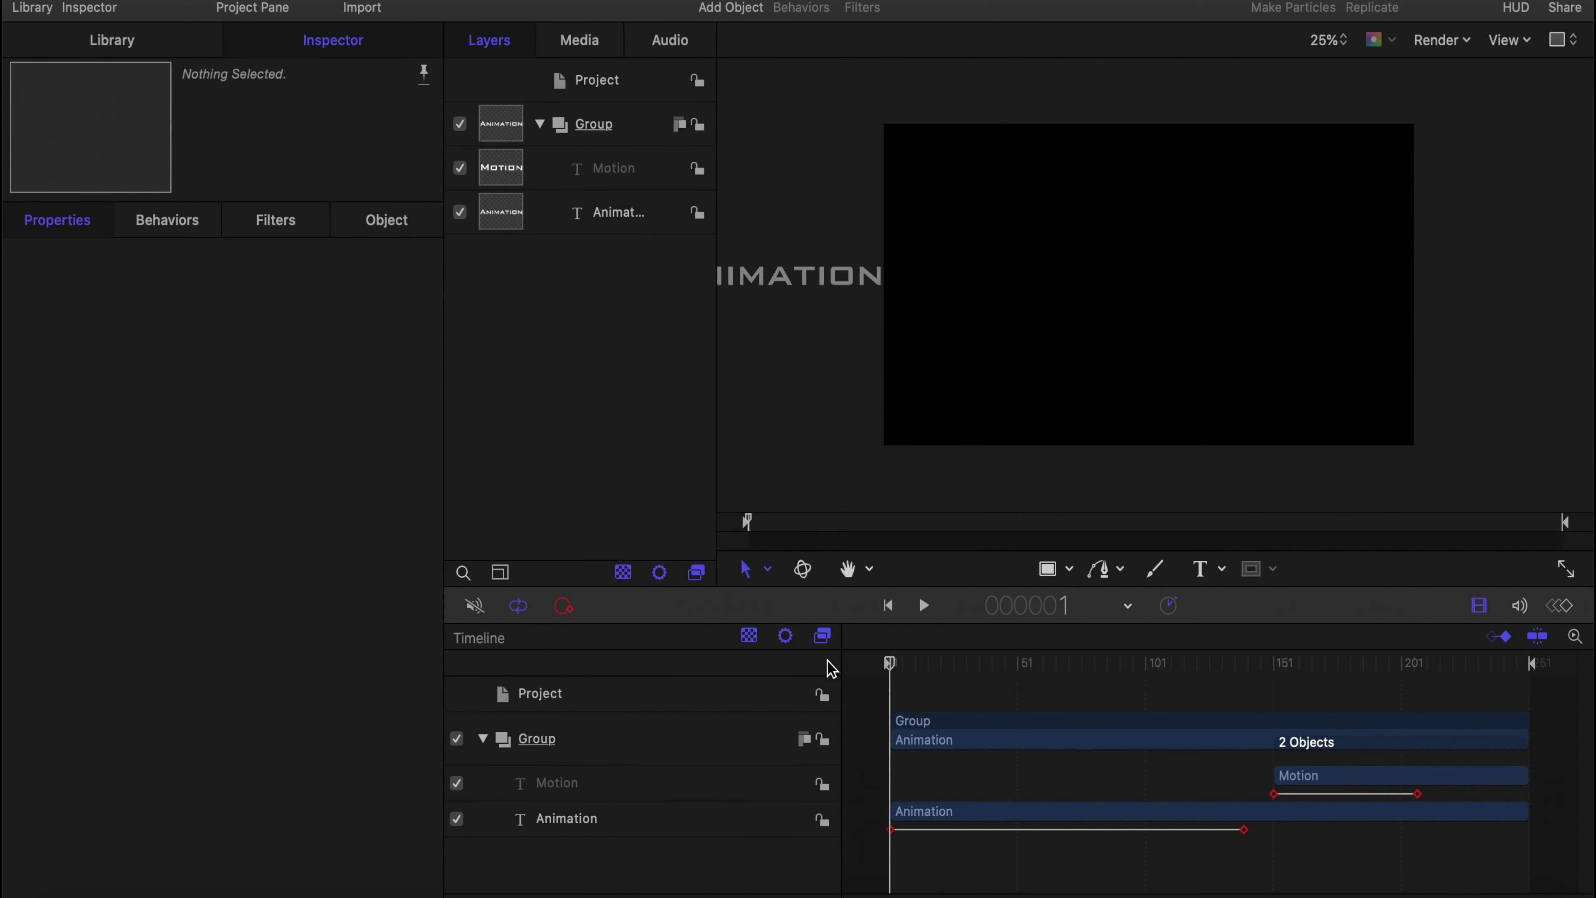
pyautogui.moveTo(892, 668); pyautogui.dragTo(1368, 745)
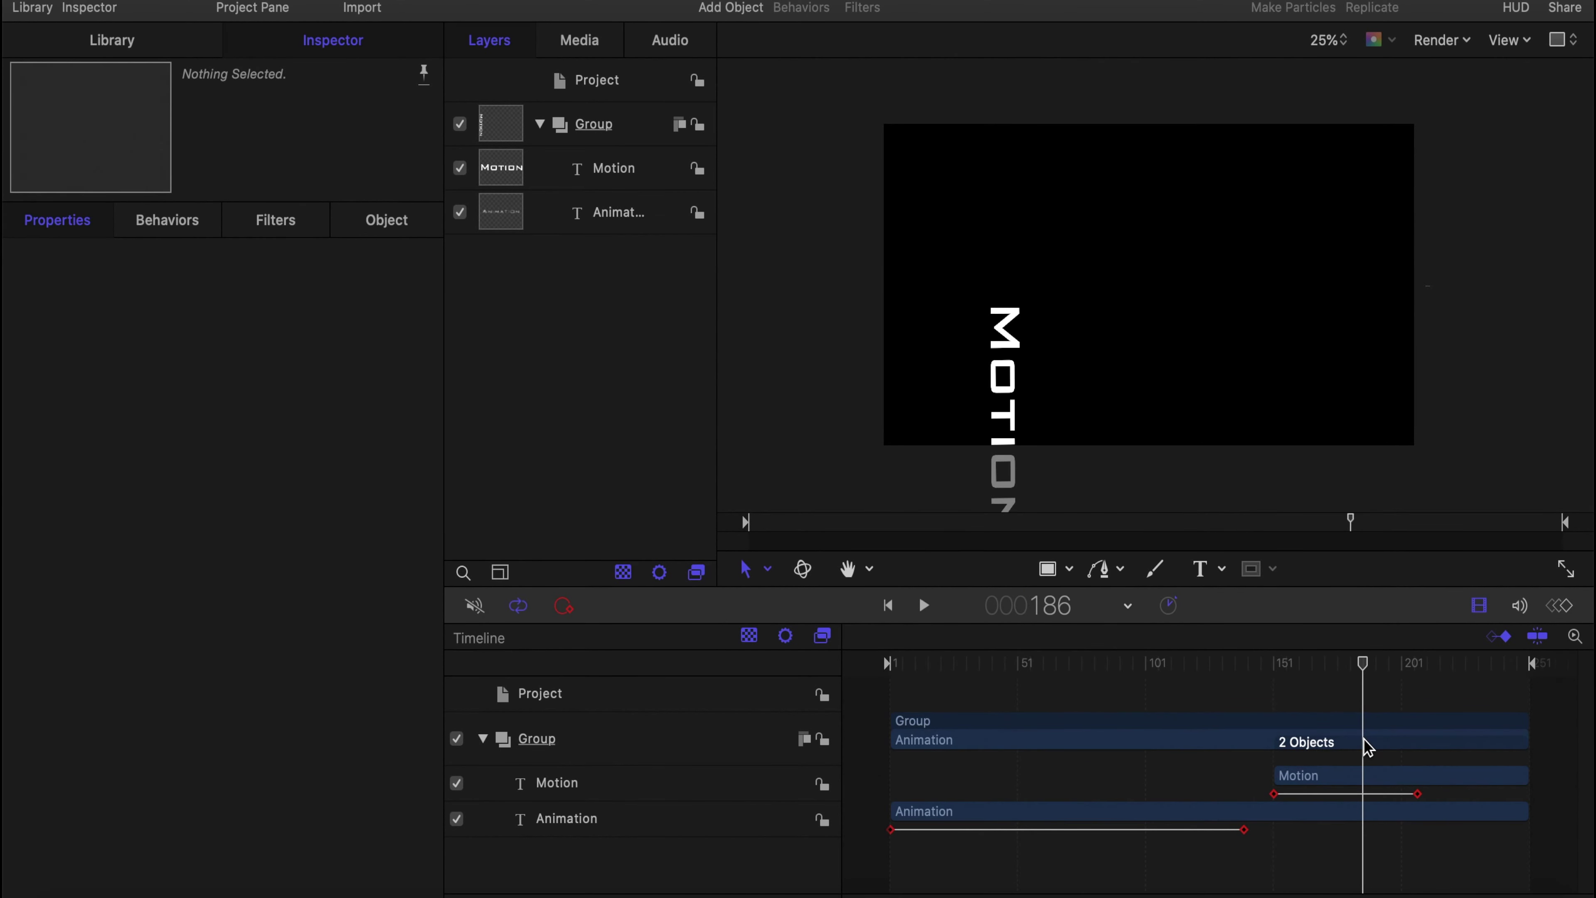
pyautogui.press('space')
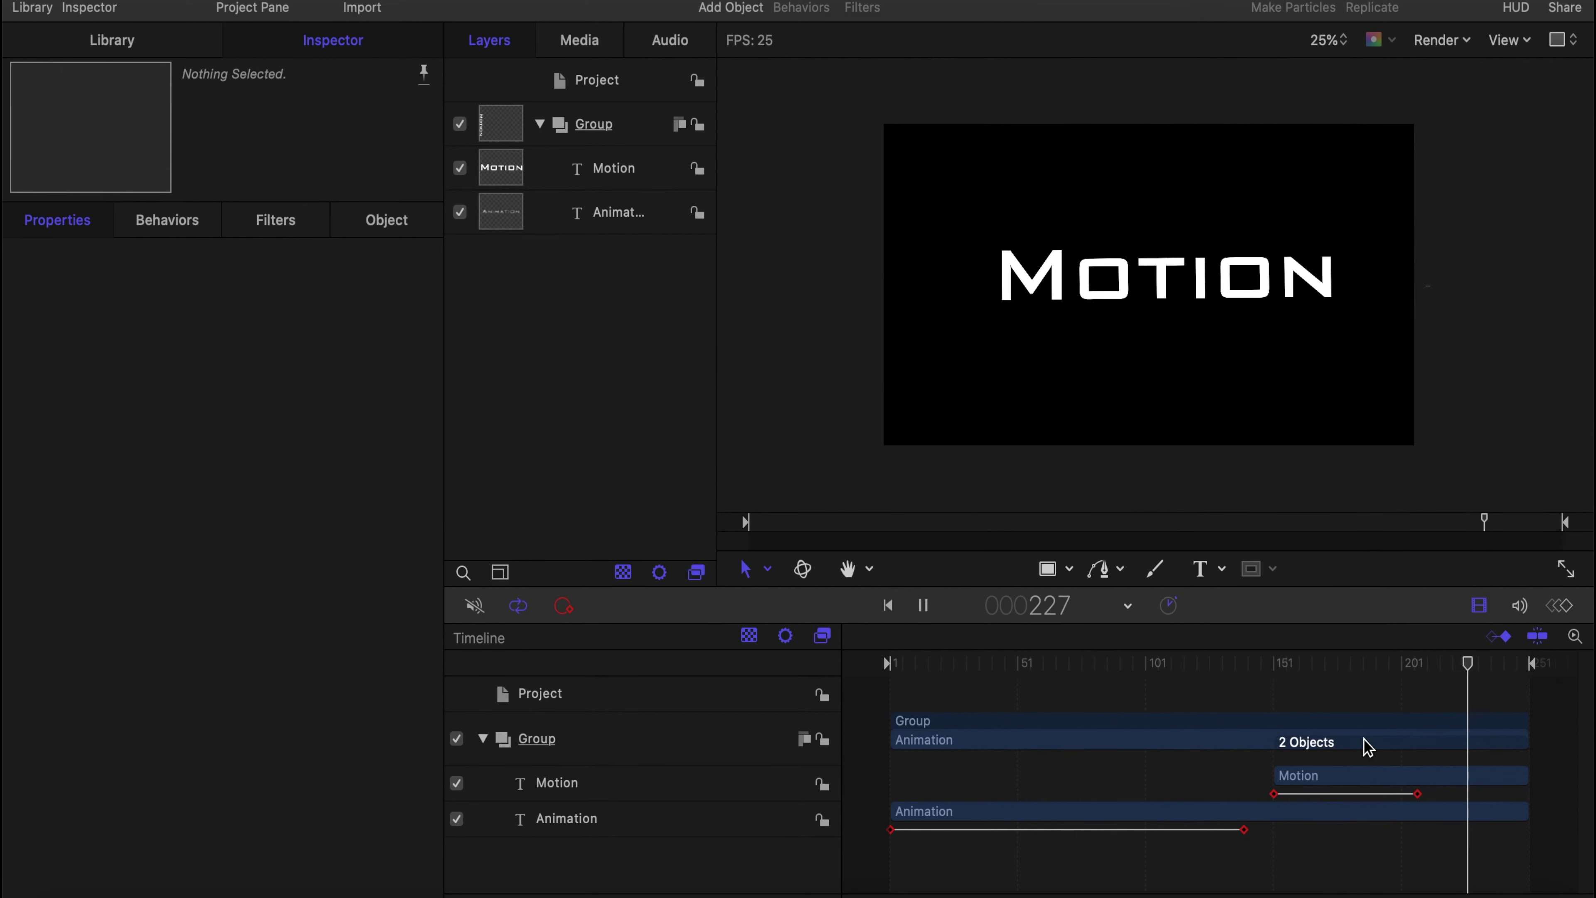
pyautogui.press('space')
# Shorten the play range to end just after the Motion text's last keyframe, play it, and restore the full range.
pyautogui.moveTo(1537, 667); pyautogui.dragTo(1434, 660)
pyautogui.press('space')
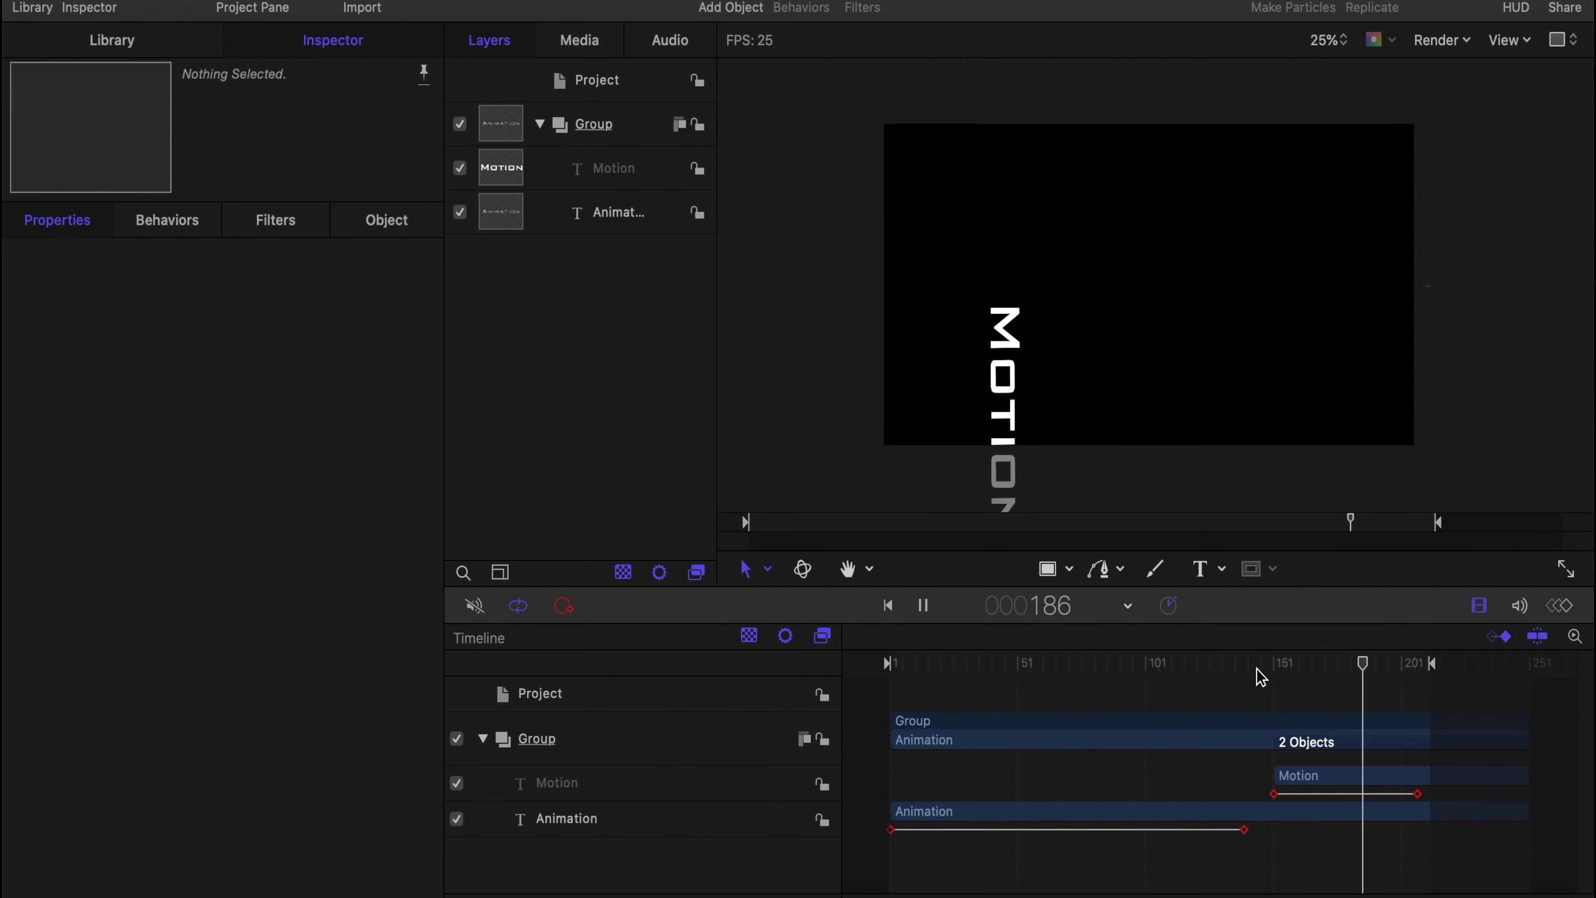
pyautogui.press('space')
pyautogui.moveTo(1432, 665); pyautogui.dragTo(1549, 654)
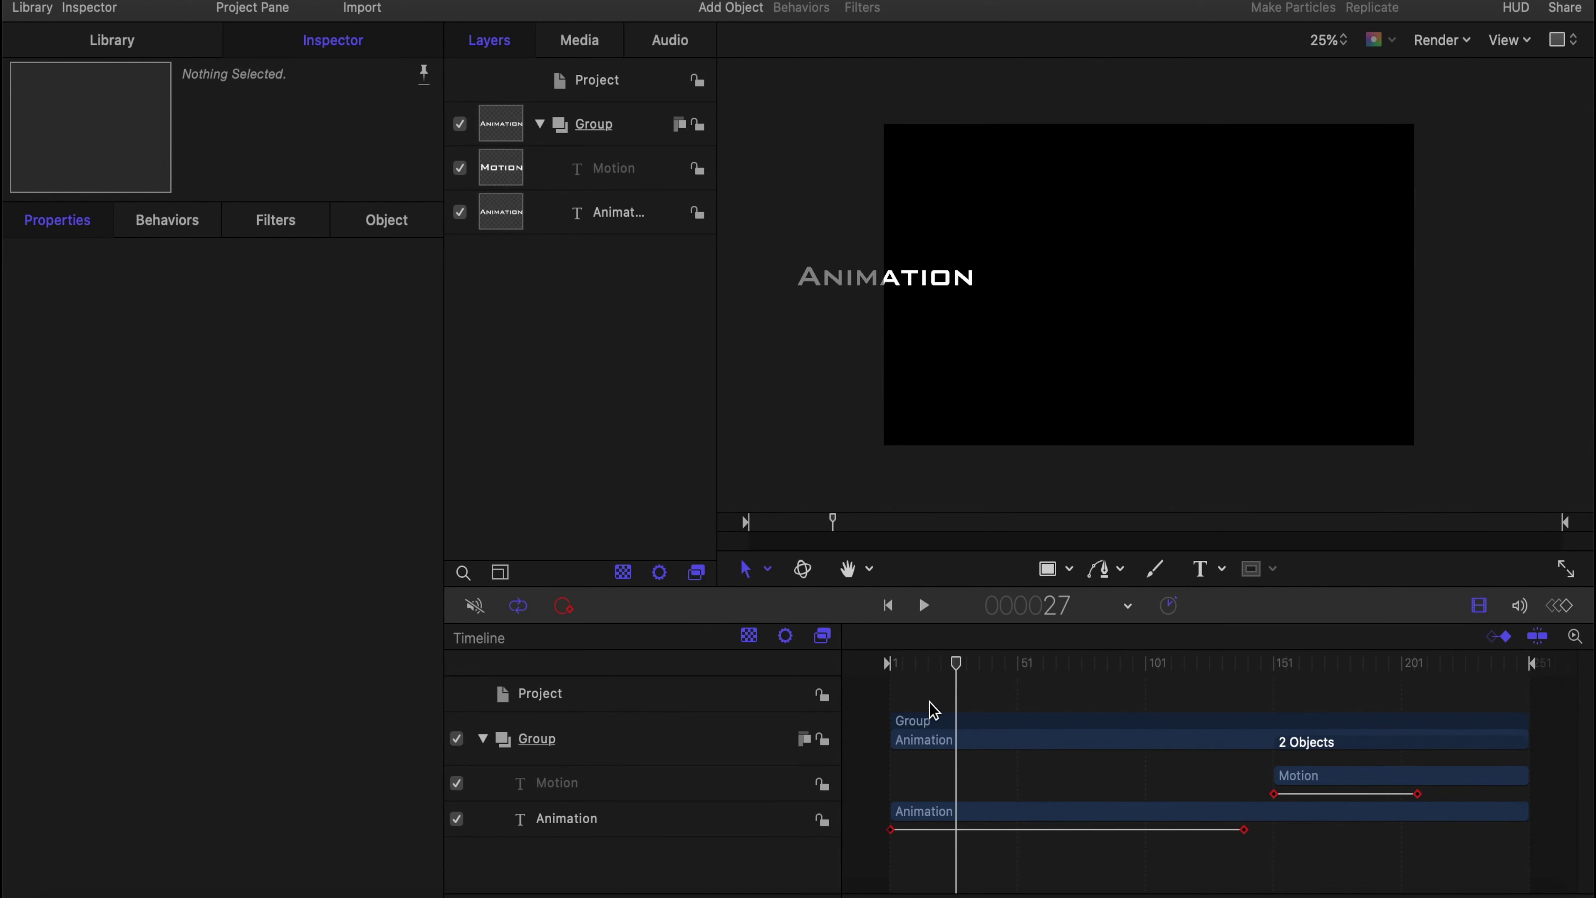
# Return the playhead to frame 1 and expand the canvas to fill the window.
pyautogui.moveTo(956, 664); pyautogui.dragTo(871, 669)
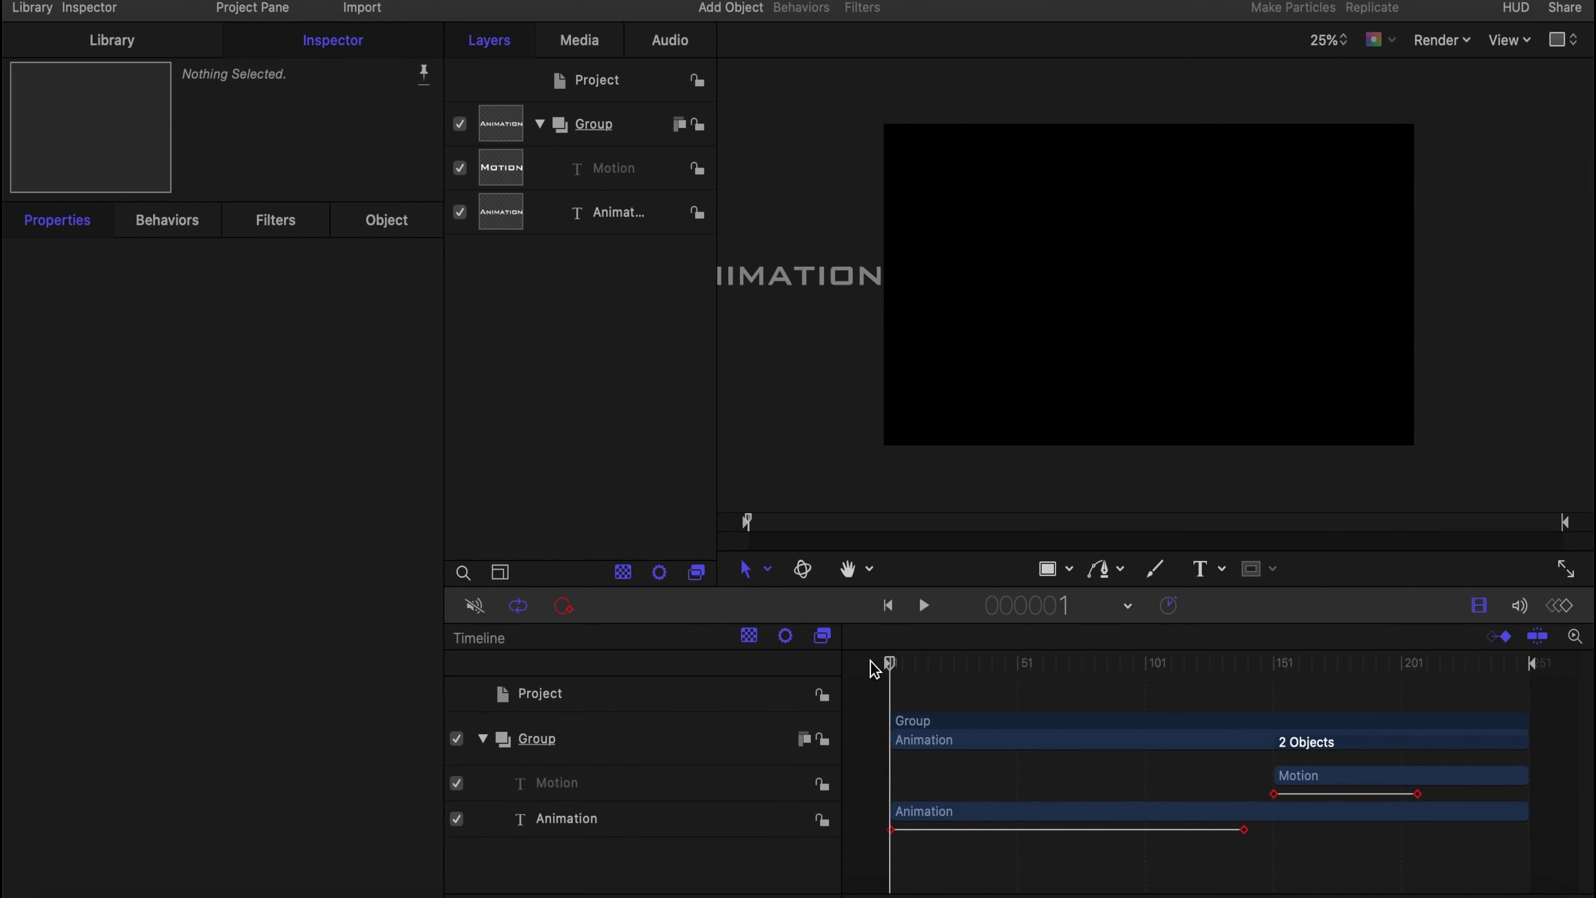
pyautogui.click(1577, 571)
pyautogui.press('space')
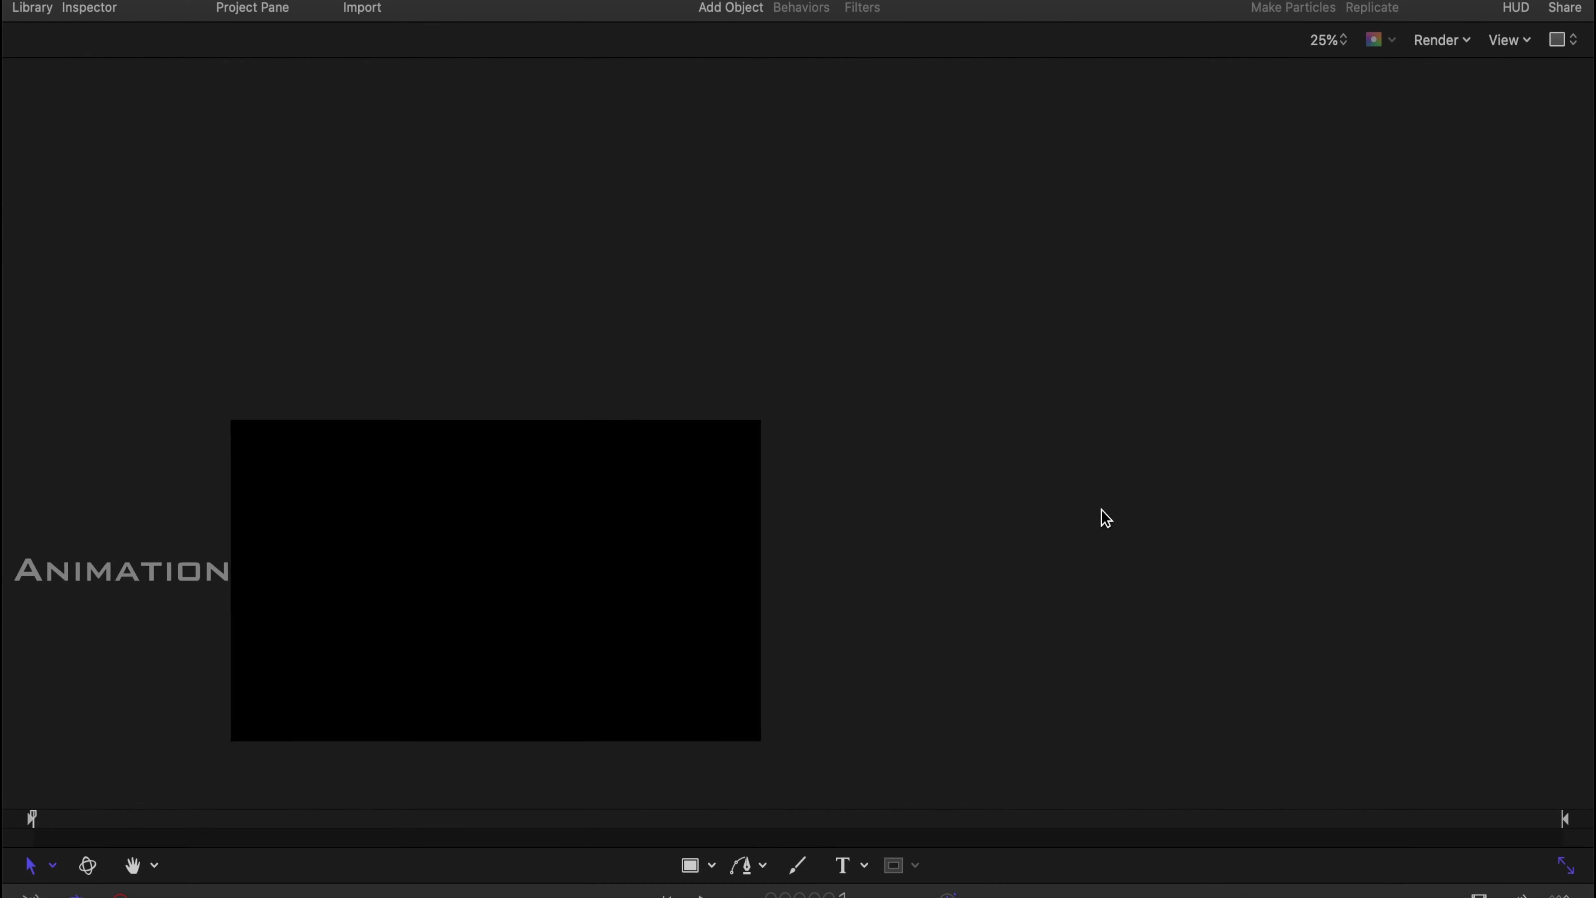
# Set the canvas zoom to Fit and turn off Show Full View Area to hide content outside the frame.
pyautogui.click(1327, 39)
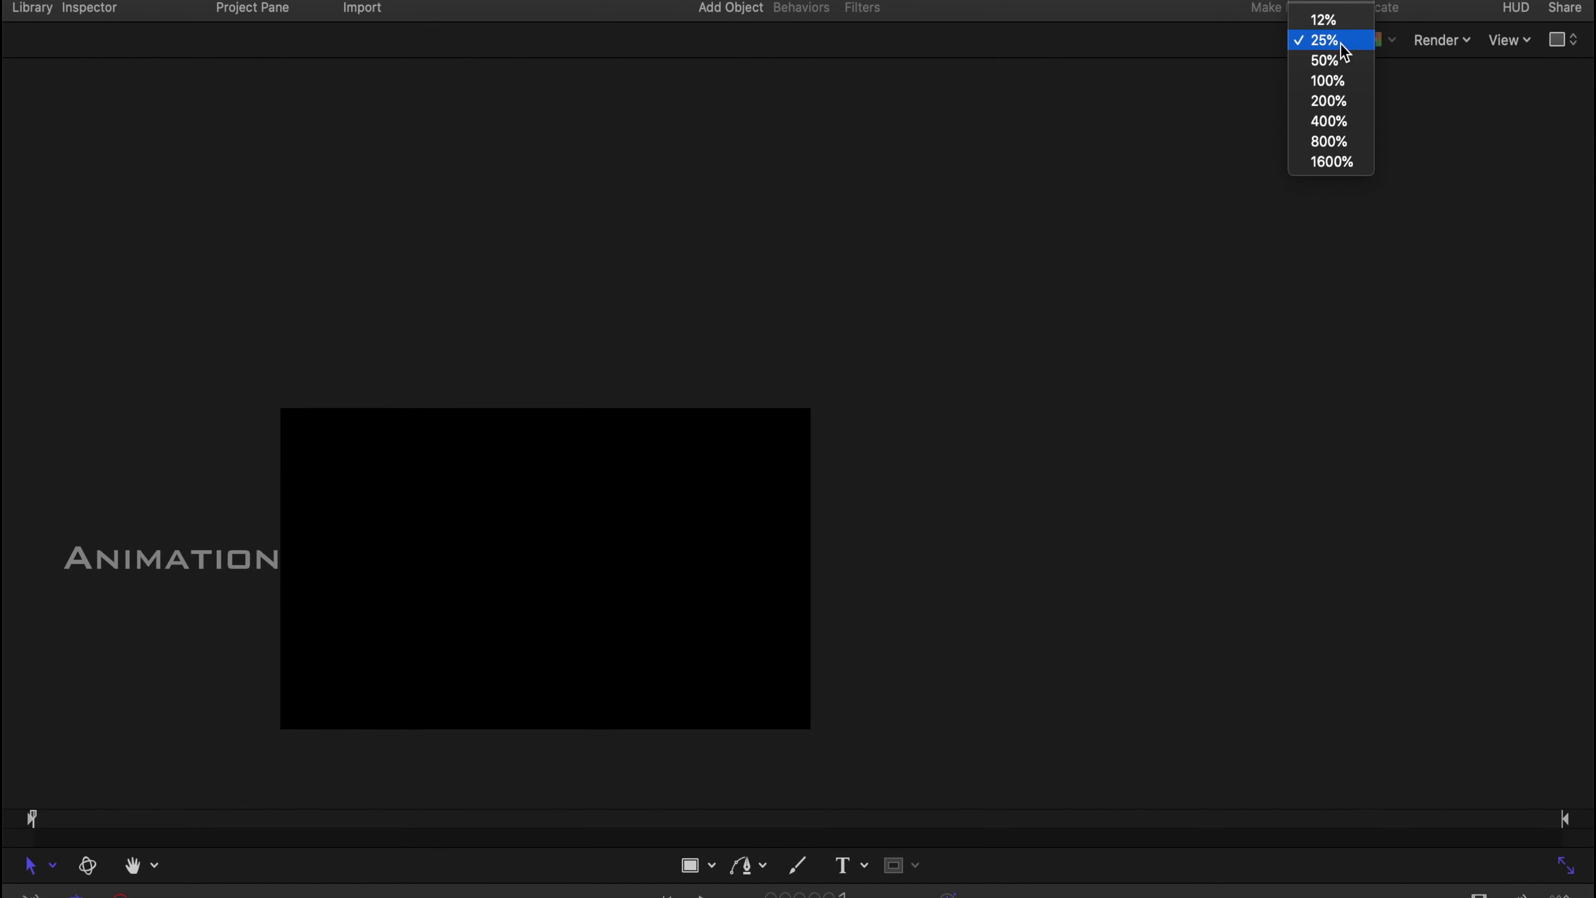
pyautogui.click(1320, 12)
pyautogui.click(1487, 44)
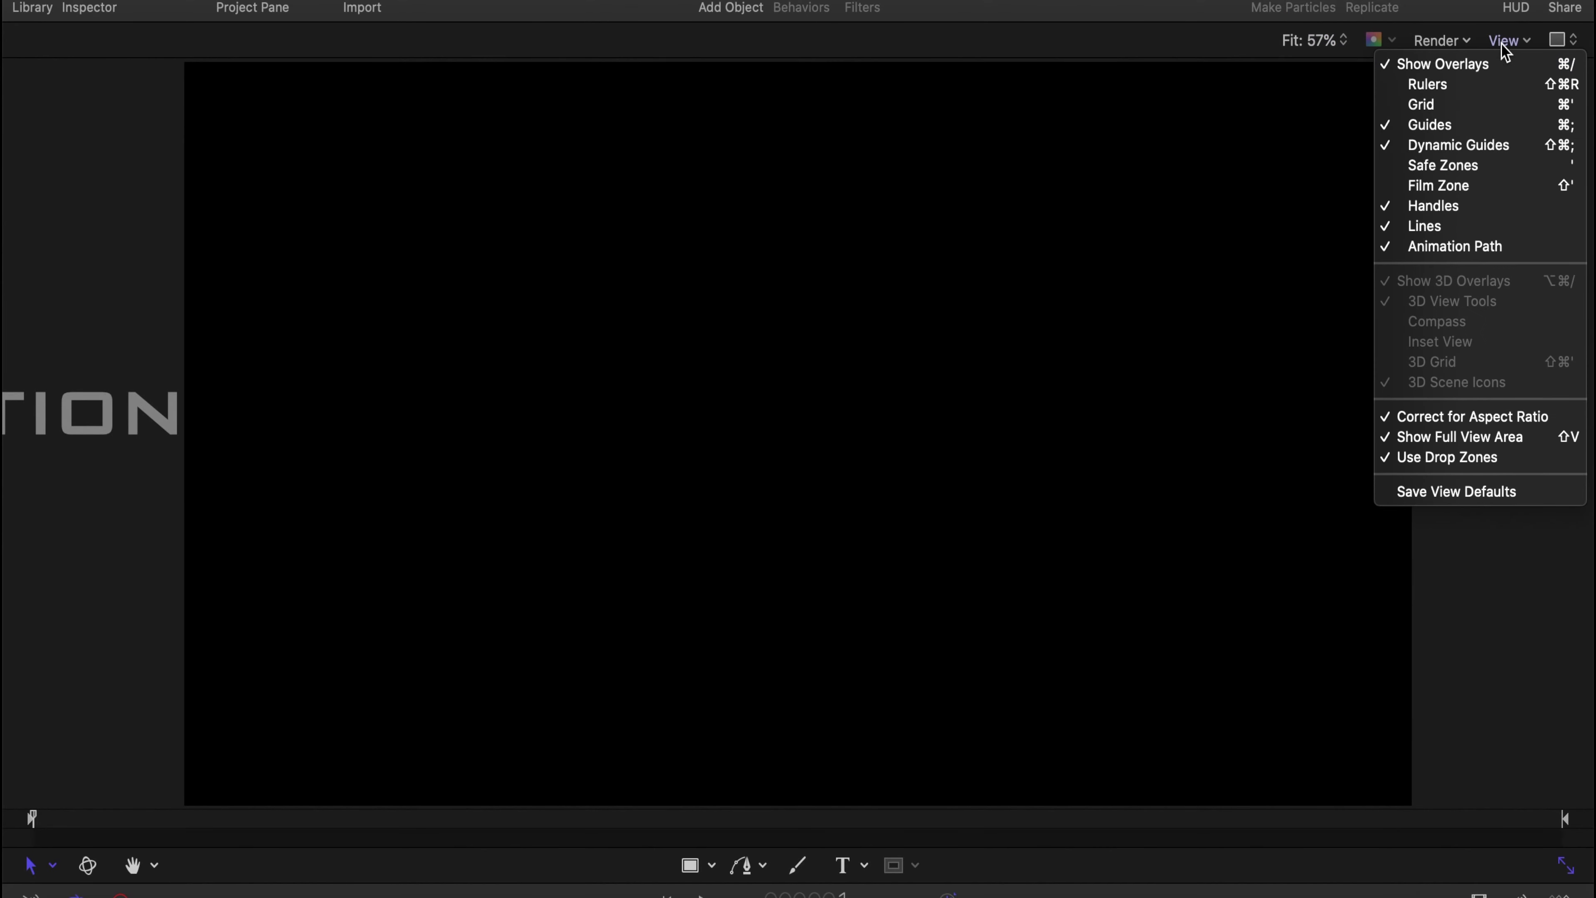
pyautogui.click(1460, 440)
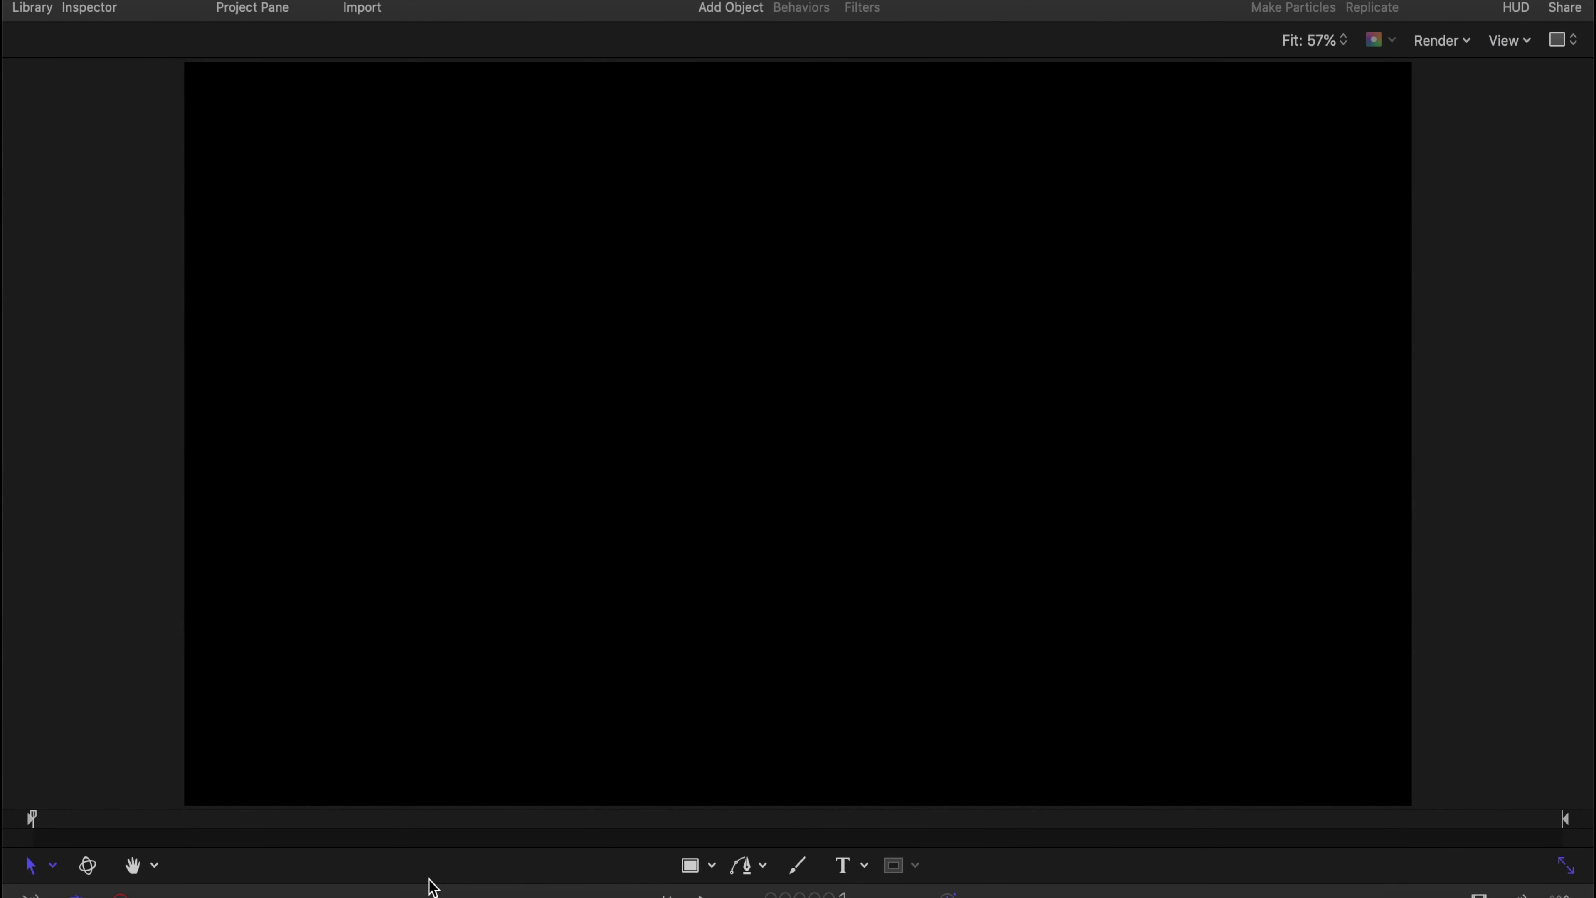
# Play the finished animation in the expanded canvas and restore the standard window layout.
pyautogui.press('space')
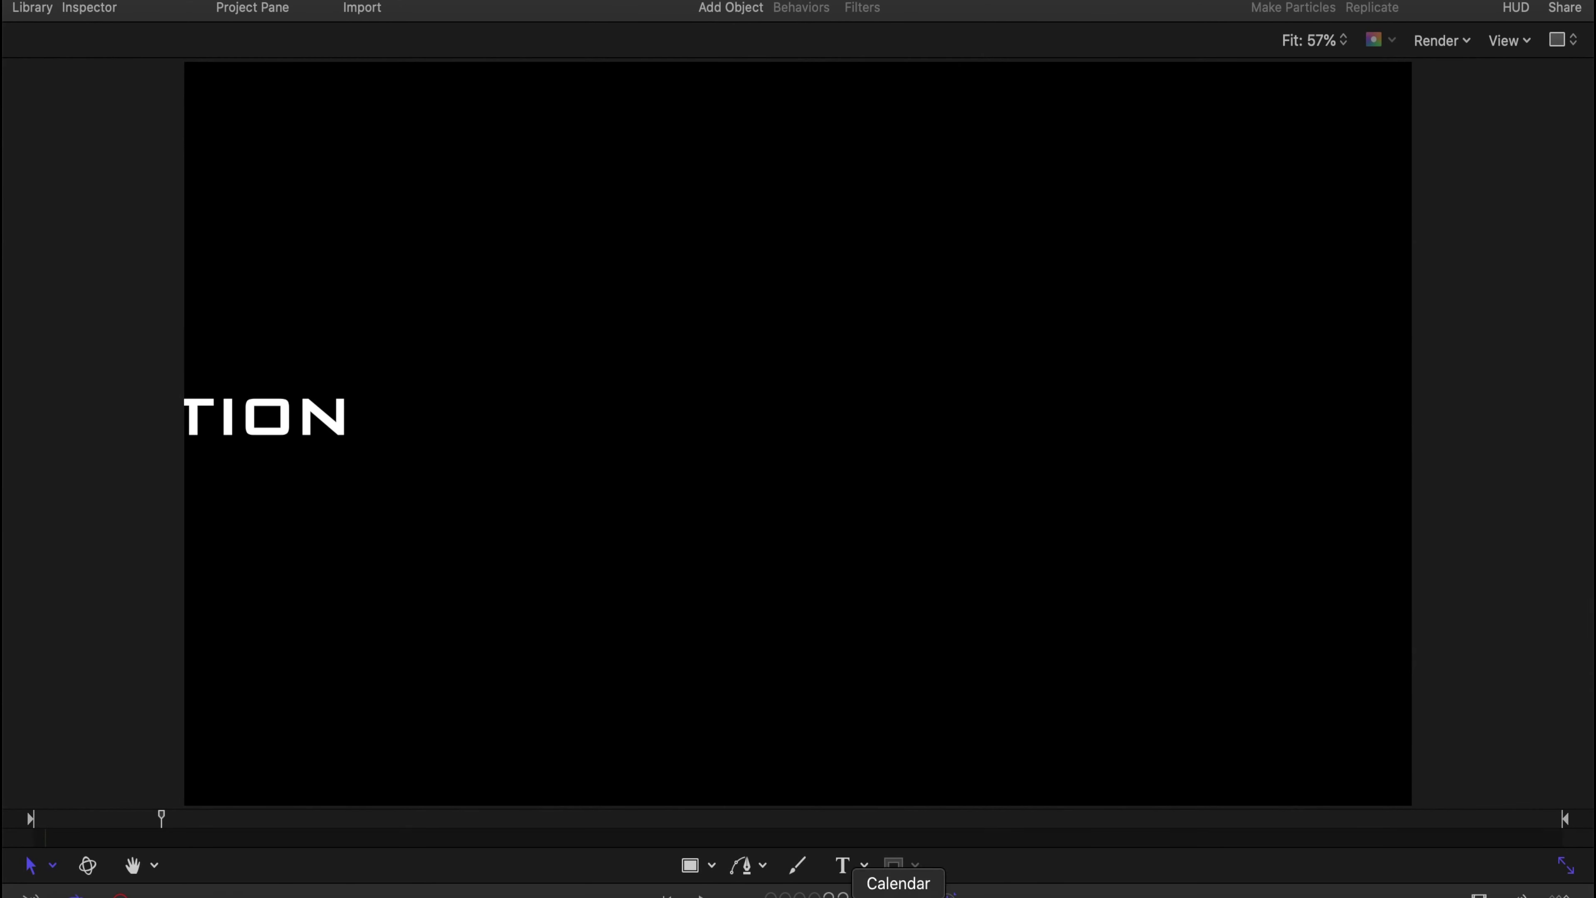
pyautogui.click(1565, 871)
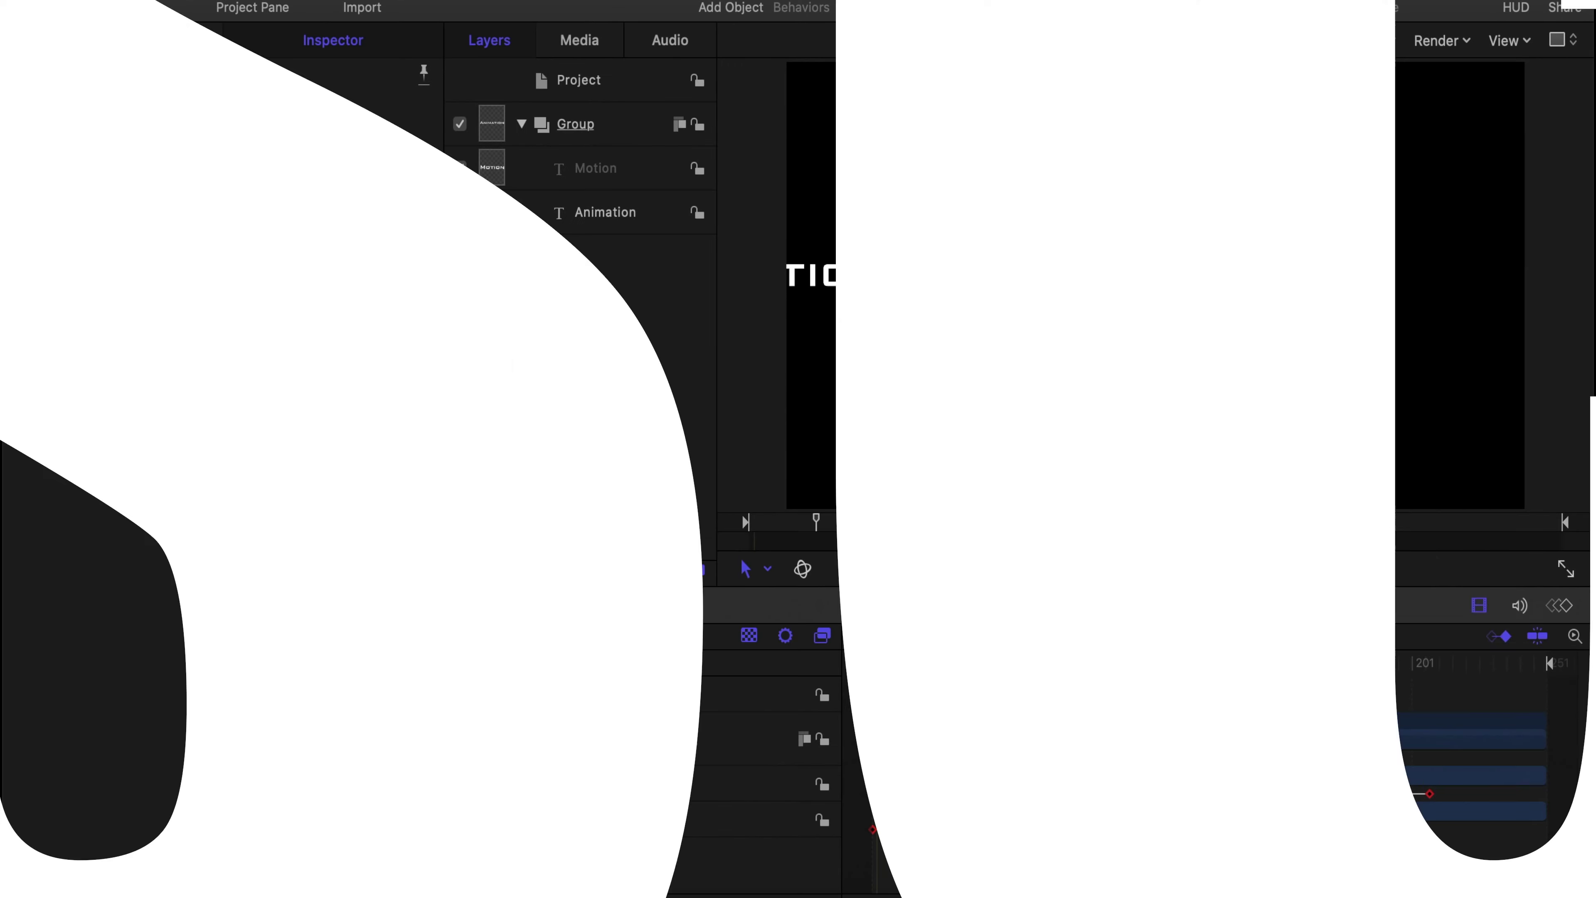